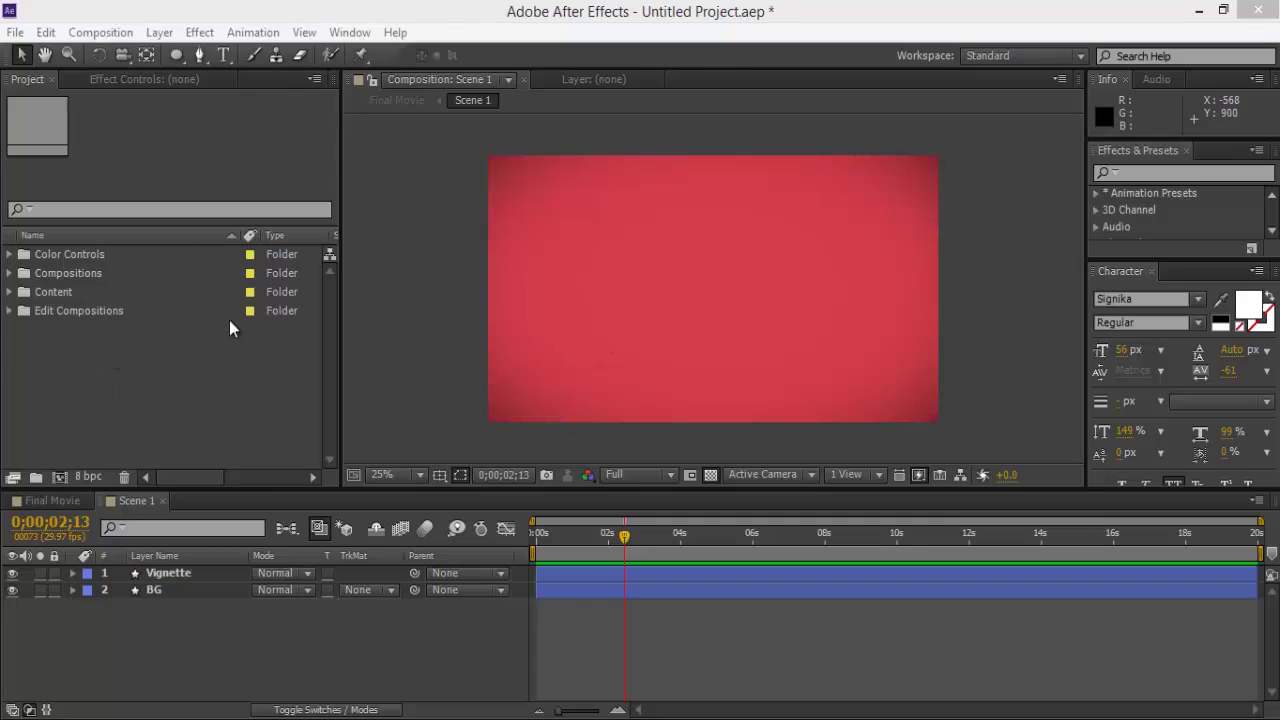
Import Character Head.psd into the project, interpreting its alpha channel as Premultiplied - Matted With Color black.
{"action": "right_click", "coordinate": [145, 349]}
{"action": "mouse_move", "coordinate": [256, 428]}
{"action": "left_click", "coordinate": [457, 431]}
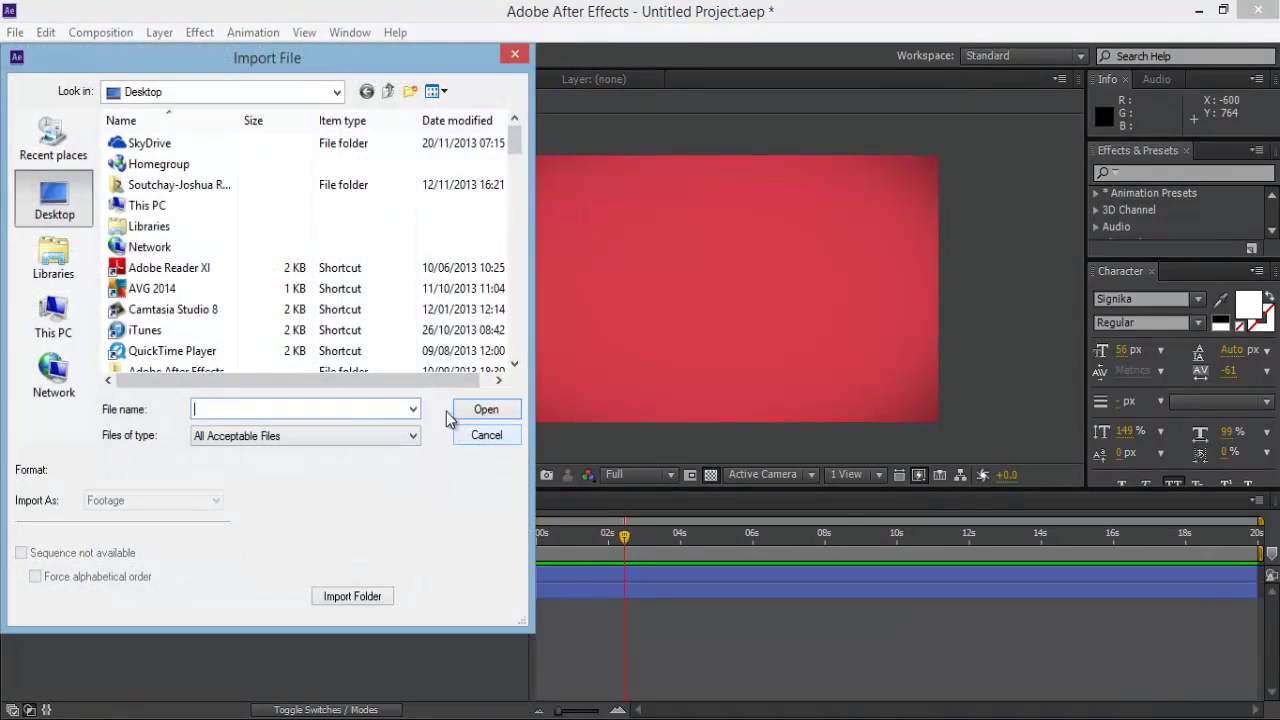
{"action": "type", "text": "ch"}
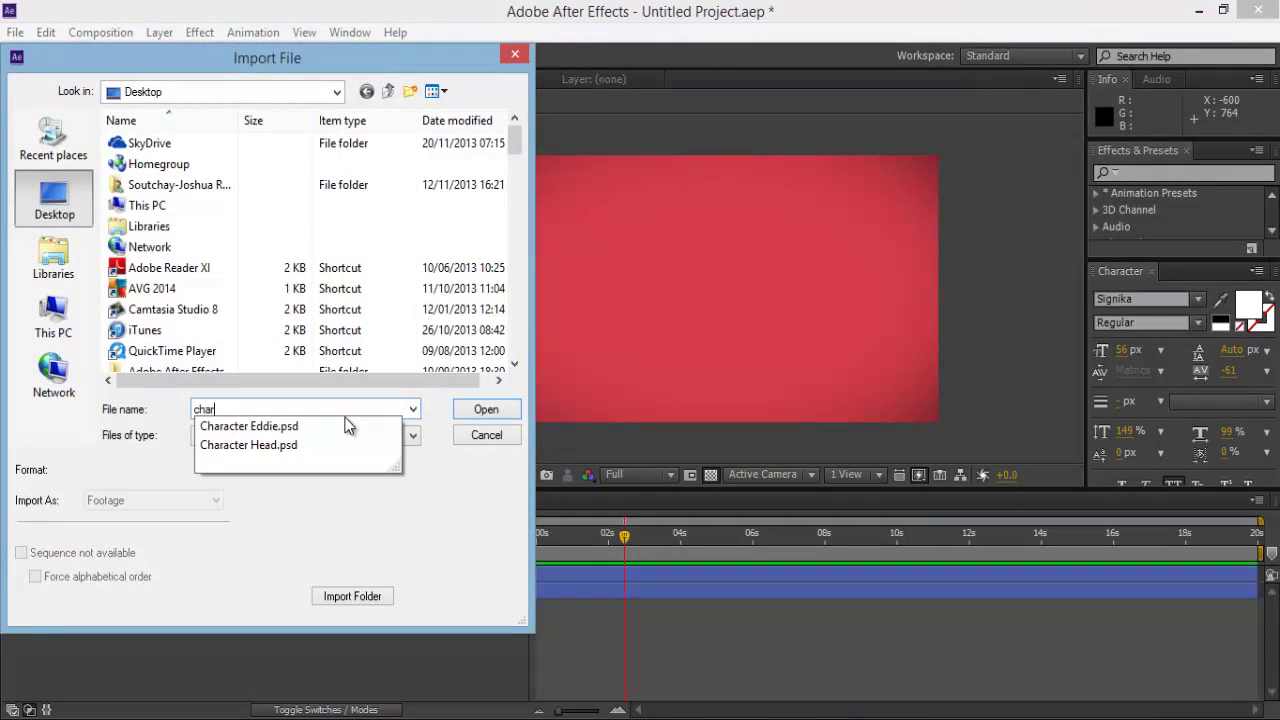
{"action": "type", "text": "ar"}
{"action": "key", "text": "Down"}
{"action": "key", "text": "Down"}
{"action": "key", "text": "Return"}
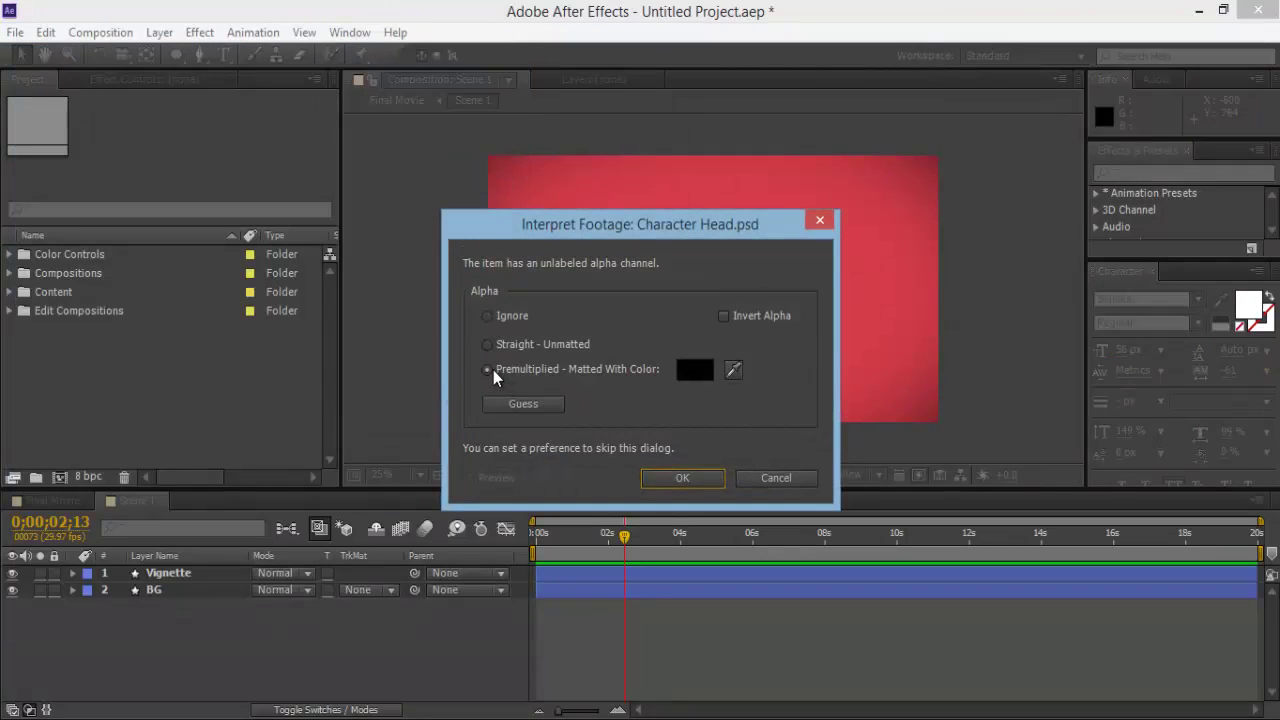
{"action": "left_click", "coordinate": [488, 370]}
{"action": "left_click", "coordinate": [698, 481]}
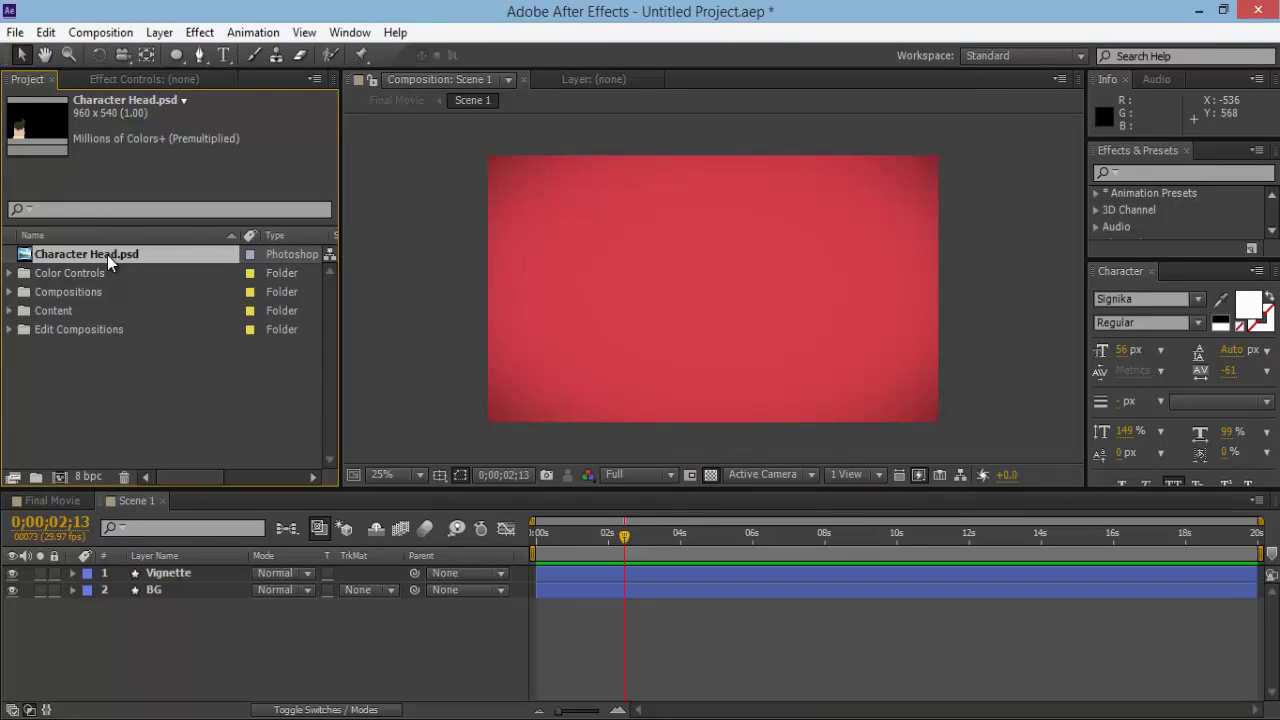
Add Character Head.psd as the top layer of Scene 1, enlarge it beyond the frame and align the collar with the frame's lower edge.
{"action": "left_click_drag", "start_coordinate": [107, 255], "coordinate": [189, 571]}
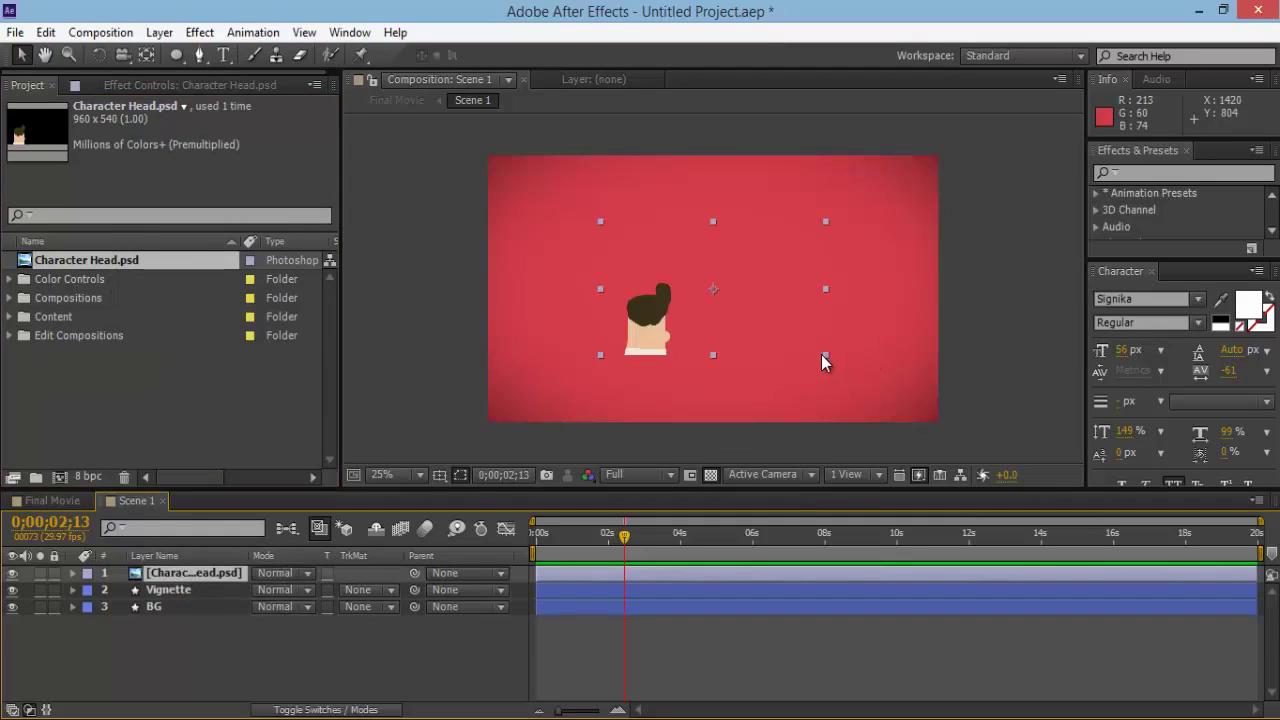
{"action": "left_click_drag", "start_coordinate": [827, 358], "coordinate": [954, 425]}
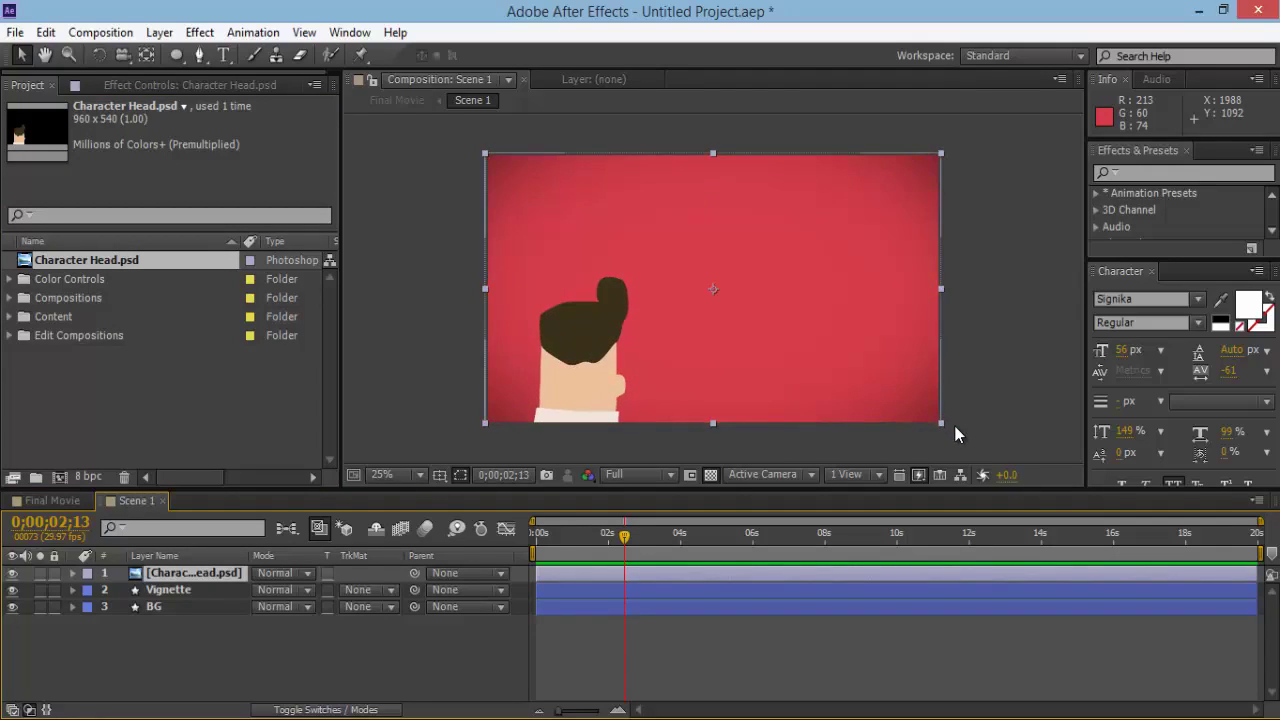
{"action": "left_click_drag", "start_coordinate": [823, 405], "coordinate": [818, 402]}
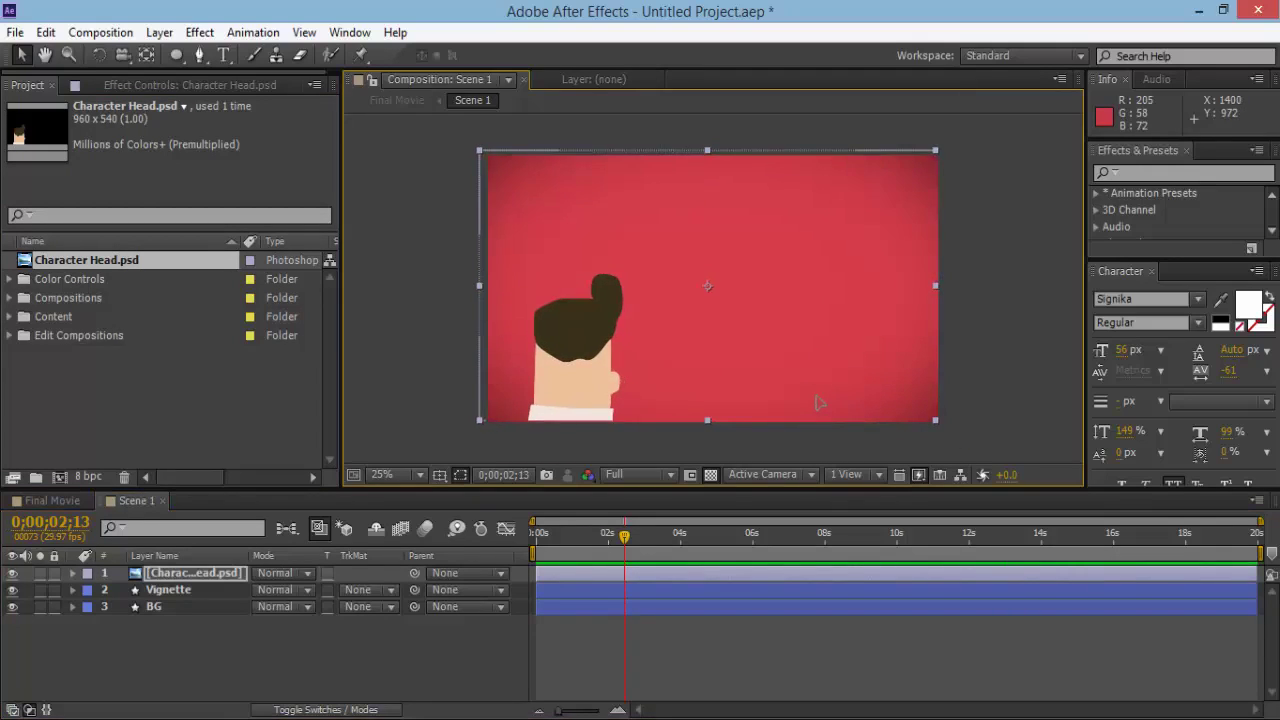
{"action": "left_click_drag", "start_coordinate": [935, 420], "coordinate": [960, 436]}
{"action": "mouse_move", "coordinate": [804, 395]}
{"action": "left_mouse_down"}
{"action": "mouse_move", "coordinate": [812, 379]}
{"action": "mouse_move", "coordinate": [794, 388]}
{"action": "mouse_move", "coordinate": [813, 388]}
{"action": "left_mouse_up"}
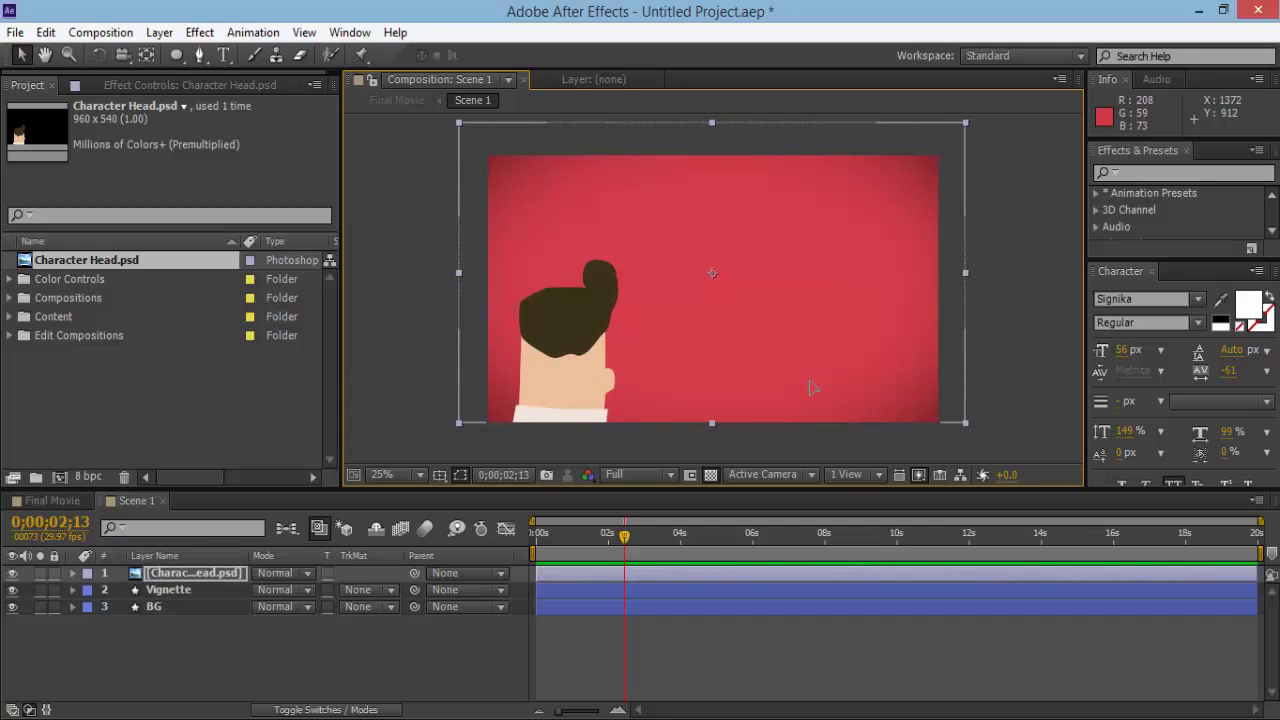
{"action": "left_click", "coordinate": [1022, 408]}
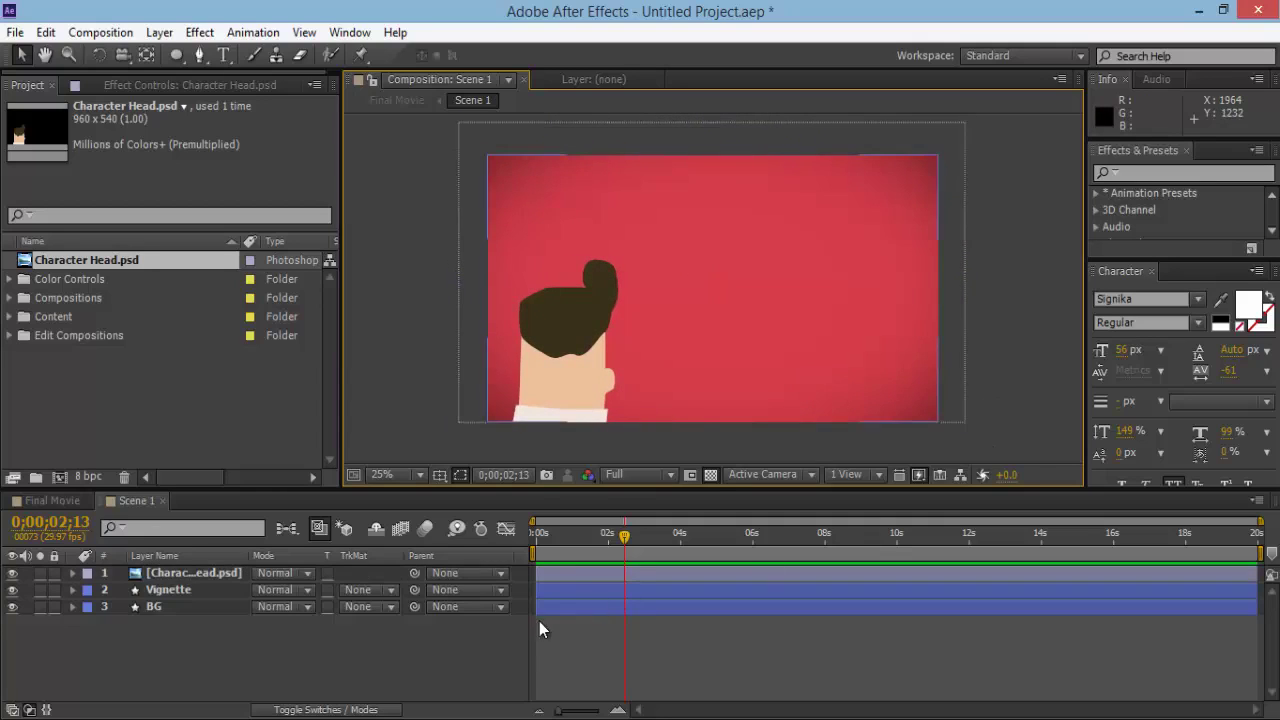
Set up the Pen tool for drawing shapes with the fill set to None and a 1 px black stroke.
{"action": "key", "text": "period"}
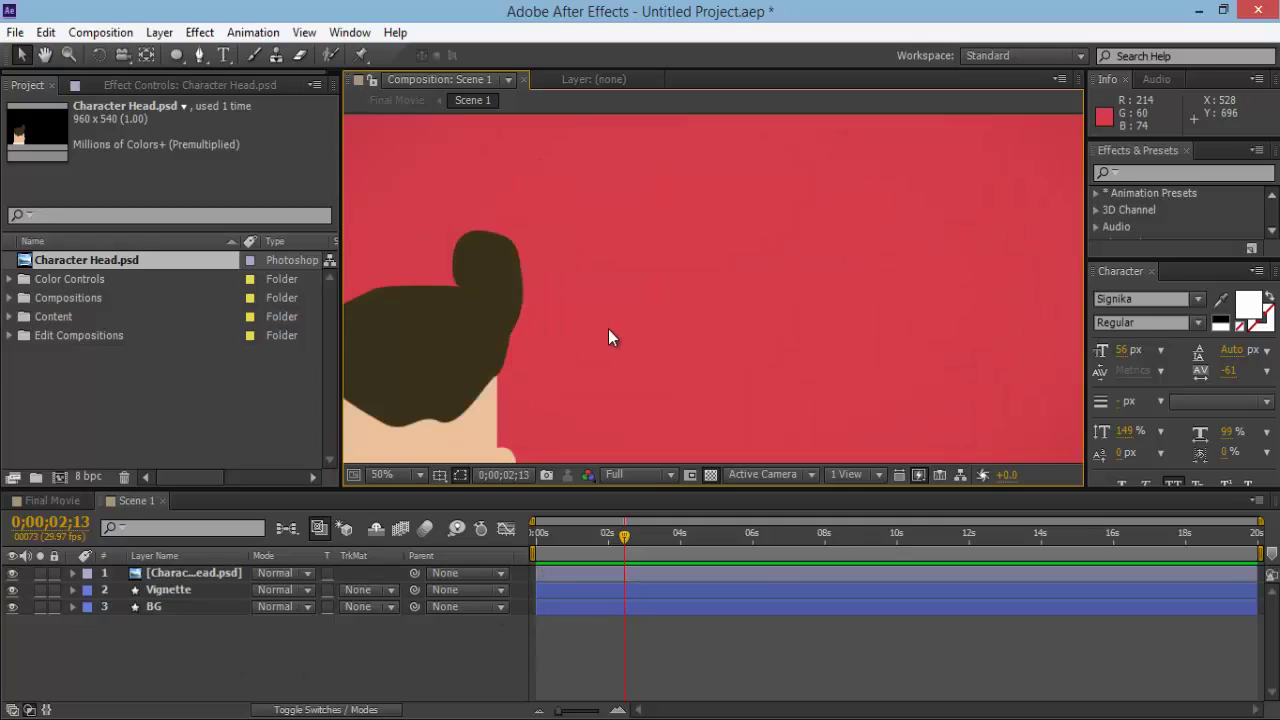
{"action": "left_click_drag", "start_coordinate": [592, 329], "coordinate": [791, 229]}
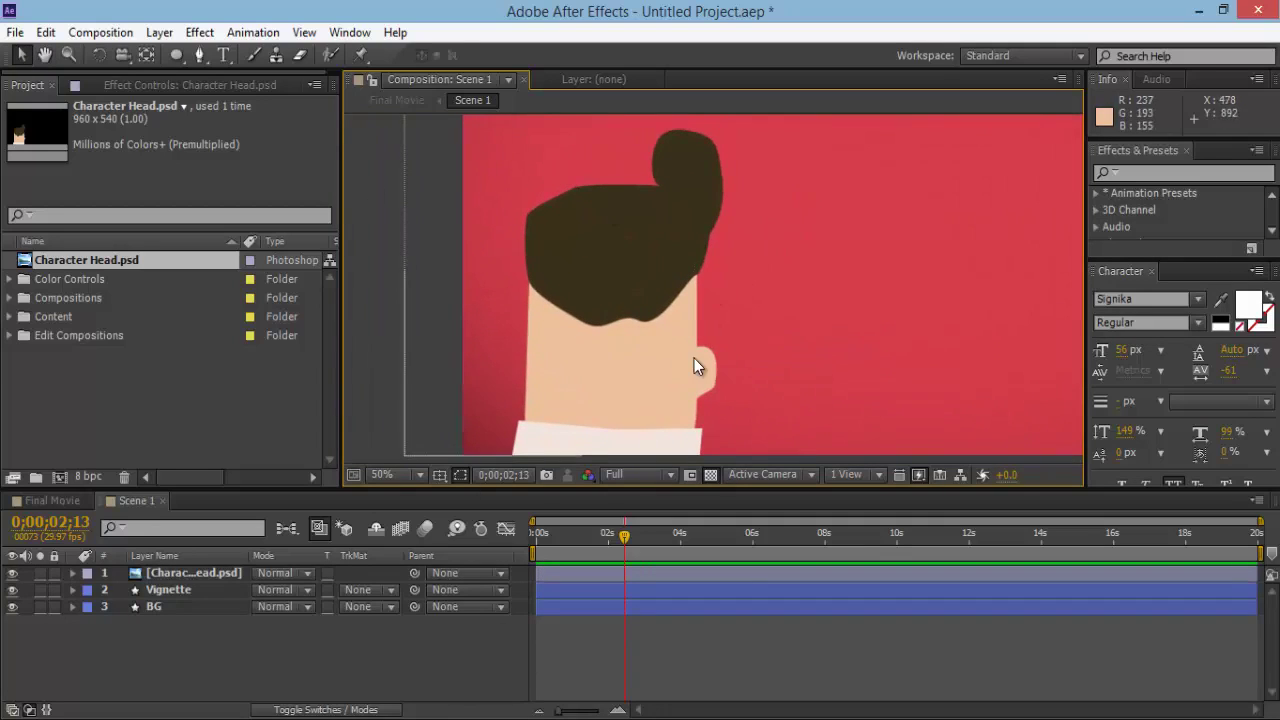
{"action": "key", "text": "comma"}
{"action": "key", "text": "period"}
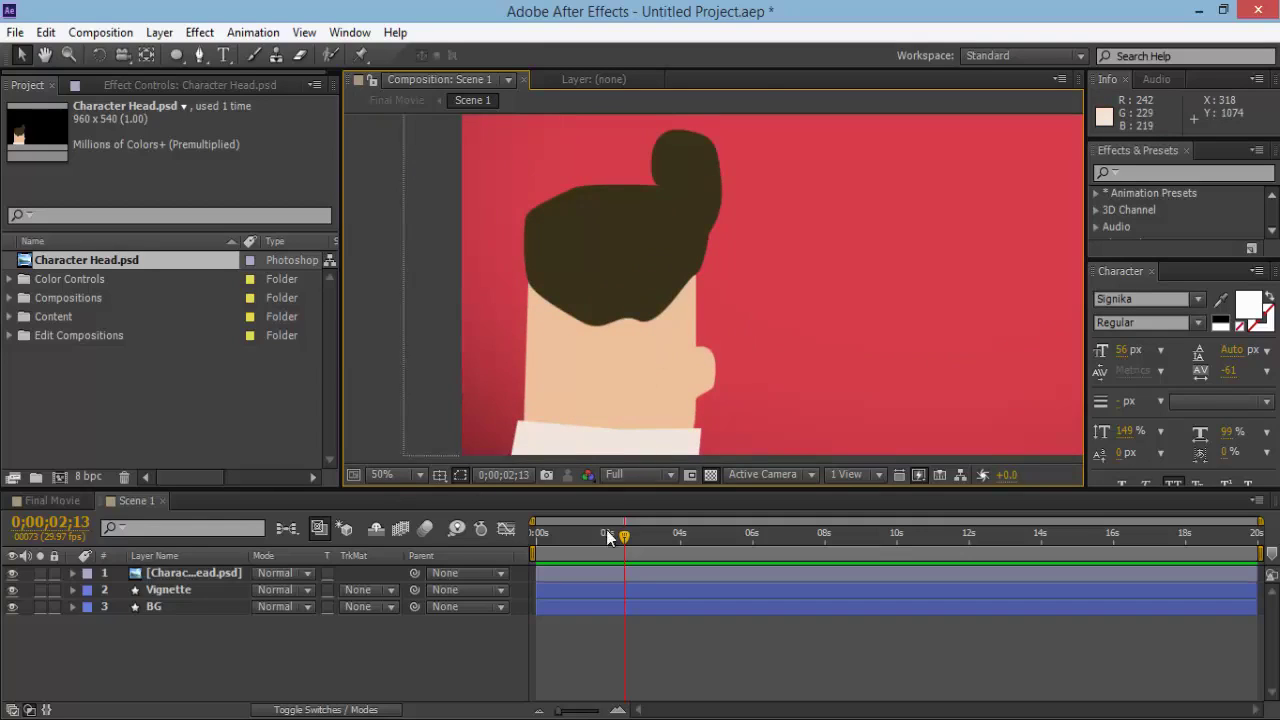
{"action": "left_click", "coordinate": [727, 653]}
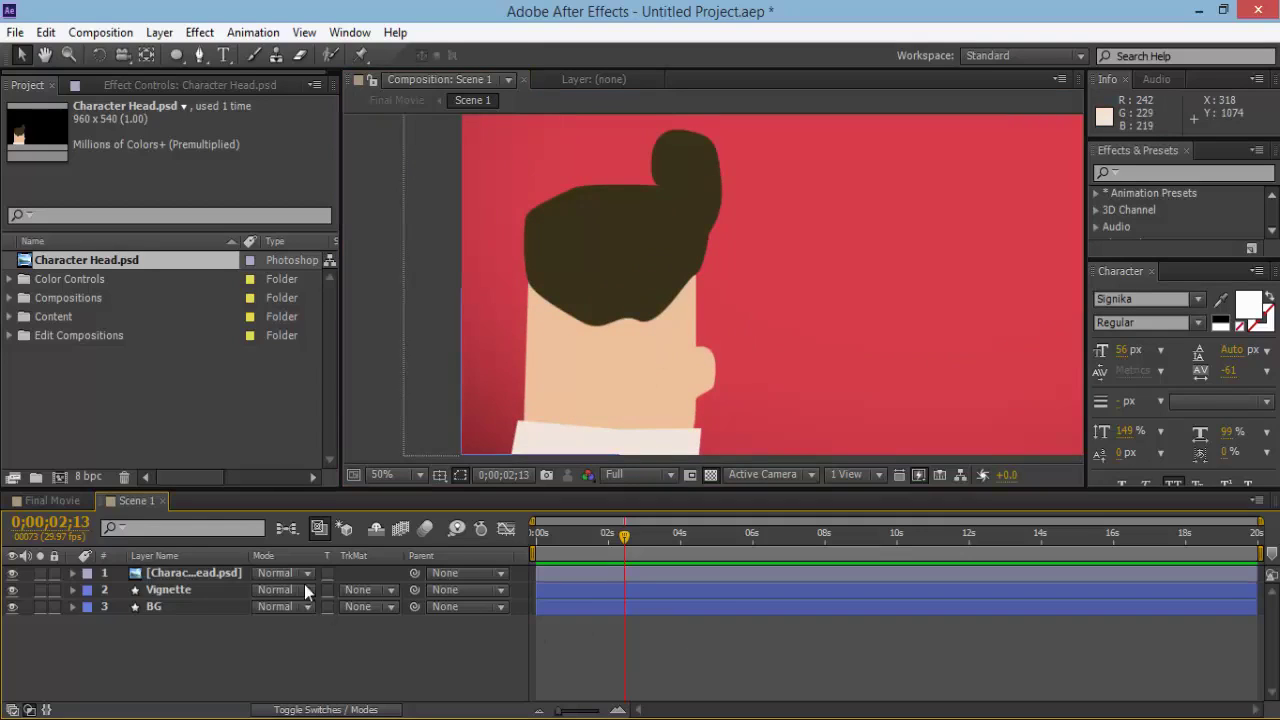
{"action": "left_click", "coordinate": [200, 55]}
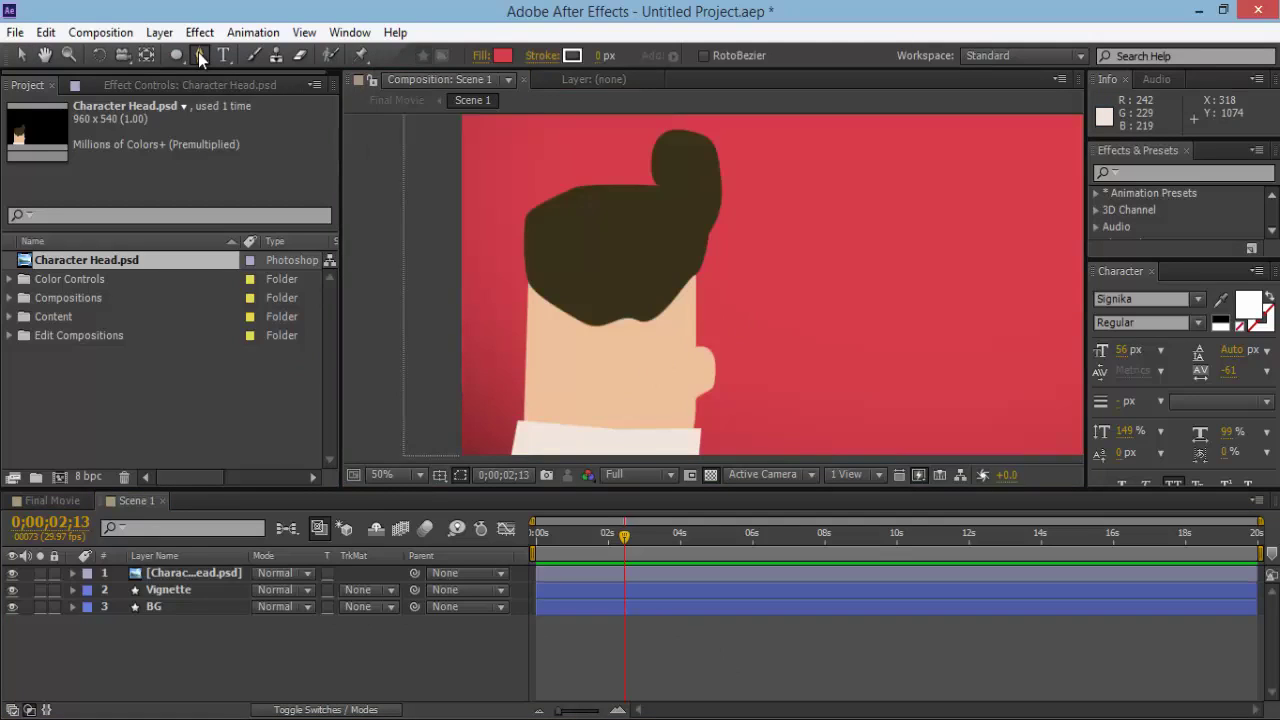
{"action": "left_click", "coordinate": [200, 55]}
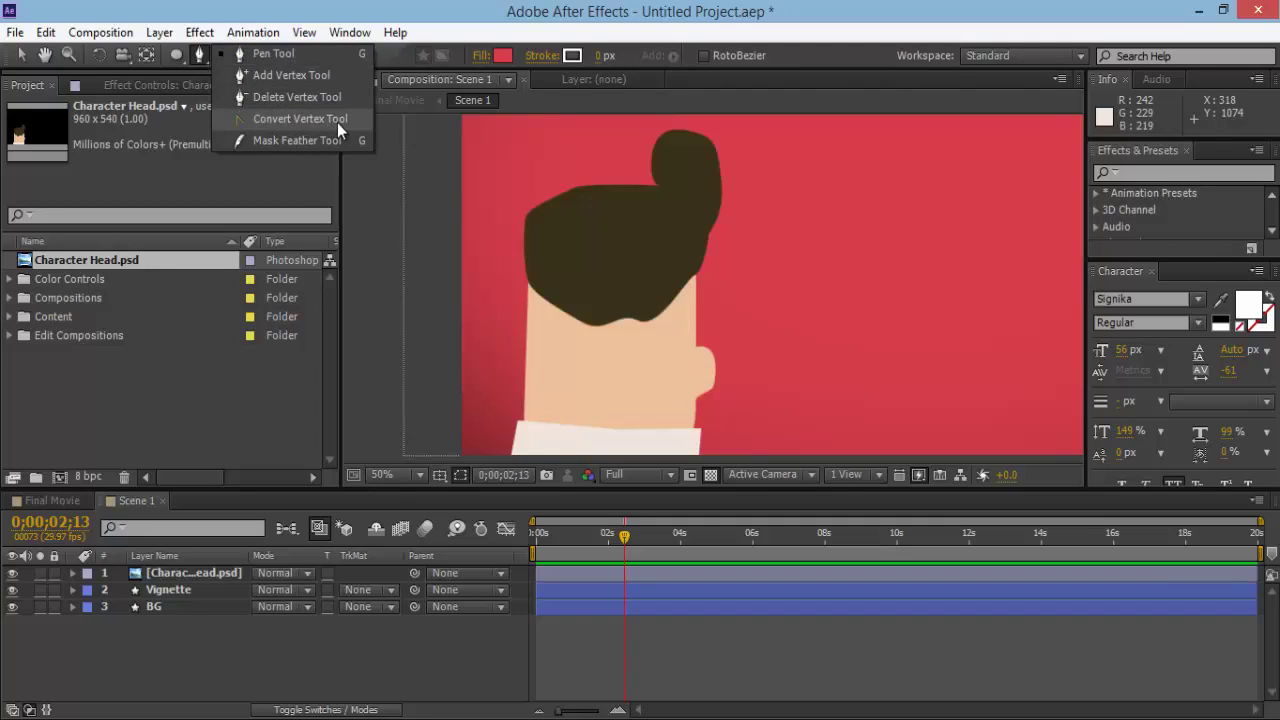
{"action": "left_click", "coordinate": [311, 59]}
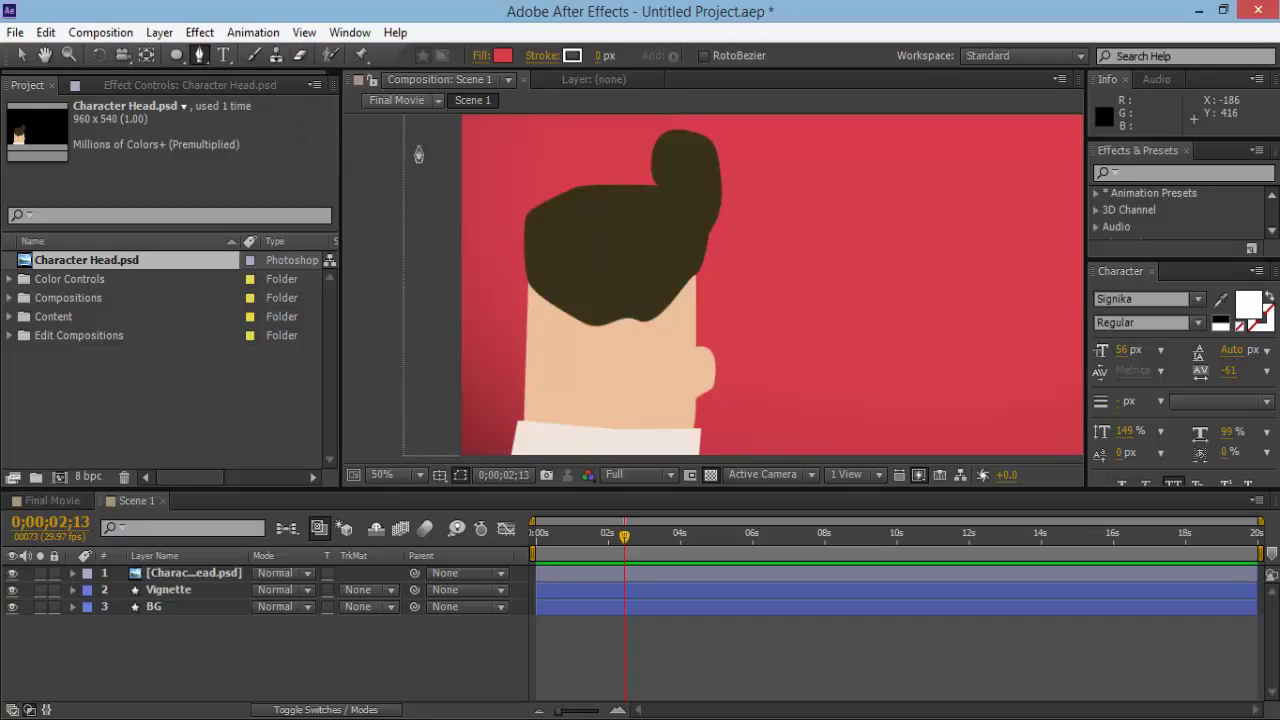
{"action": "left_click", "coordinate": [481, 57]}
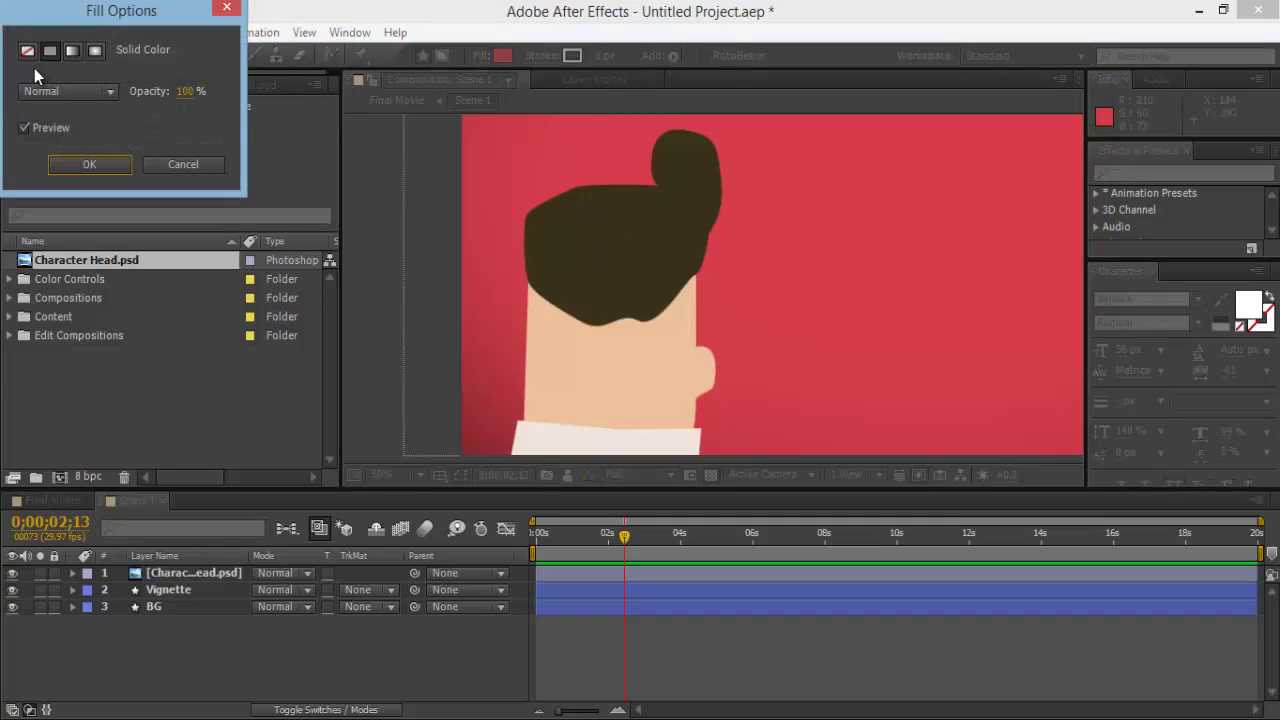
{"action": "left_click", "coordinate": [27, 52]}
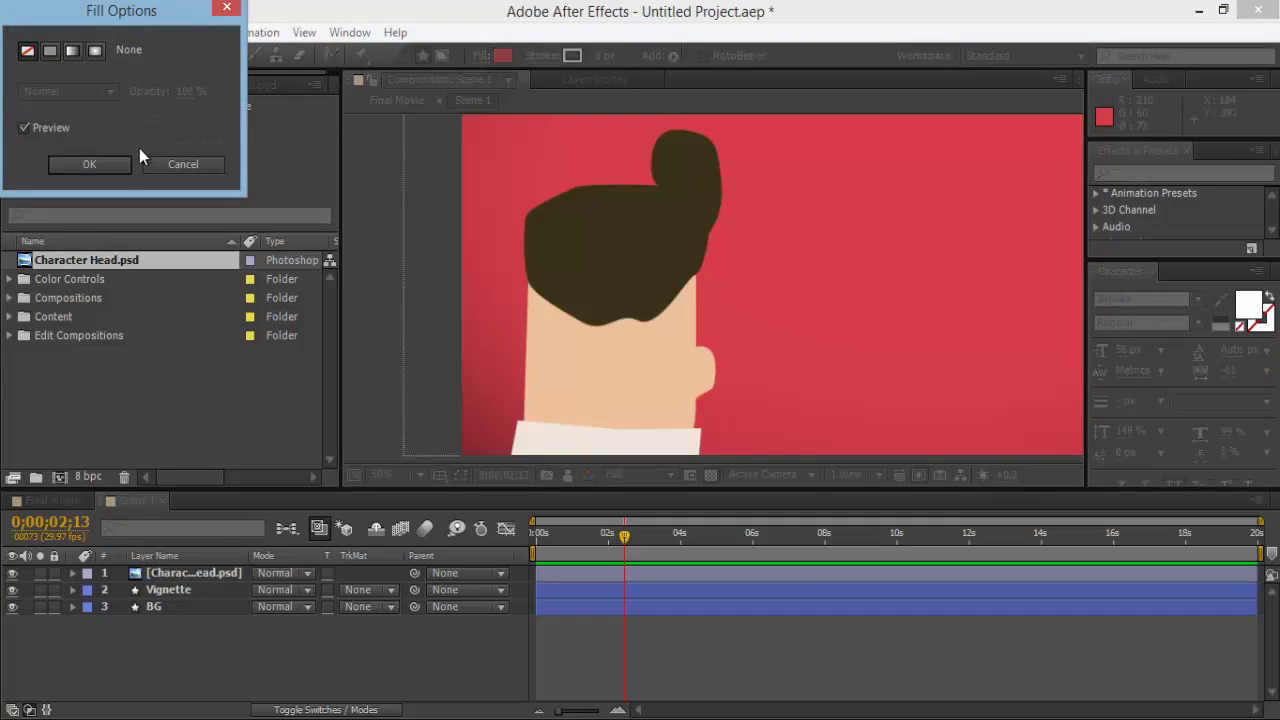
{"action": "left_click", "coordinate": [89, 165]}
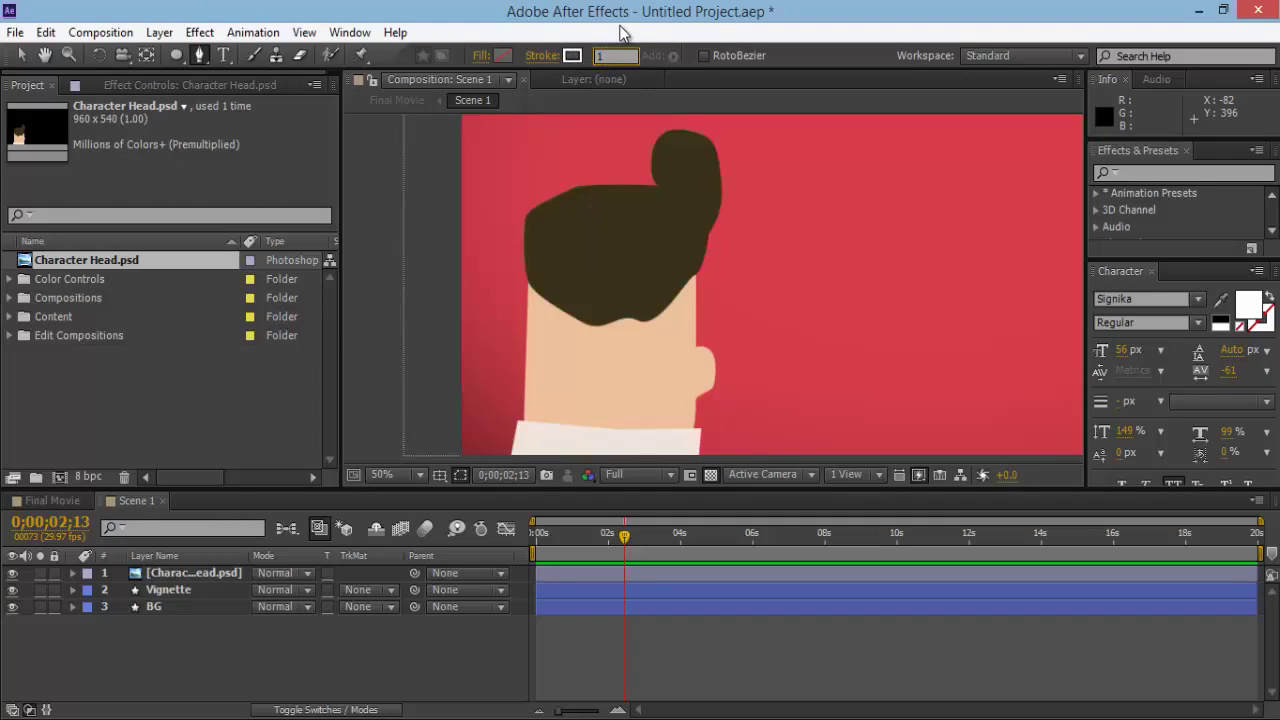
{"action": "left_click", "coordinate": [574, 57]}
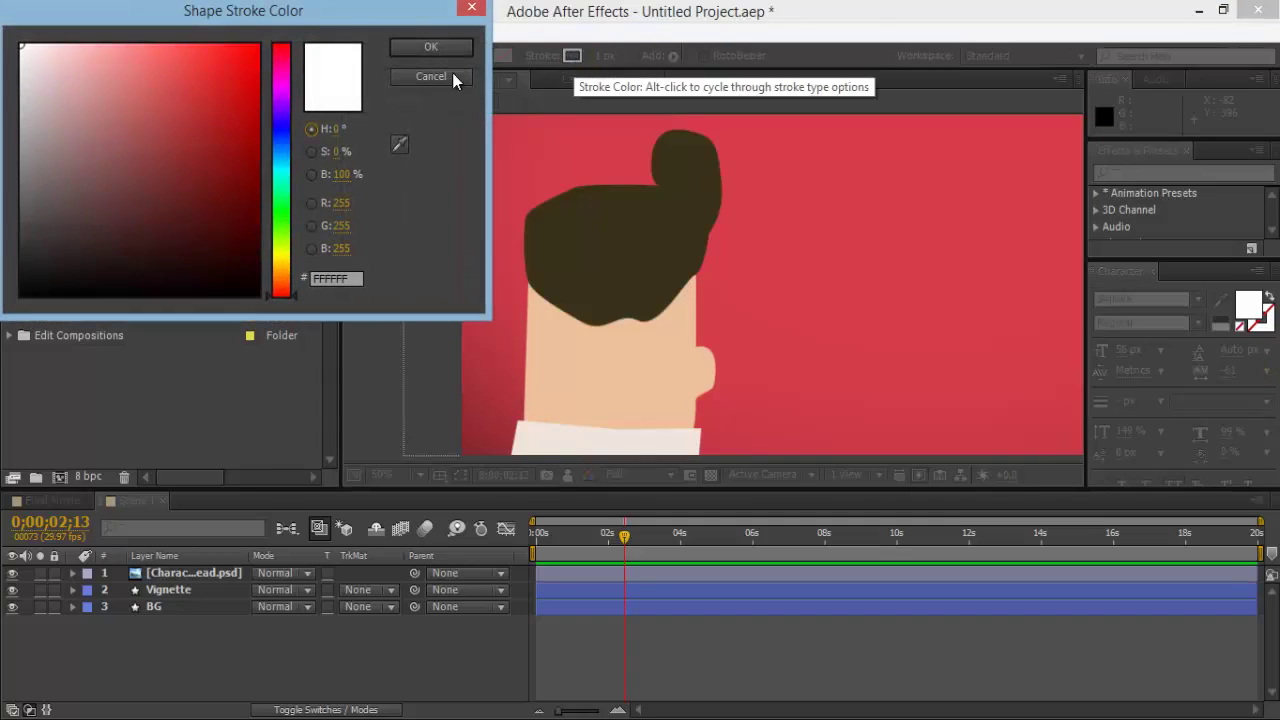
{"action": "left_click", "coordinate": [452, 48]}
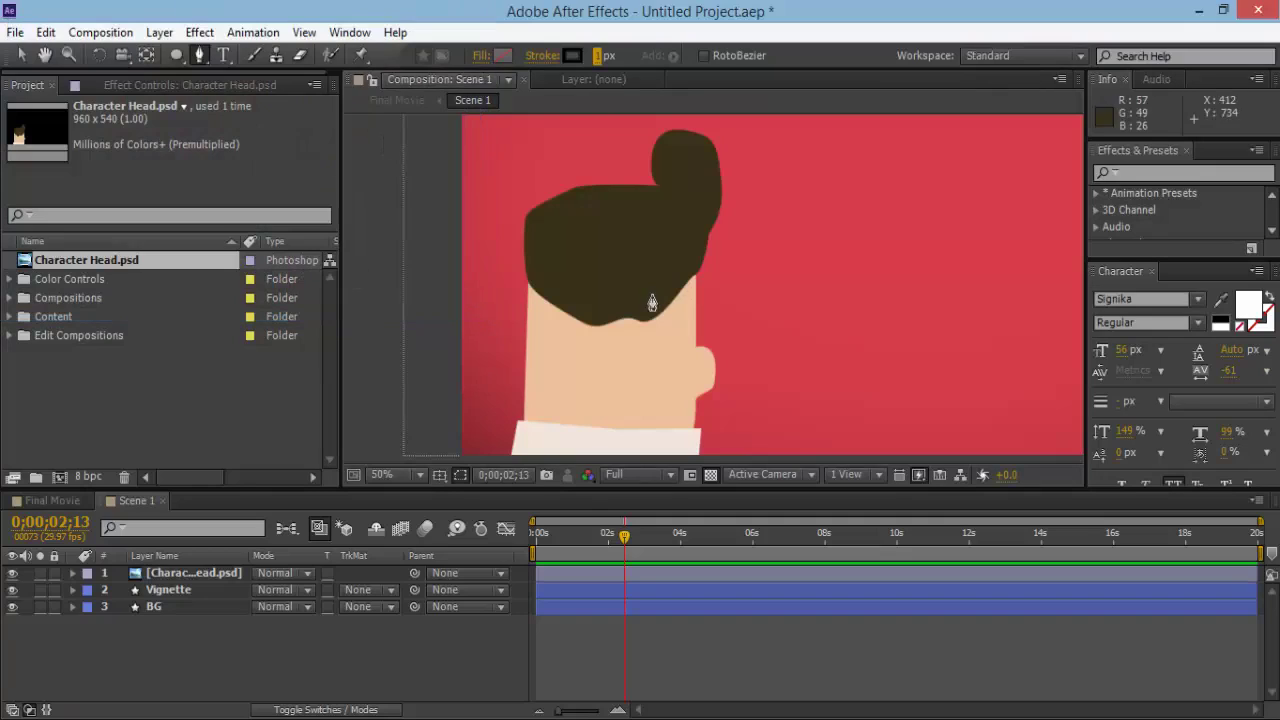
Trace the character's white collar with the Pen tool as a closed five-point shape extending below the frame's lower edge.
{"action": "left_click", "coordinate": [45, 55]}
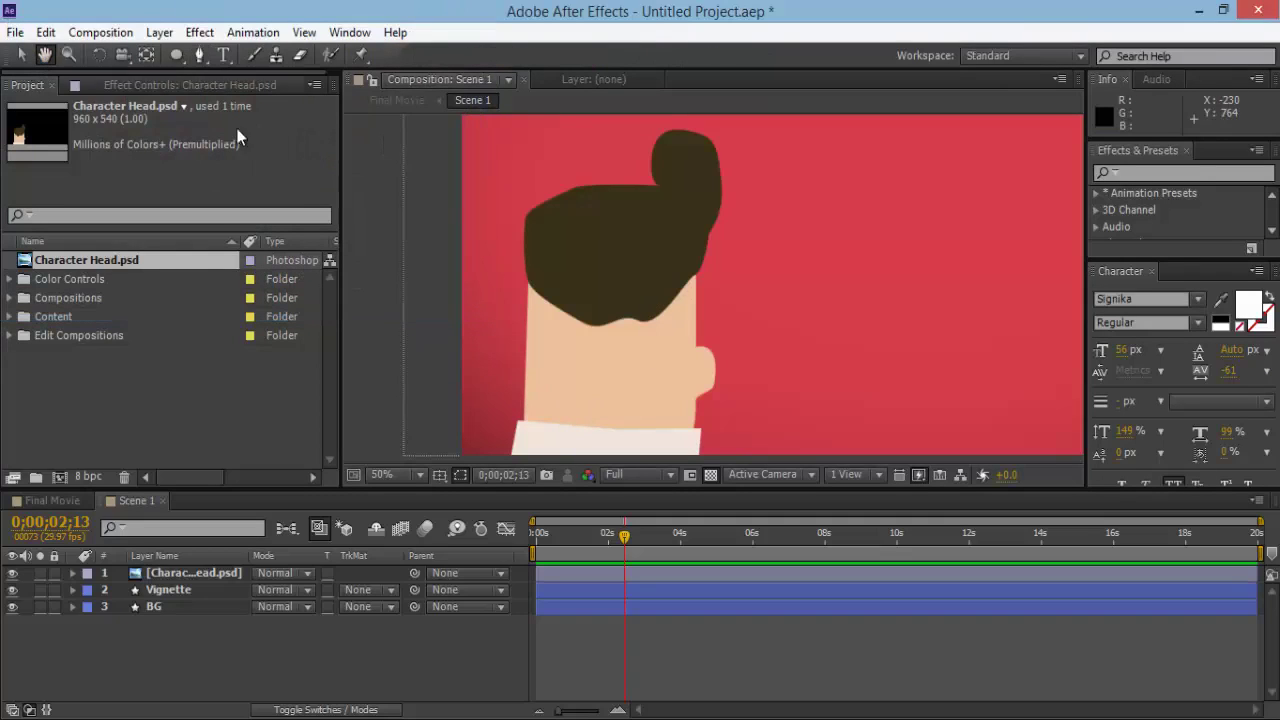
{"action": "left_click_drag", "start_coordinate": [514, 446], "coordinate": [632, 266]}
{"action": "mouse_move", "coordinate": [720, 224]}
{"action": "left_mouse_down"}
{"action": "mouse_move", "coordinate": [664, 284]}
{"action": "mouse_move", "coordinate": [668, 312]}
{"action": "left_mouse_up"}
{"action": "scroll", "coordinate": [709, 226], "scroll_direction": "up", "scroll_amount": 1}
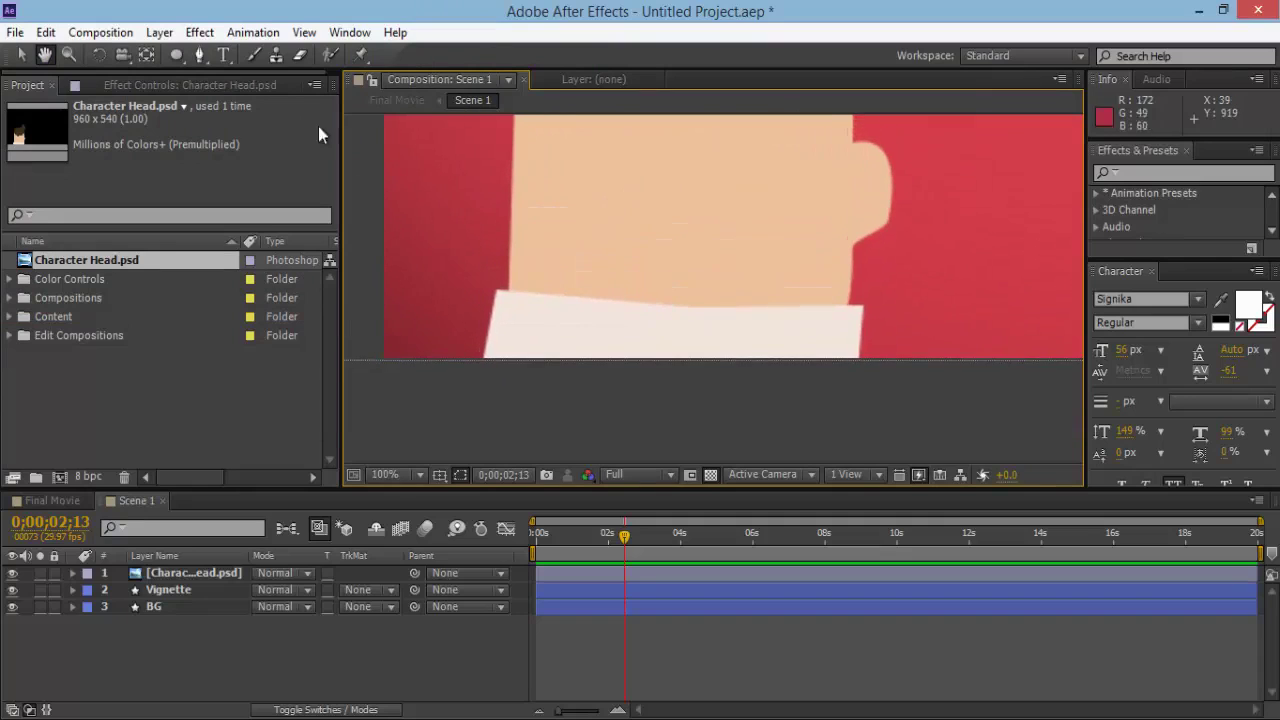
{"action": "left_click", "coordinate": [199, 55]}
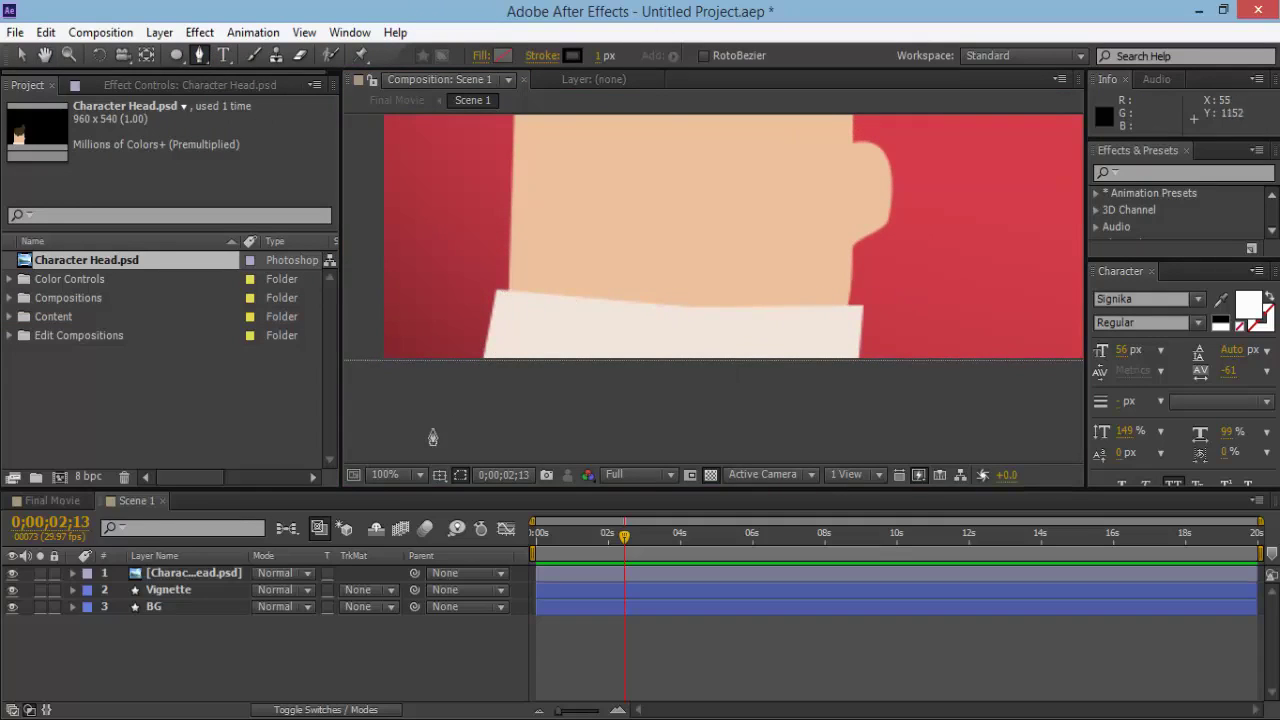
{"action": "left_click", "coordinate": [478, 372]}
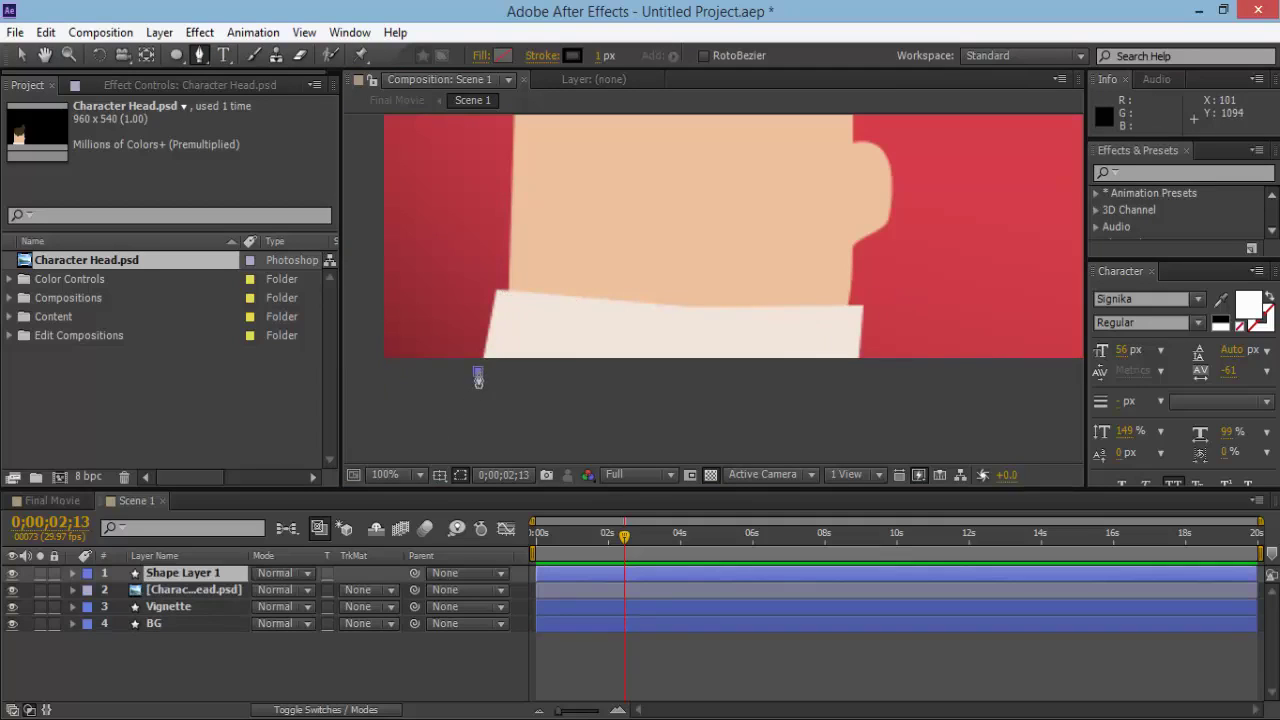
{"action": "left_click", "coordinate": [494, 290]}
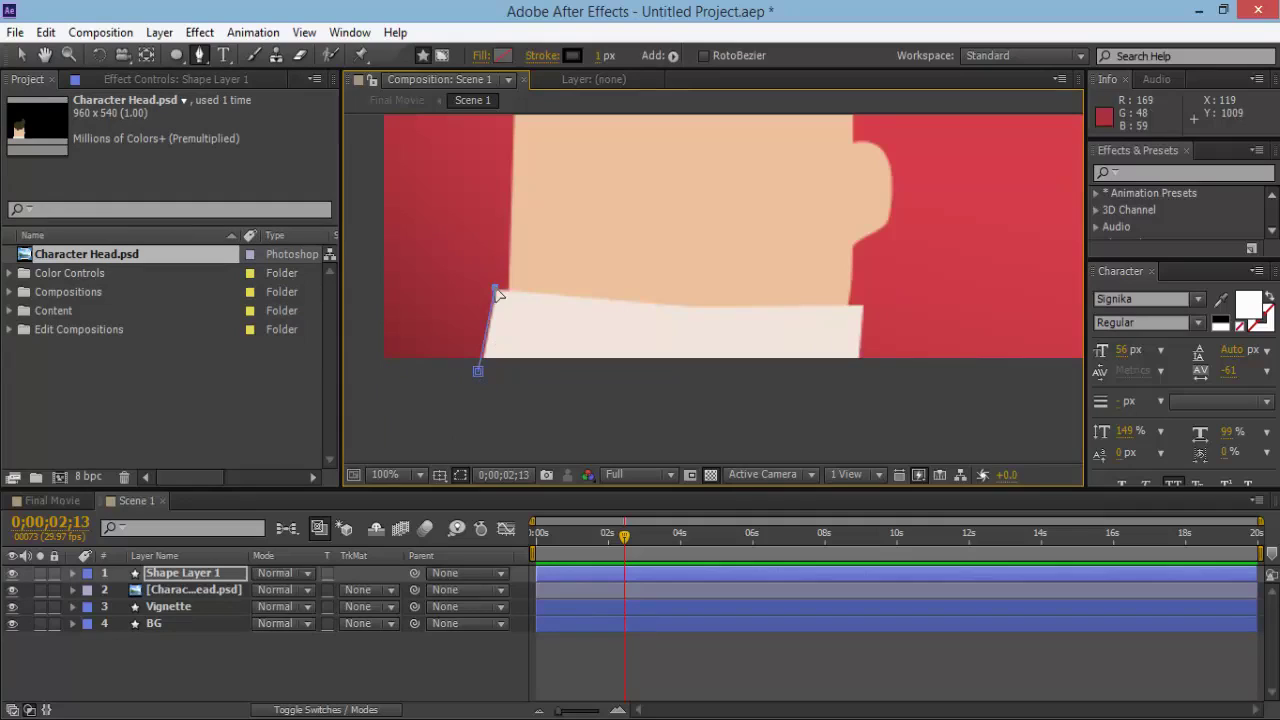
{"action": "left_click", "coordinate": [695, 308]}
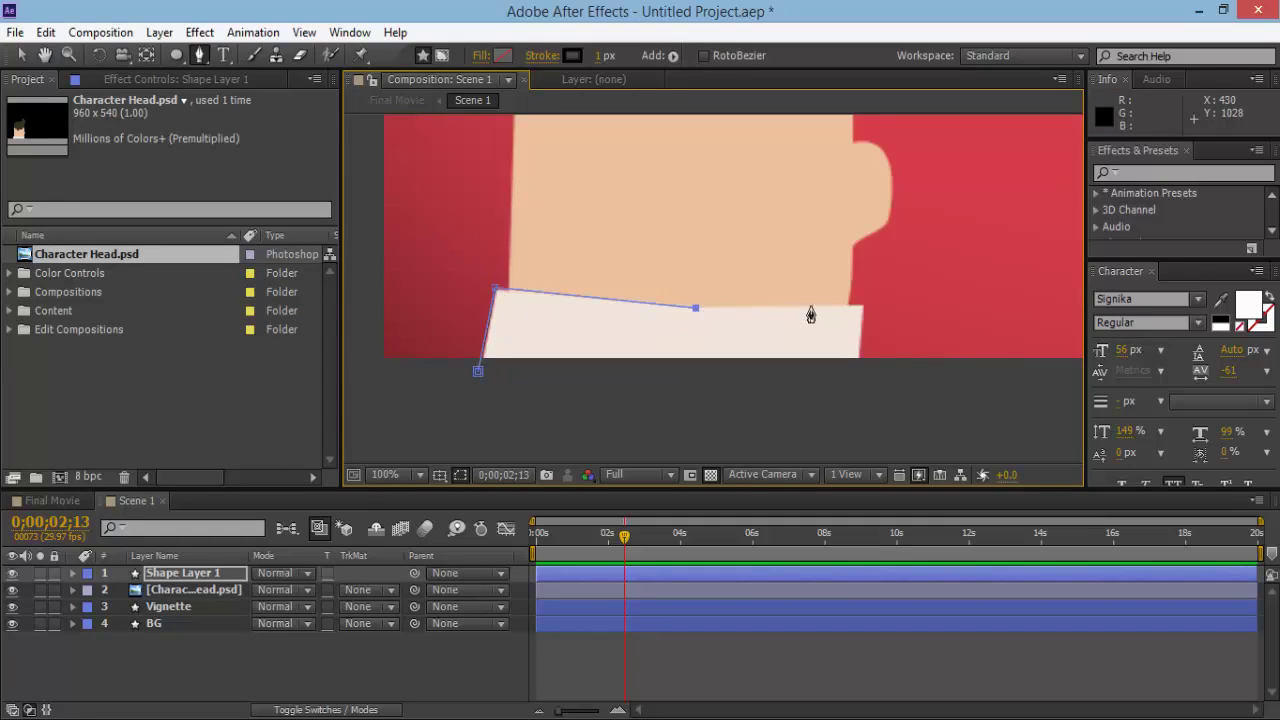
{"action": "left_click", "coordinate": [862, 306]}
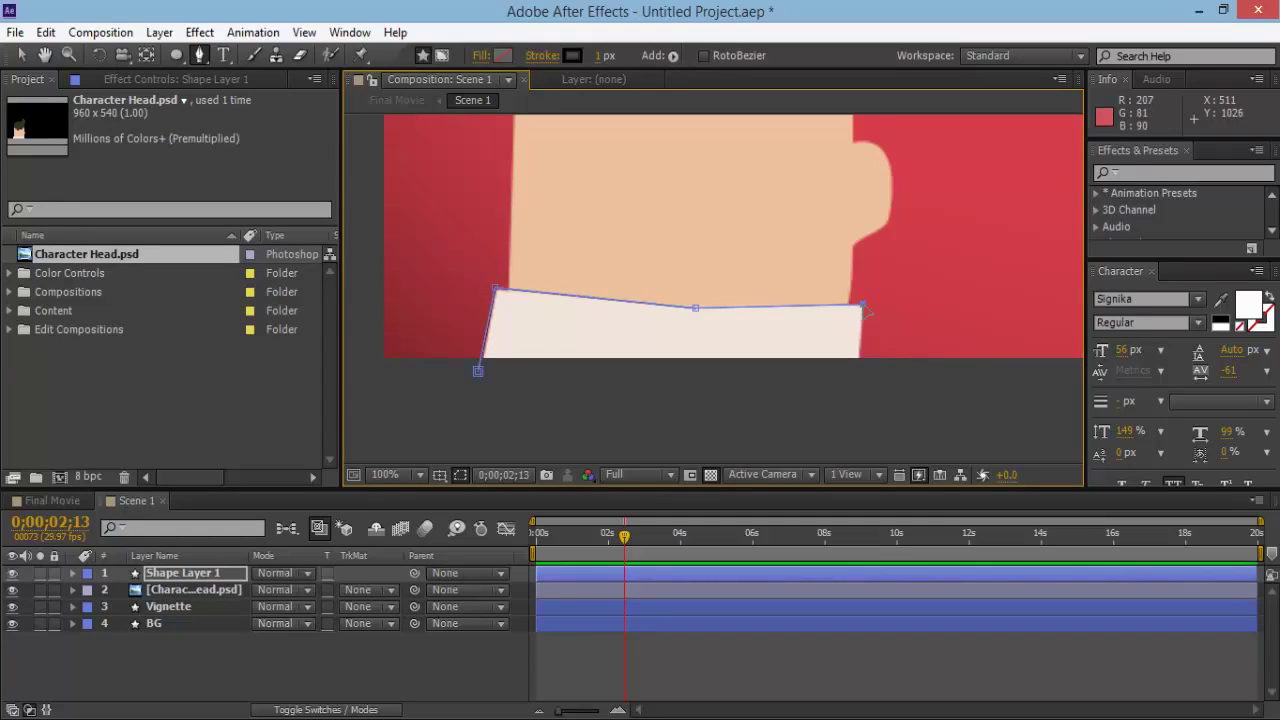
{"action": "left_click", "coordinate": [863, 402]}
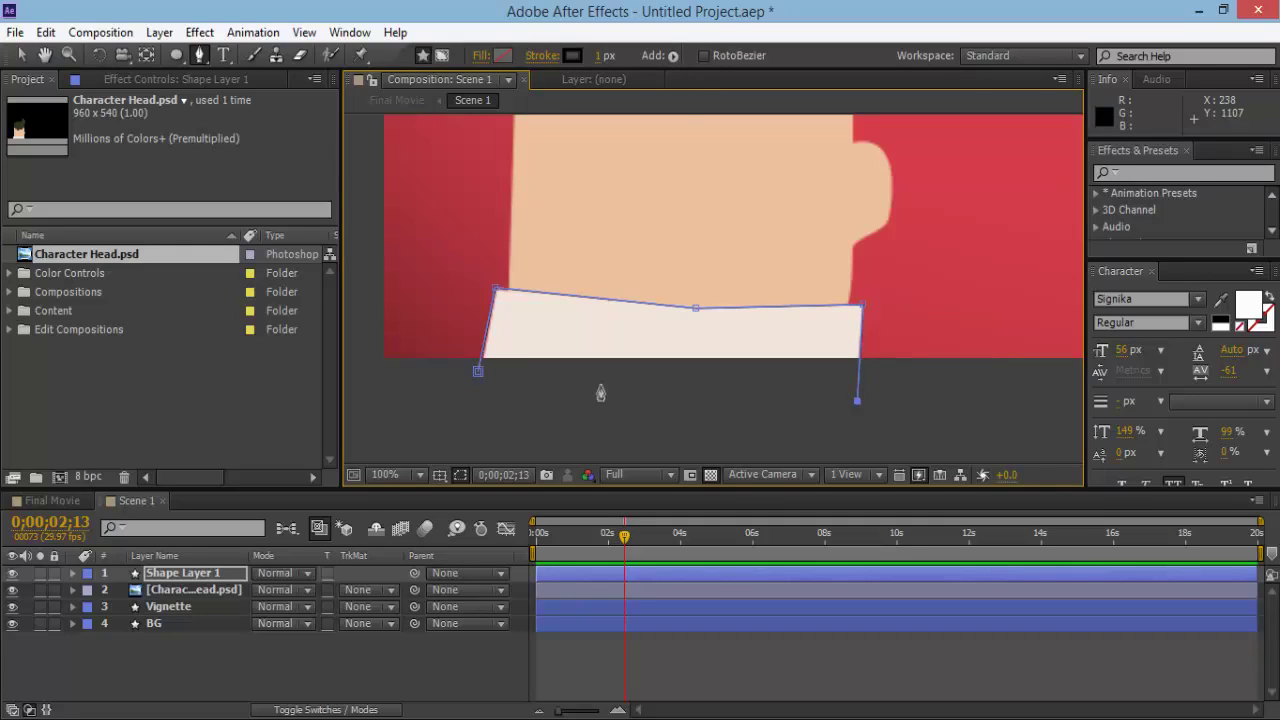
{"action": "left_click", "coordinate": [478, 372]}
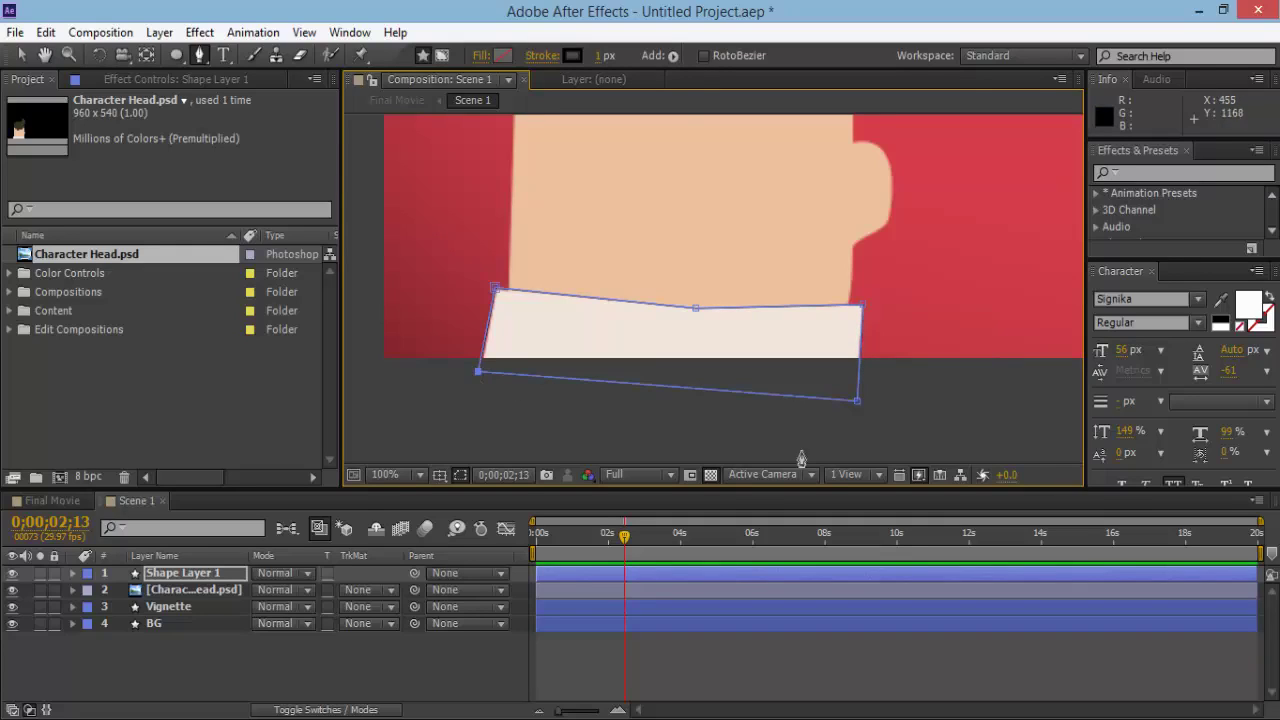
Smooth the middle vertex on the collar outline's upper edge with the Convert Vertex Tool and deselect the shape.
{"action": "key", "text": "period"}
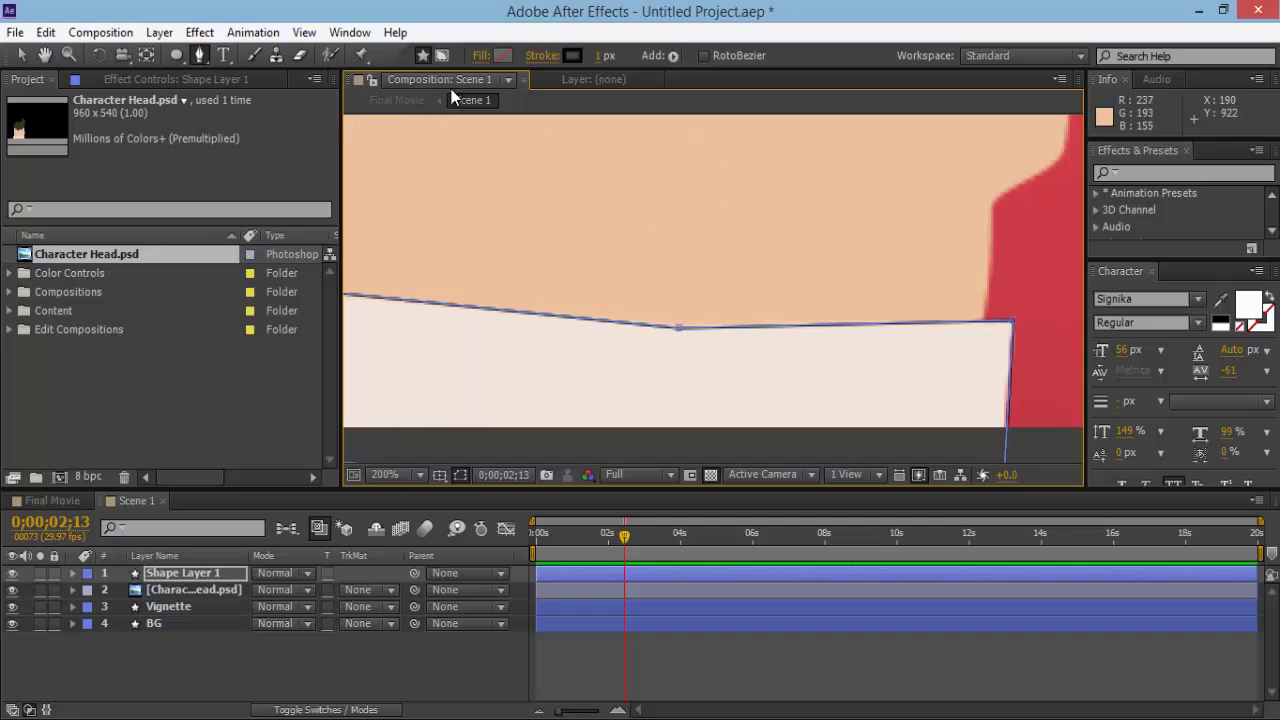
{"action": "left_click_drag", "start_coordinate": [199, 55], "coordinate": [279, 135]}
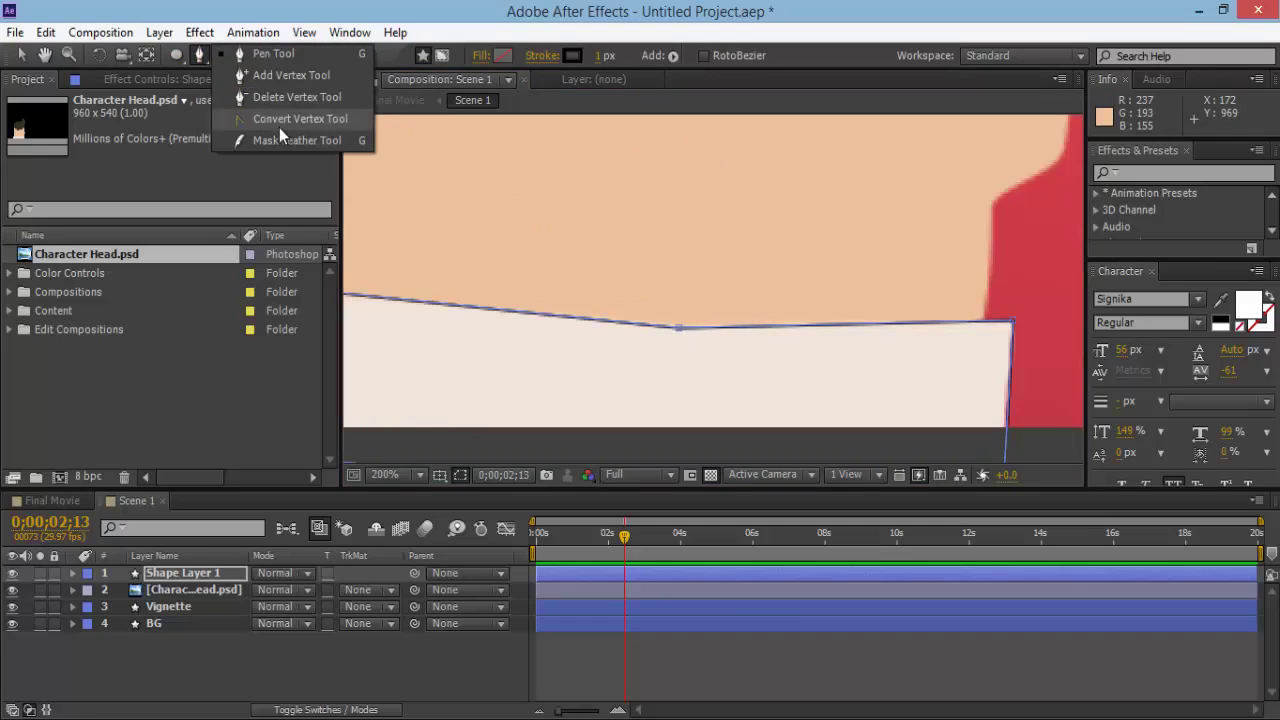
{"action": "left_click", "coordinate": [284, 123]}
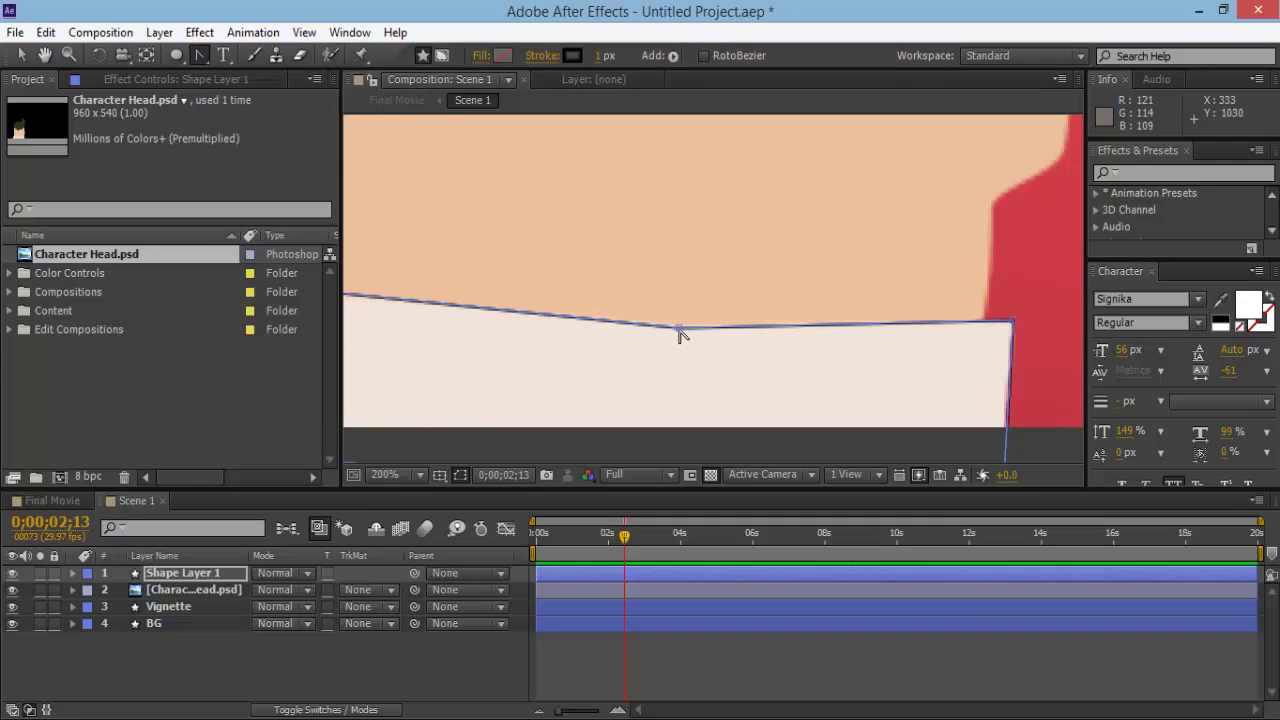
{"action": "left_click_drag", "start_coordinate": [688, 336], "coordinate": [603, 329]}
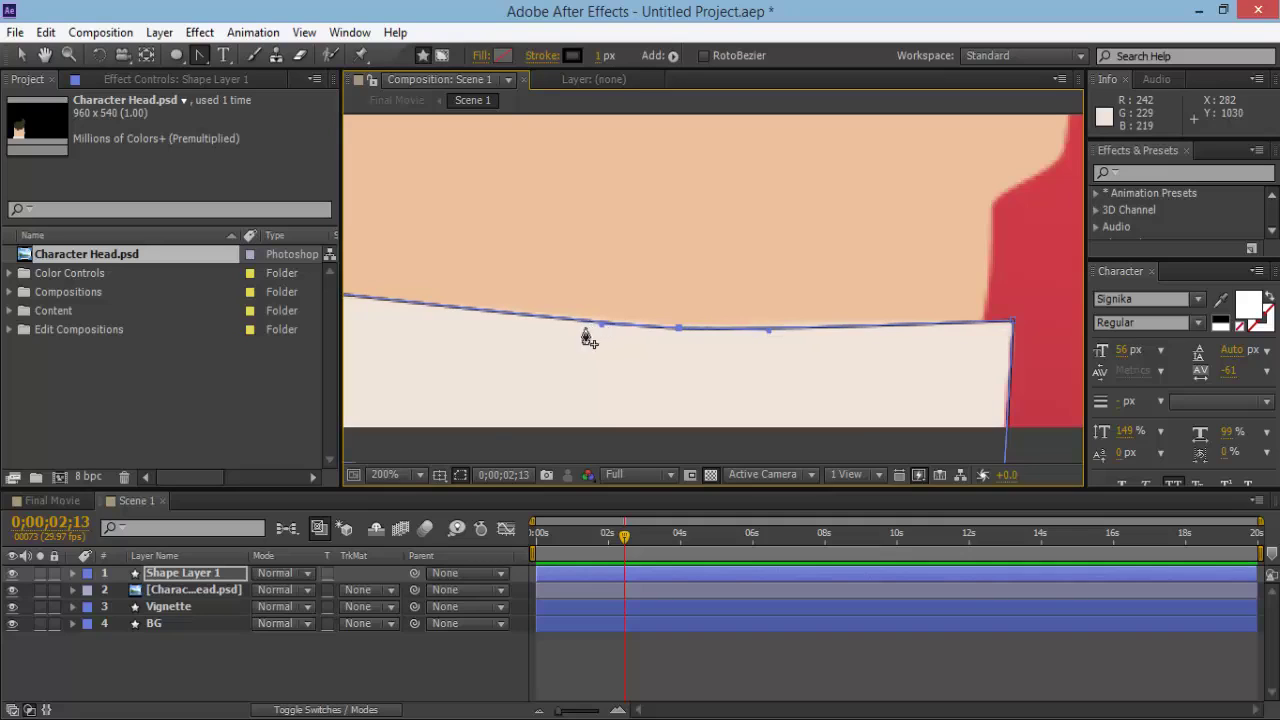
{"action": "key", "text": "comma"}
{"action": "key", "text": "v"}
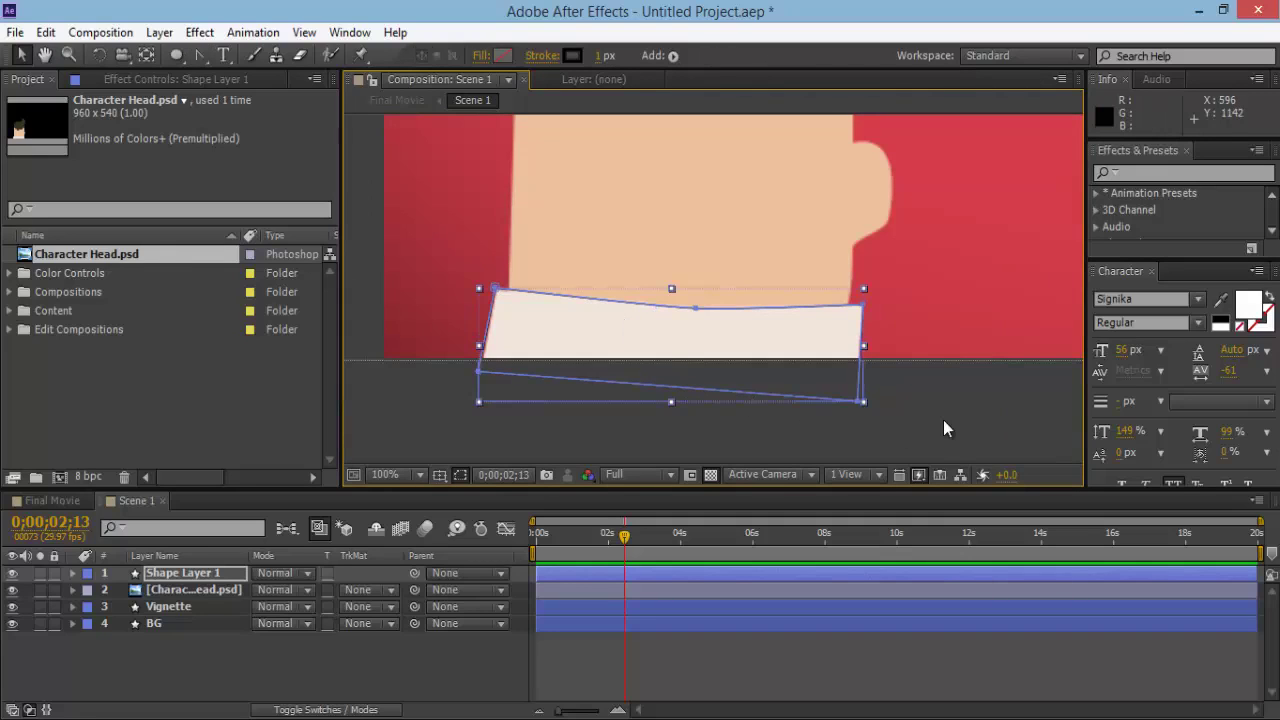
{"action": "left_click", "coordinate": [943, 428]}
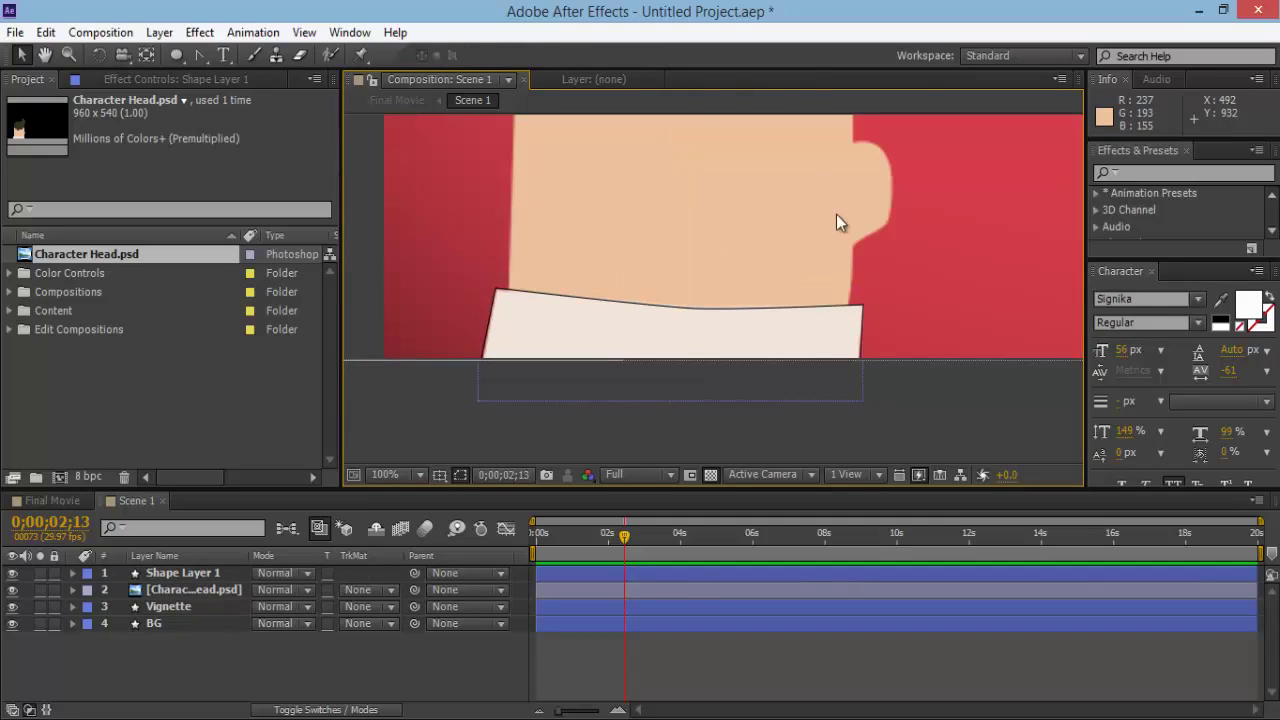
Start the head outline with the Pen tool from inside the collar, up the left side, across the hair and down to the ear's top.
{"action": "left_click", "coordinate": [713, 340]}
{"action": "key", "text": "space"}
{"action": "scroll", "coordinate": [771, 217], "scroll_direction": "down", "scroll_amount": 1}
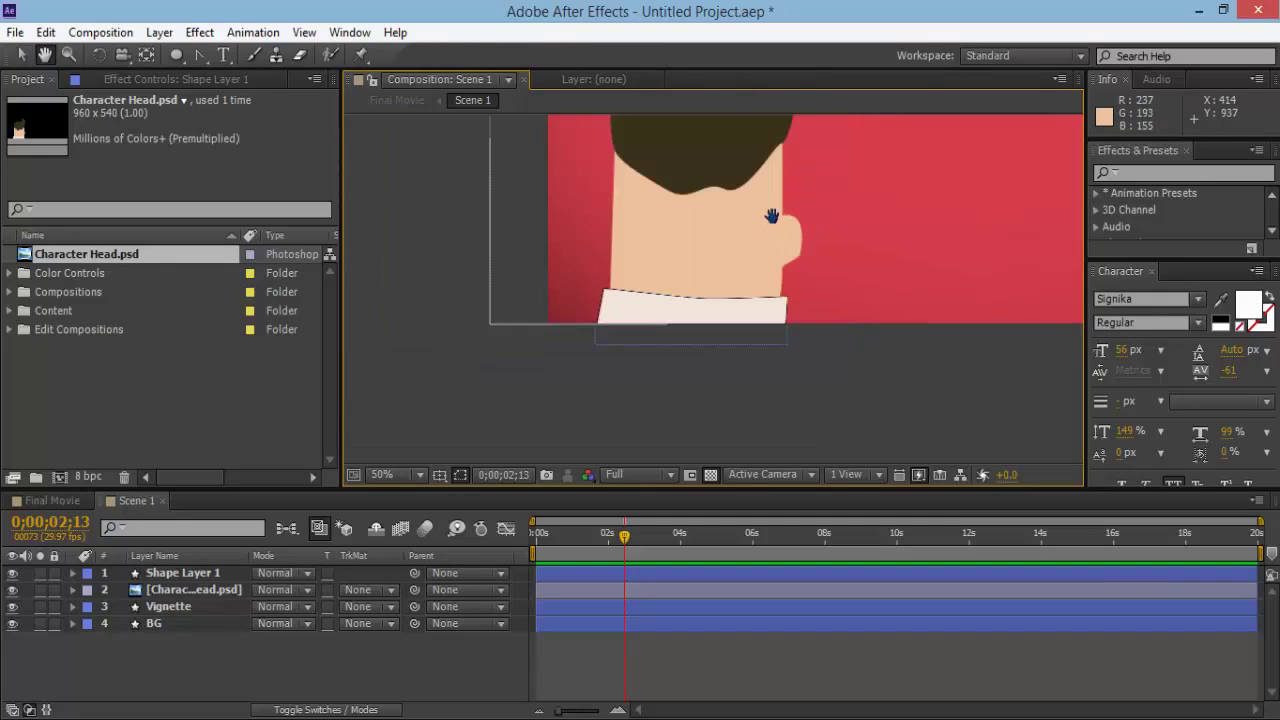
{"action": "left_click_drag", "start_coordinate": [770, 219], "coordinate": [692, 324]}
{"action": "key", "text": "v"}
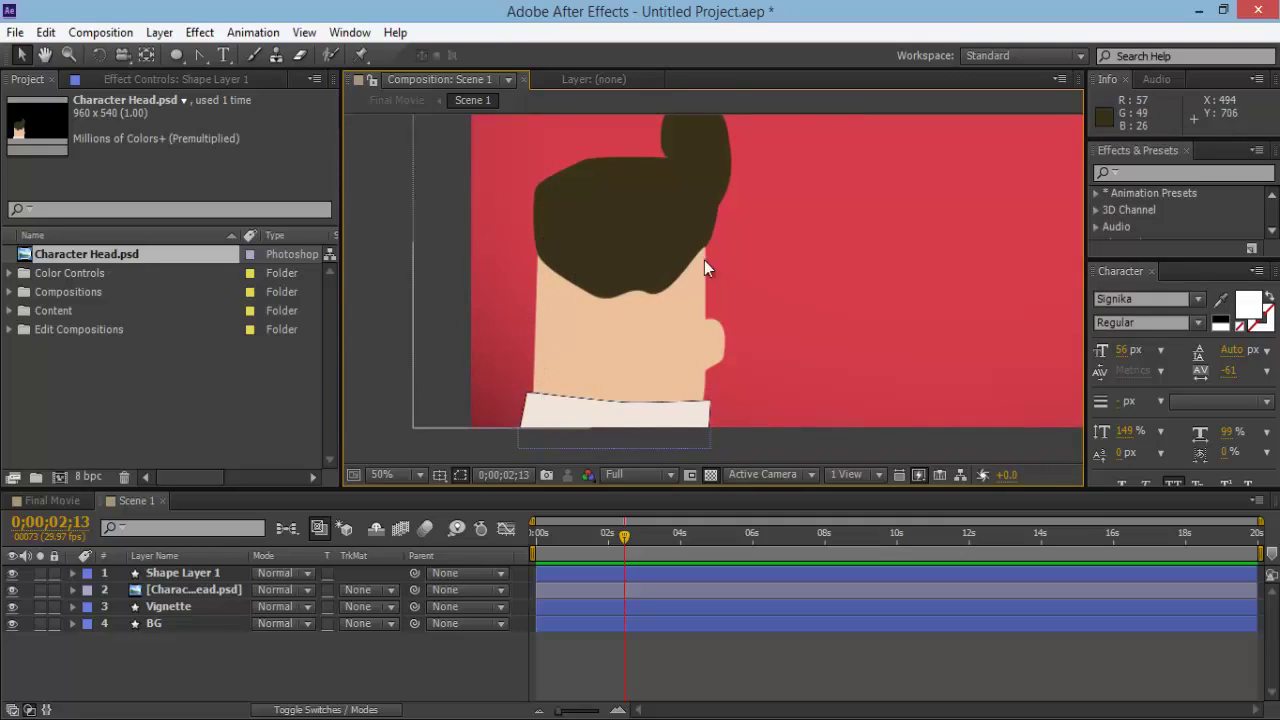
{"action": "left_click", "coordinate": [206, 54]}
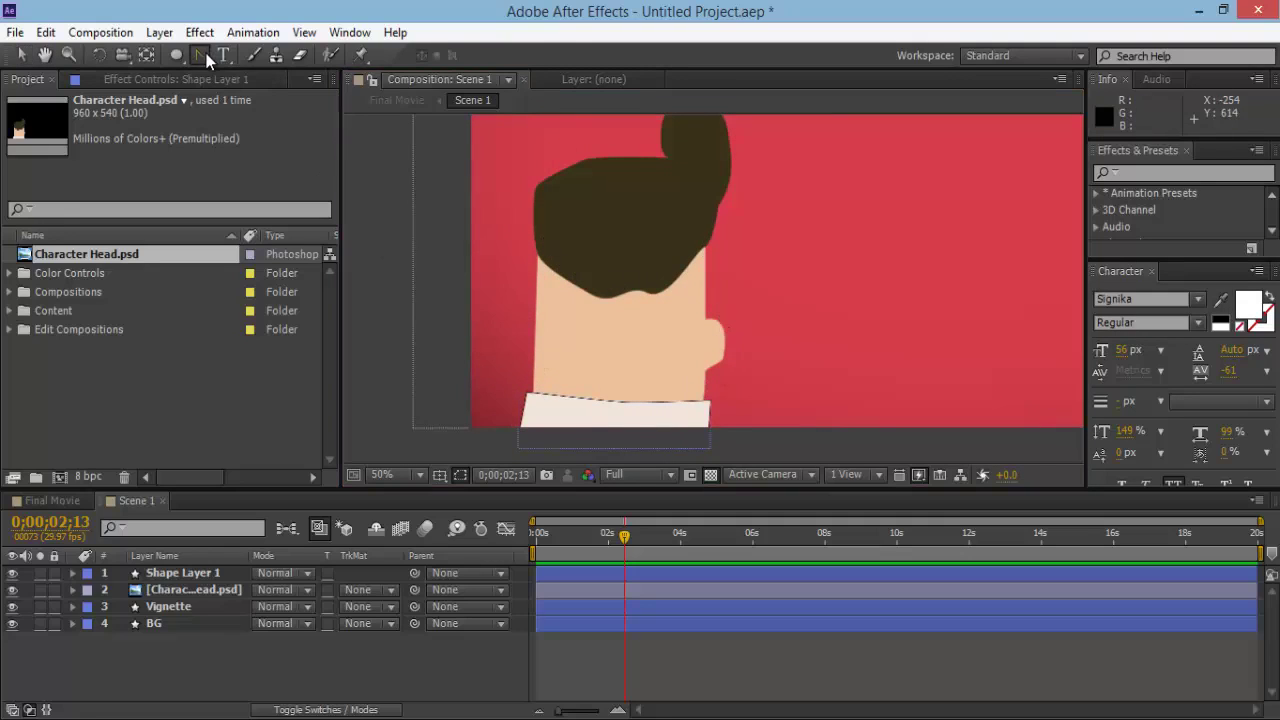
{"action": "left_click_drag", "start_coordinate": [206, 53], "coordinate": [252, 50]}
{"action": "key", "text": "period"}
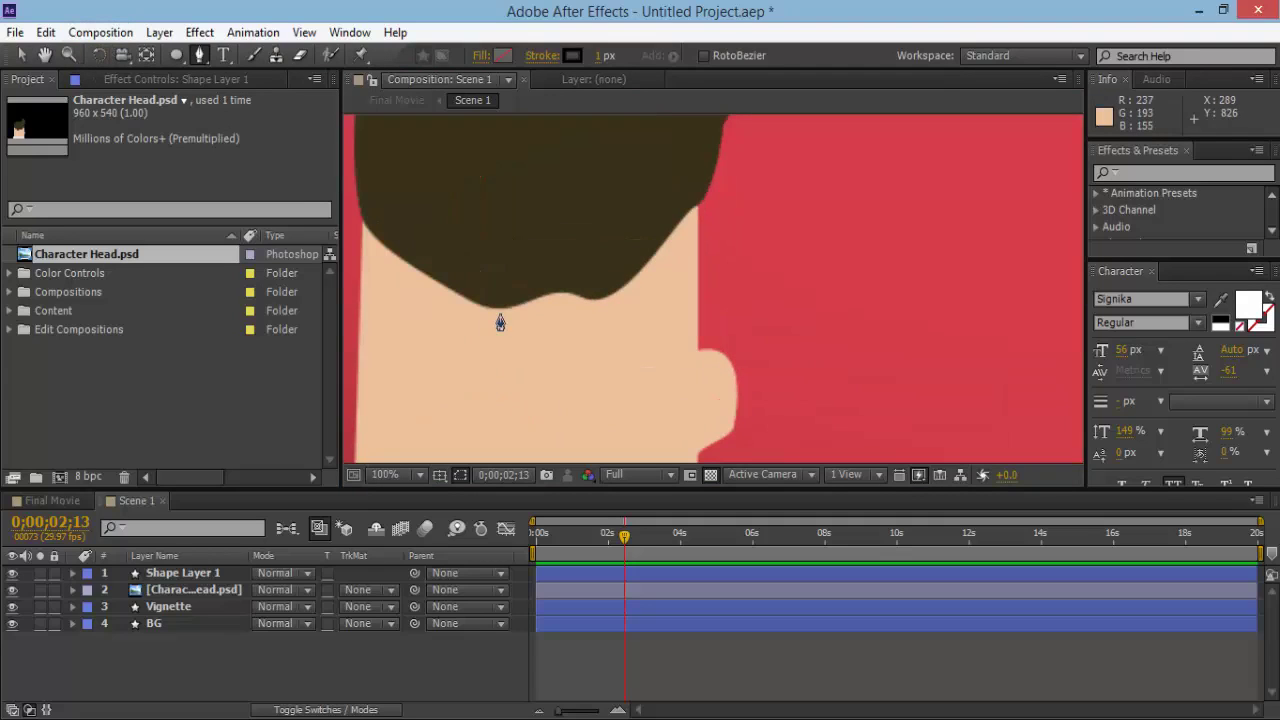
{"action": "key", "text": "h"}
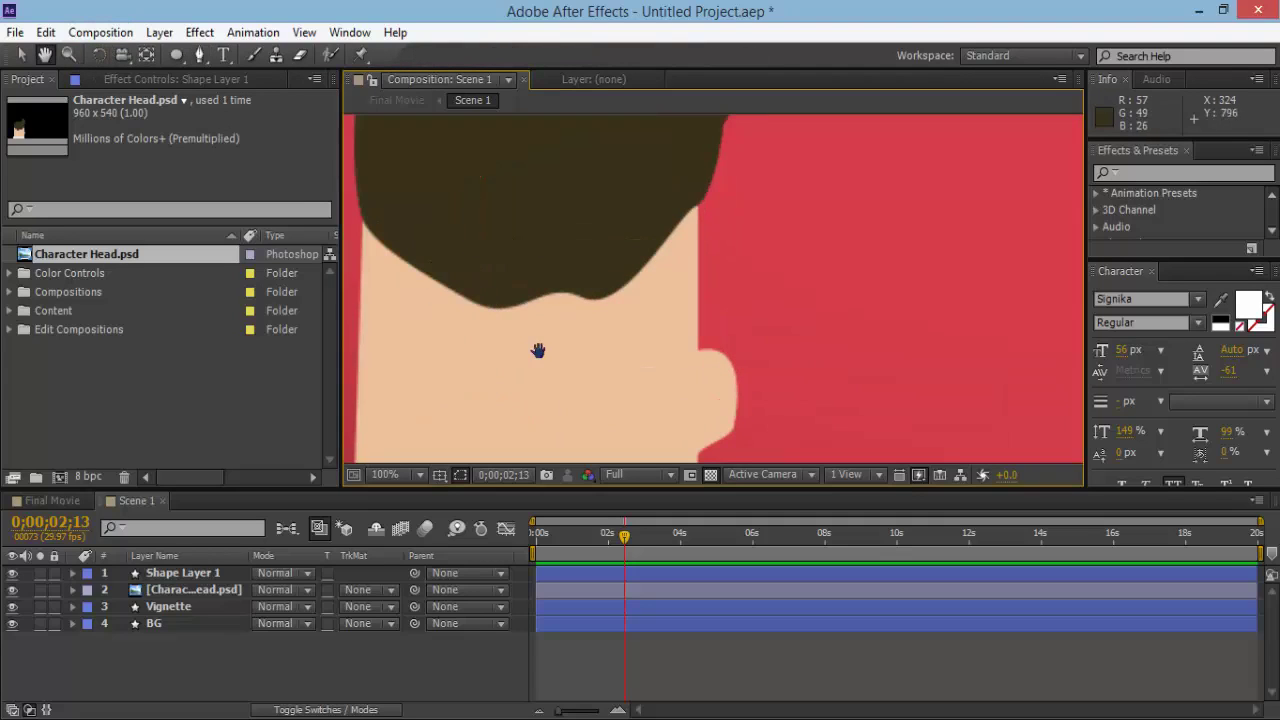
{"action": "mouse_move", "coordinate": [558, 315]}
{"action": "left_mouse_down"}
{"action": "mouse_move", "coordinate": [681, 270]}
{"action": "mouse_move", "coordinate": [794, 309]}
{"action": "mouse_move", "coordinate": [794, 297]}
{"action": "mouse_move", "coordinate": [706, 217]}
{"action": "mouse_move", "coordinate": [769, 238]}
{"action": "mouse_move", "coordinate": [694, 303]}
{"action": "mouse_move", "coordinate": [526, 203]}
{"action": "left_mouse_up"}
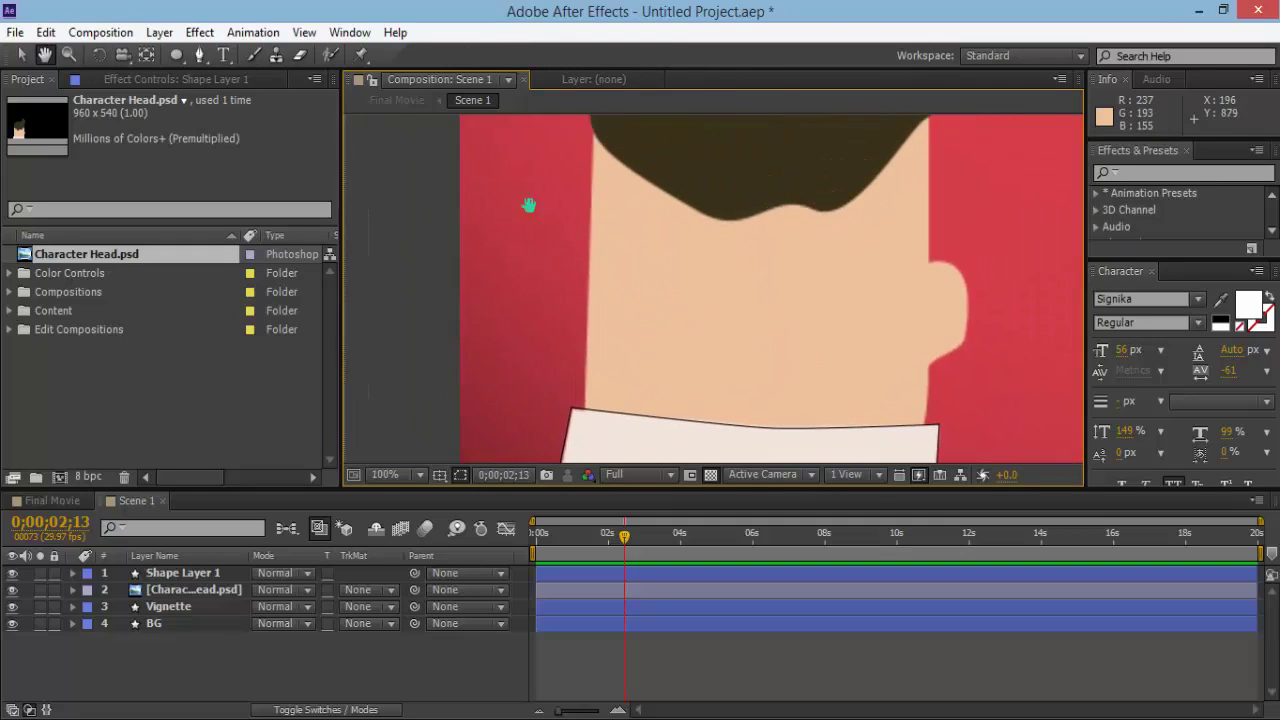
{"action": "left_click", "coordinate": [204, 55]}
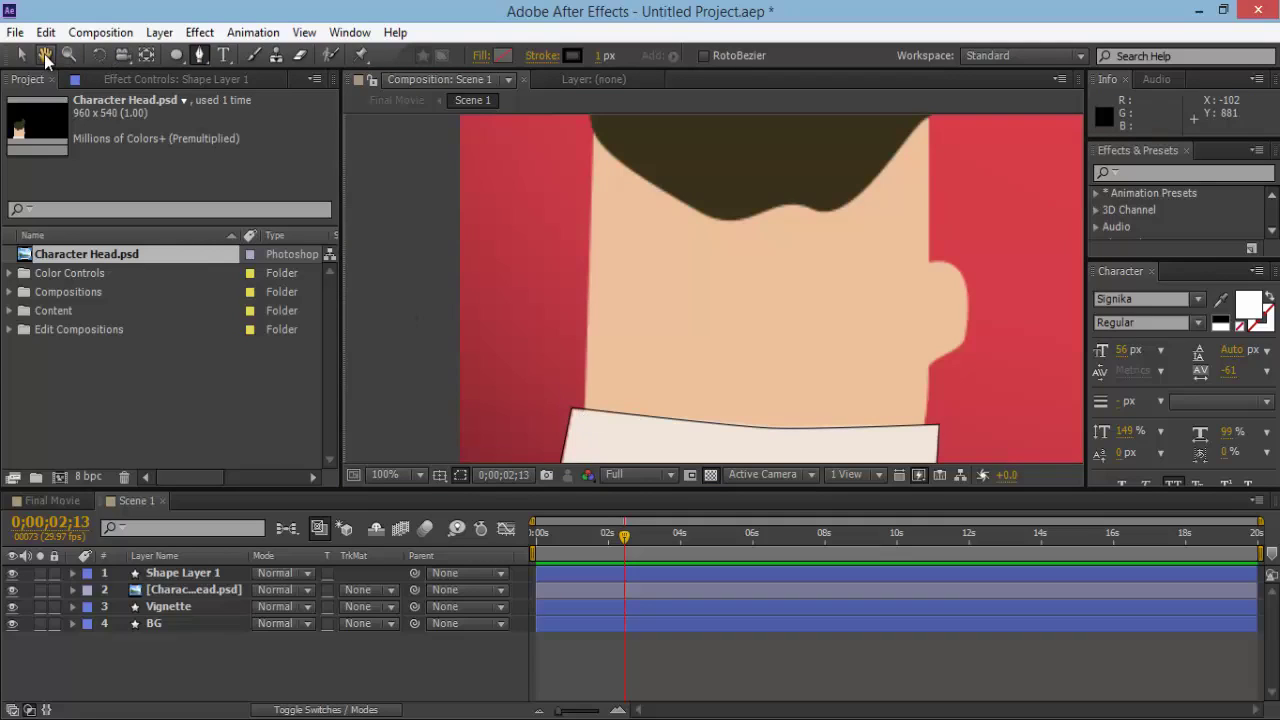
{"action": "left_click", "coordinate": [584, 425]}
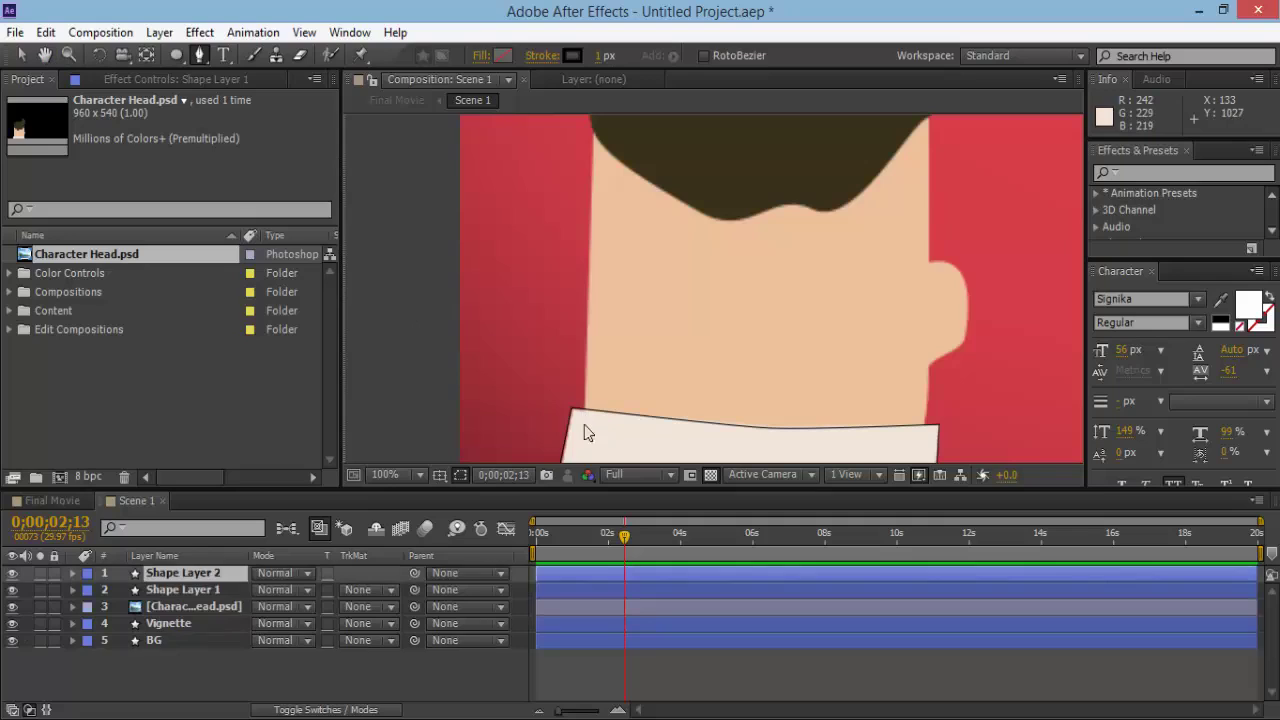
{"action": "left_click", "coordinate": [593, 124]}
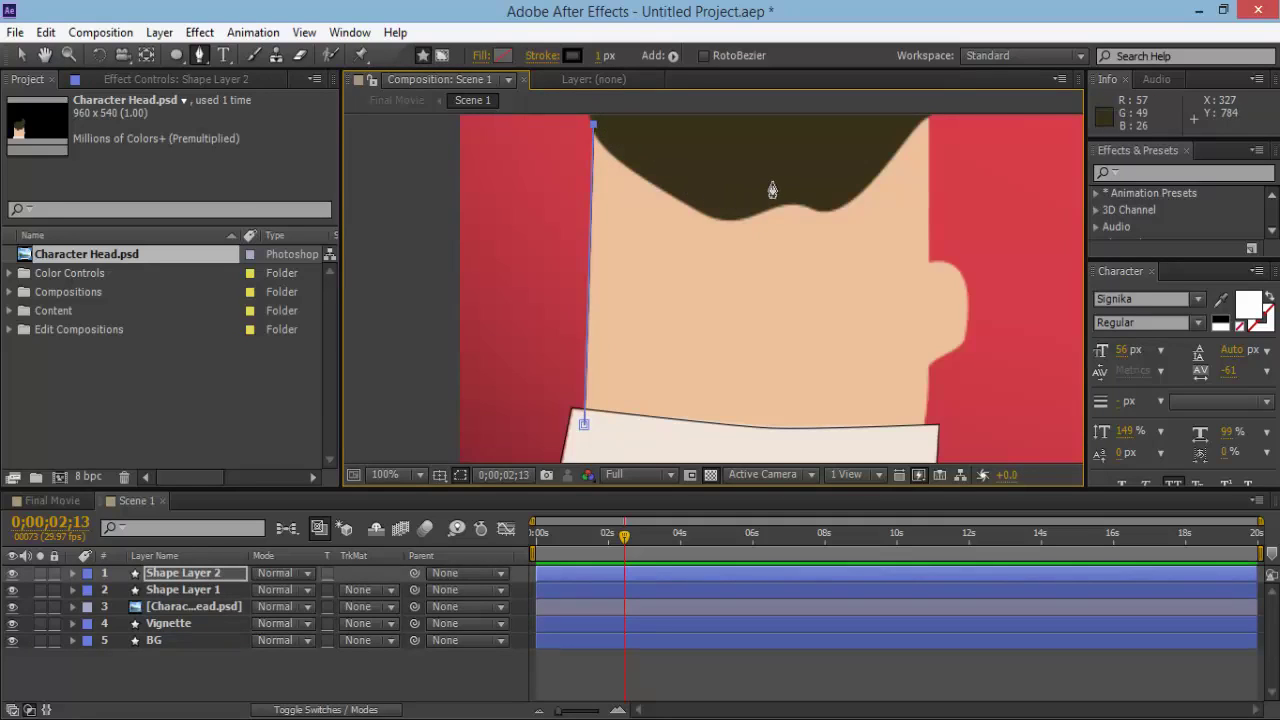
{"action": "scroll", "coordinate": [877, 134], "scroll_direction": "down", "scroll_amount": 1}
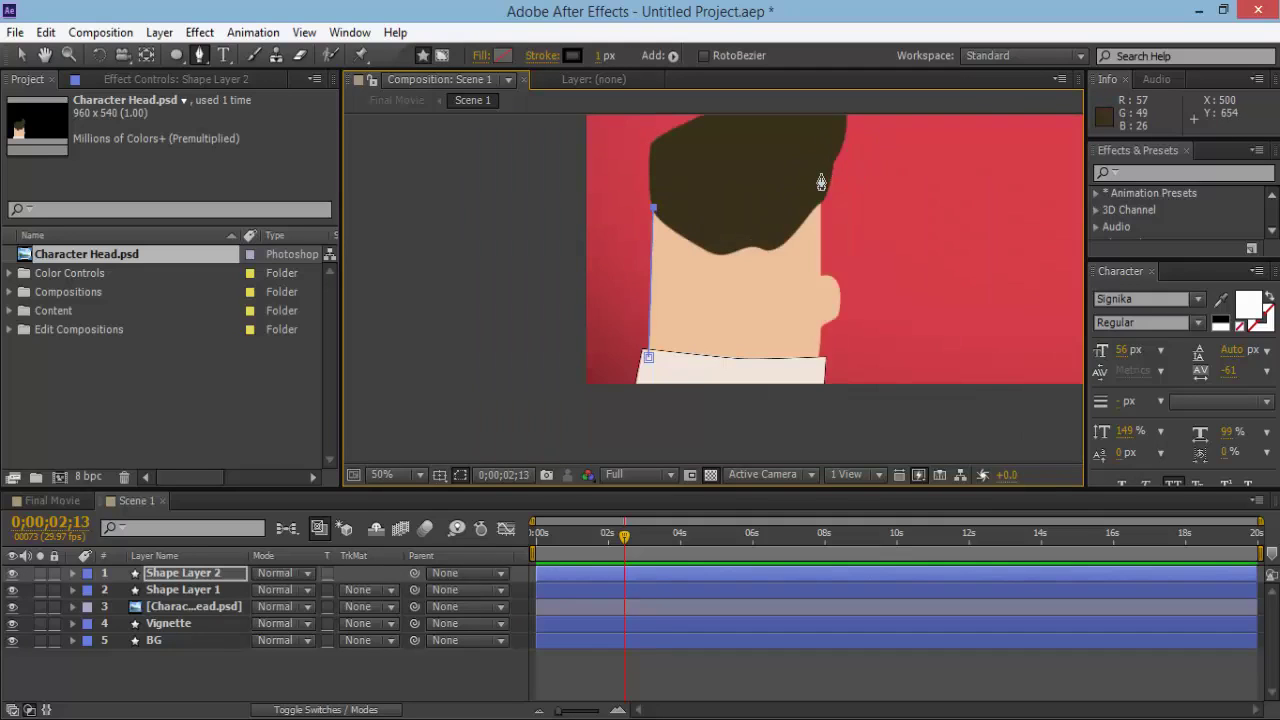
{"action": "left_click", "coordinate": [820, 174]}
{"action": "scroll", "coordinate": [846, 215], "scroll_direction": "up", "scroll_amount": 1}
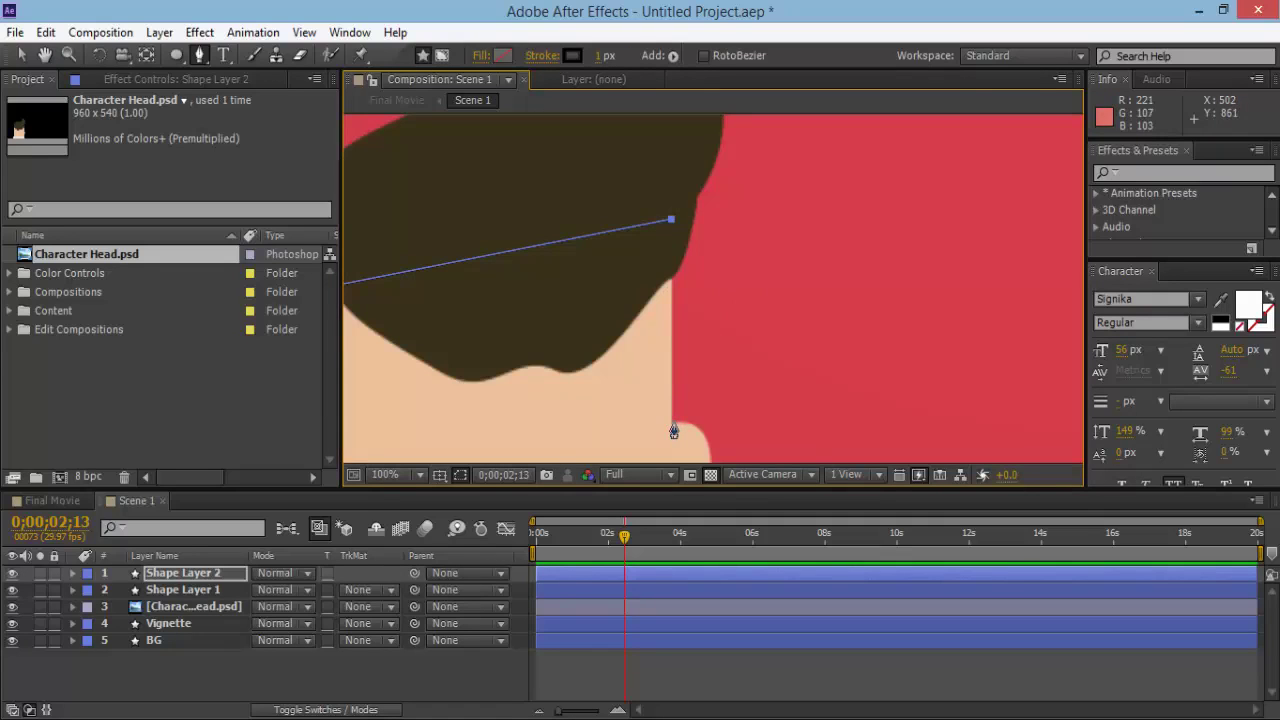
{"action": "left_click", "coordinate": [673, 421]}
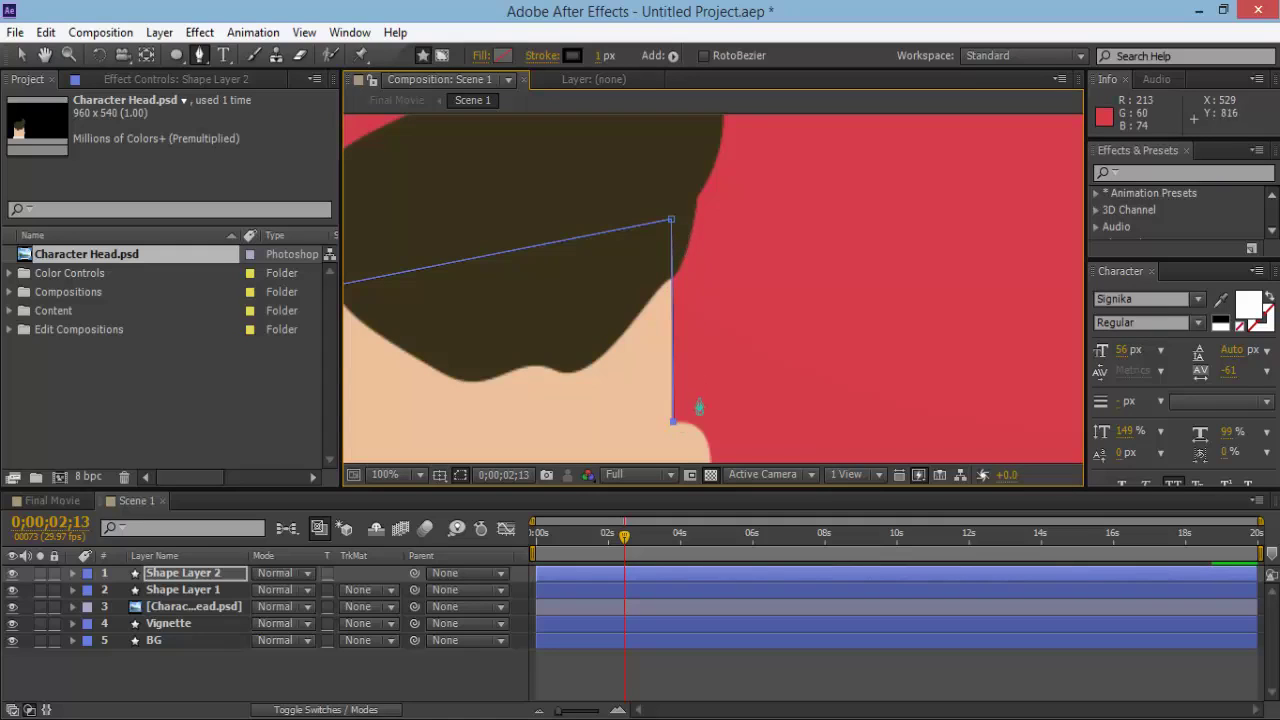
Continue the head outline around the ear and down the neck into the collar, closing it at its starting point.
{"action": "key", "text": "comma"}
{"action": "key", "text": "comma"}
{"action": "key", "text": "period"}
{"action": "key", "text": "period"}
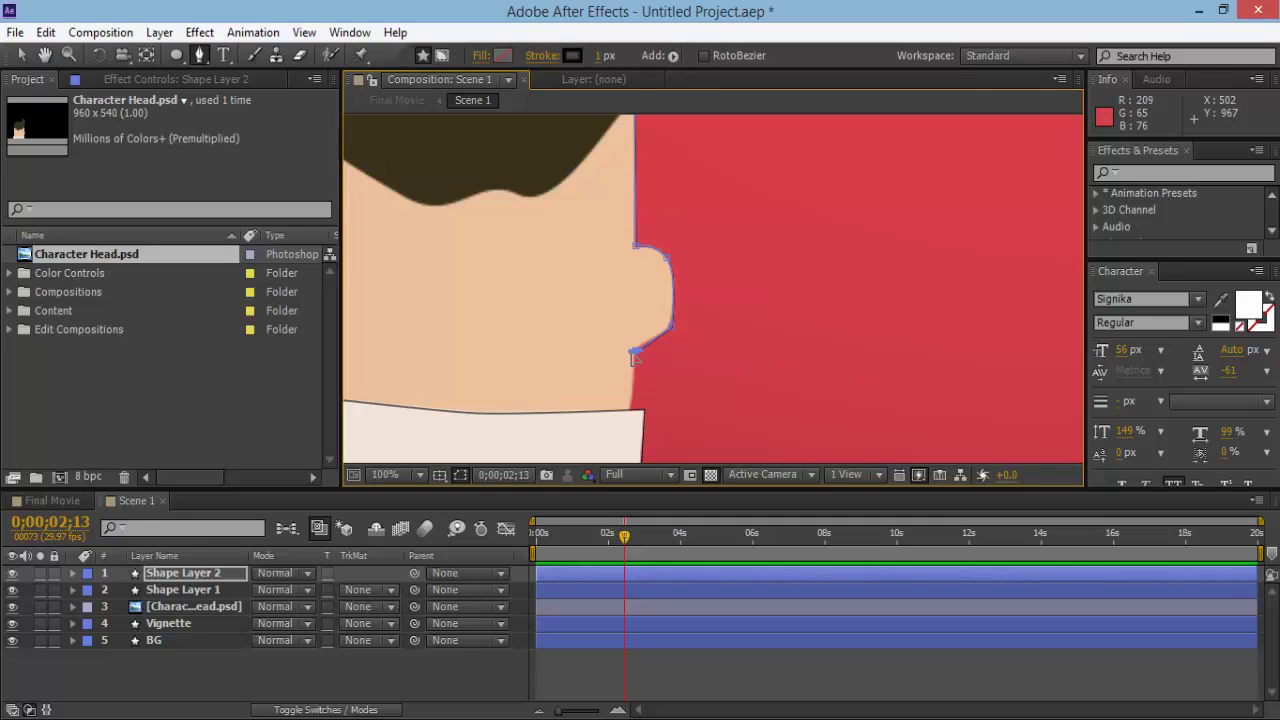
{"action": "left_click", "coordinate": [627, 432]}
{"action": "scroll", "coordinate": [652, 430], "scroll_direction": "up", "scroll_amount": 2}
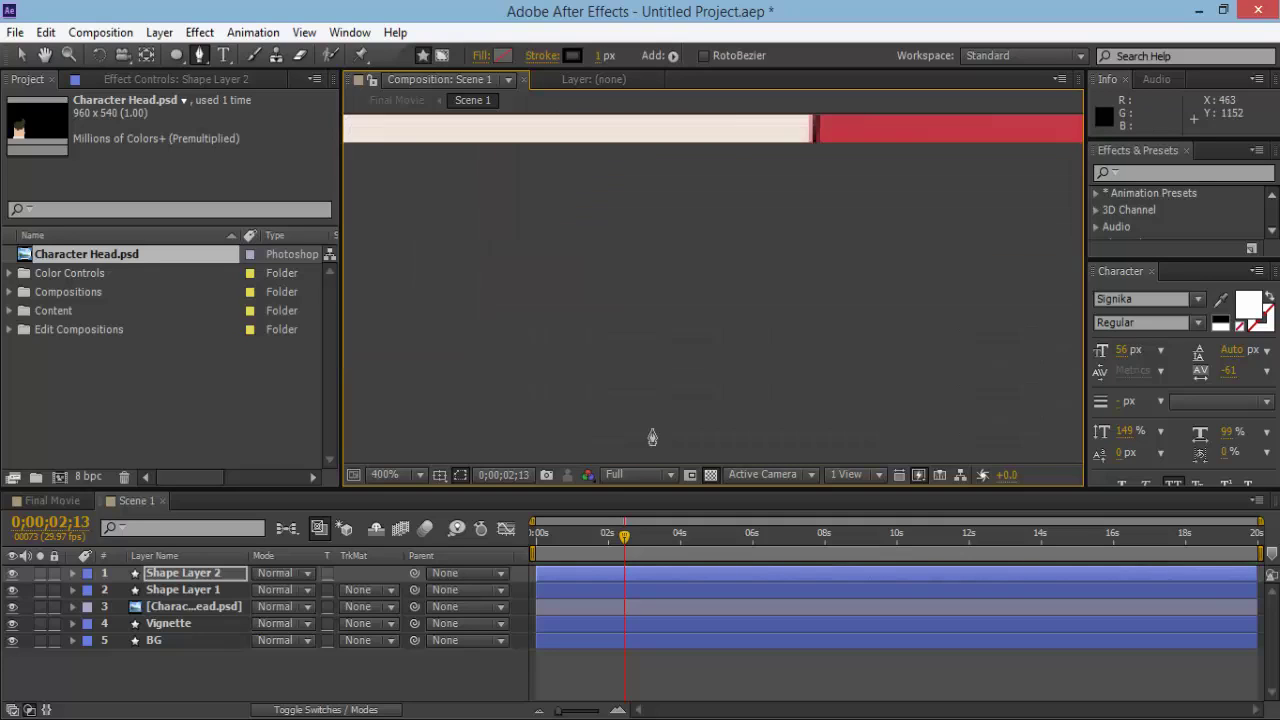
{"action": "scroll", "coordinate": [652, 437], "scroll_direction": "down", "scroll_amount": 6}
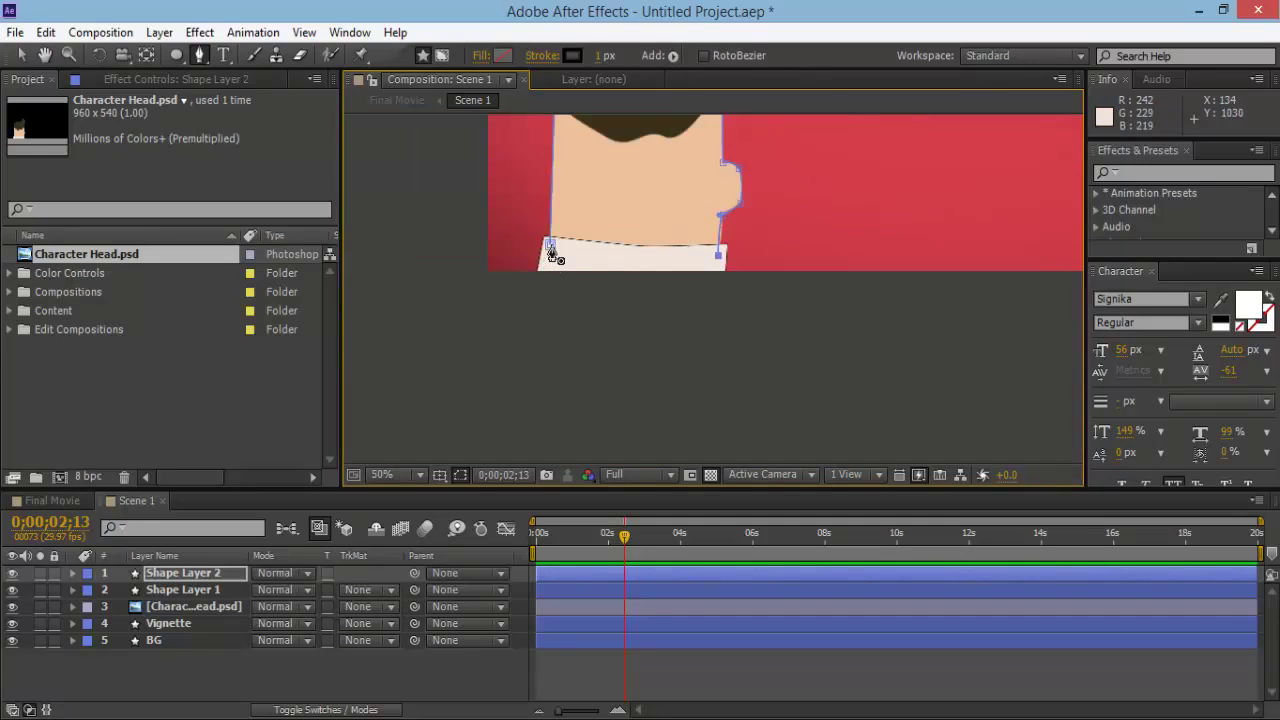
{"action": "left_click", "coordinate": [553, 255]}
Reposition the outline vertex just below the ear and adjust its direction handles to fit the neck edge.
{"action": "scroll", "coordinate": [580, 251], "scroll_direction": "up", "scroll_amount": 4}
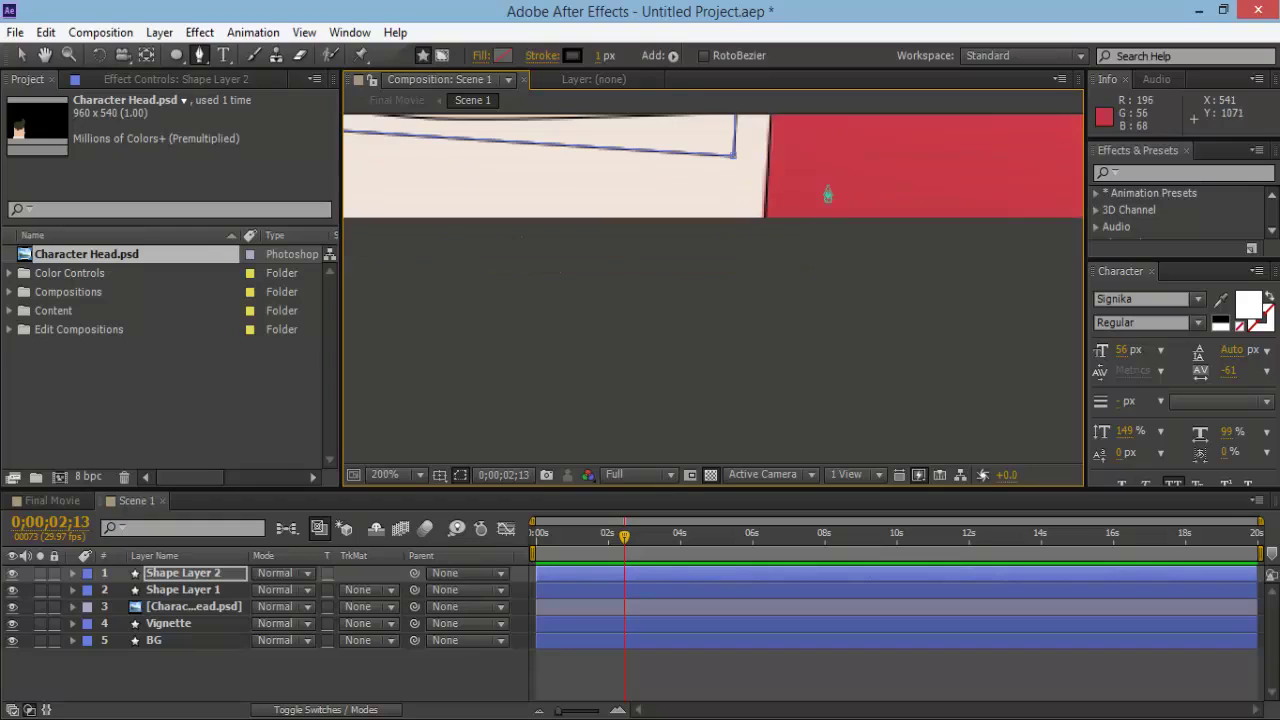
{"action": "key", "text": "space"}
{"action": "left_click_drag", "start_coordinate": [828, 195], "coordinate": [721, 414]}
{"action": "scroll", "coordinate": [717, 317], "scroll_direction": "up", "scroll_amount": 1}
{"action": "left_click_drag", "start_coordinate": [713, 320], "coordinate": [788, 463]}
{"action": "left_click", "coordinate": [199, 55]}
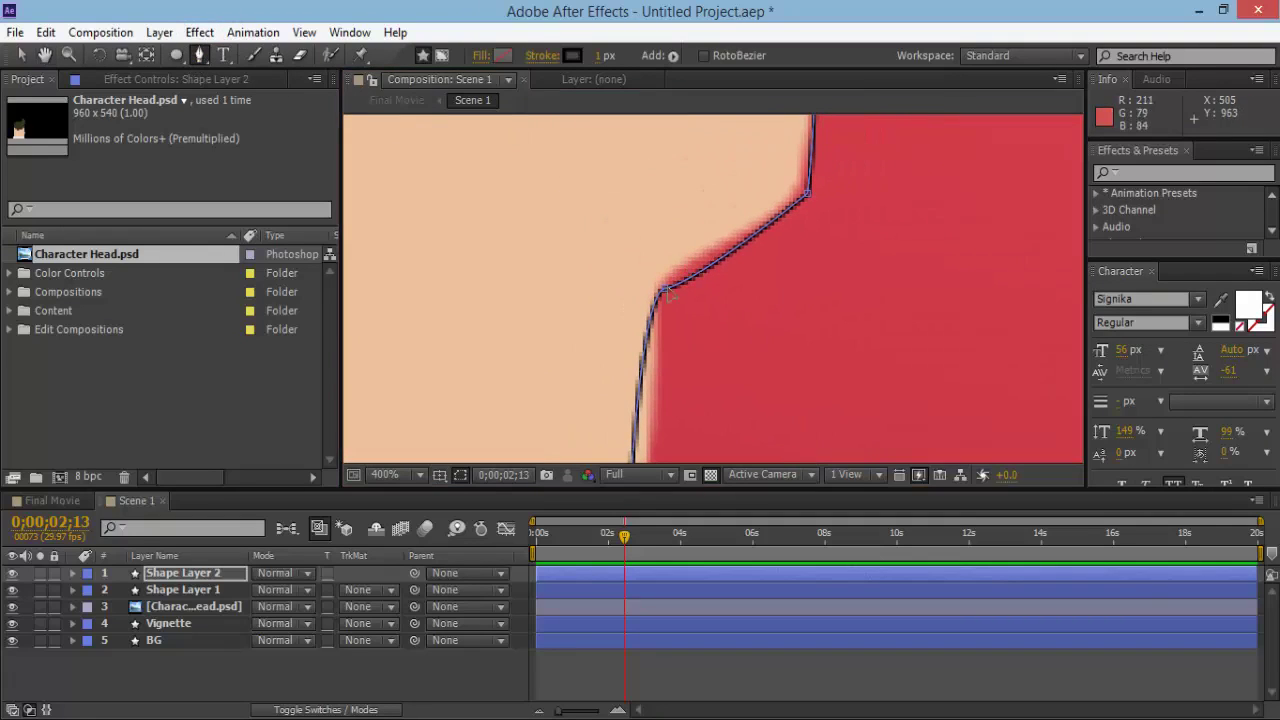
{"action": "left_click", "coordinate": [660, 287]}
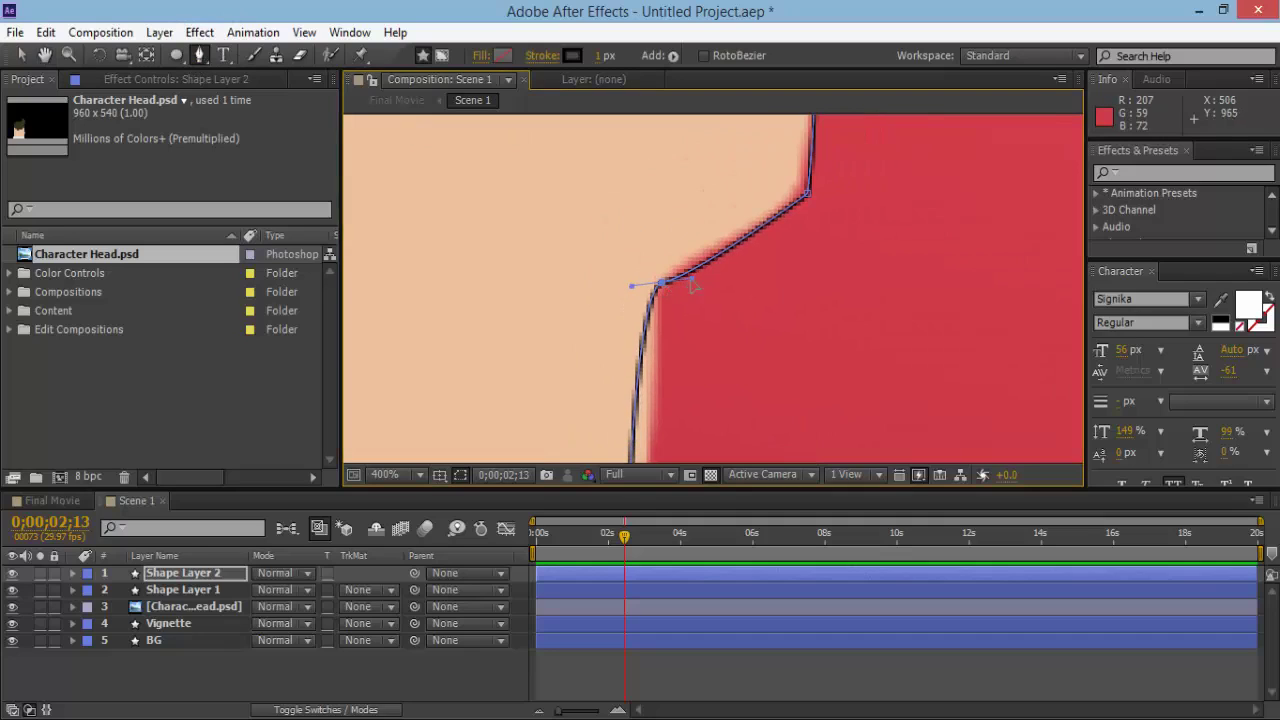
{"action": "left_click_drag", "start_coordinate": [693, 280], "coordinate": [694, 267]}
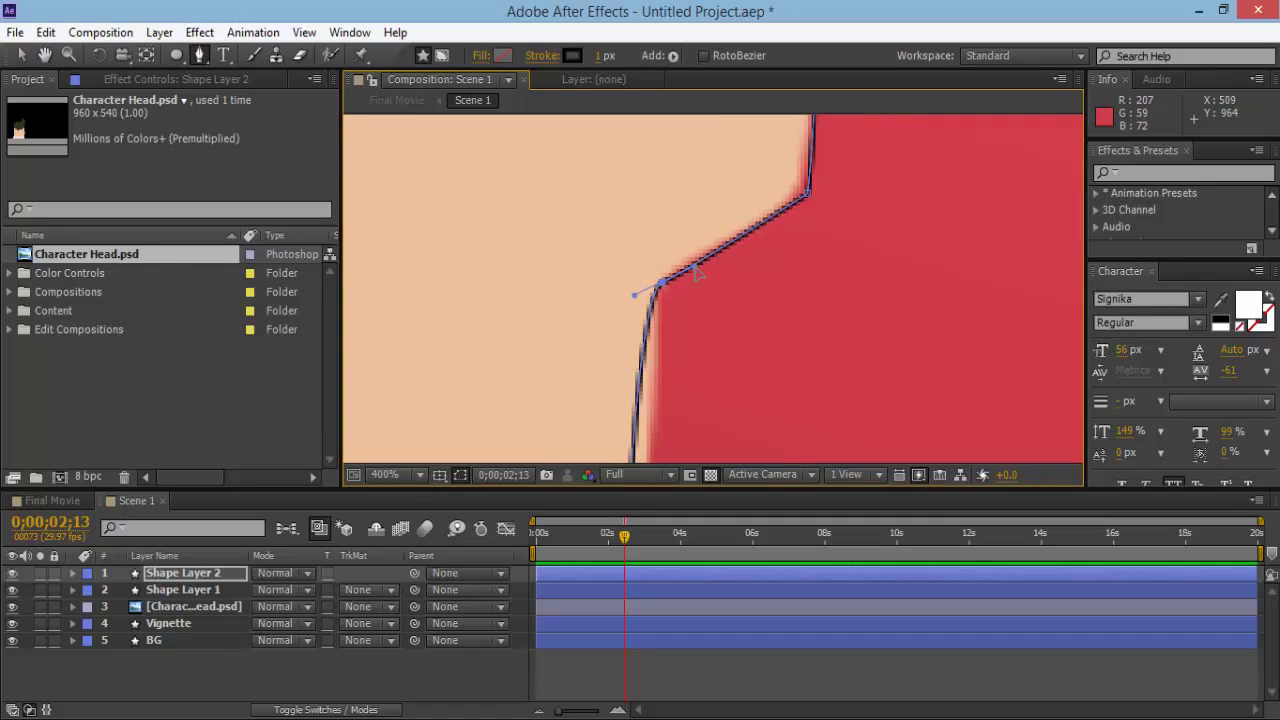
{"action": "left_click_drag", "start_coordinate": [643, 303], "coordinate": [664, 290]}
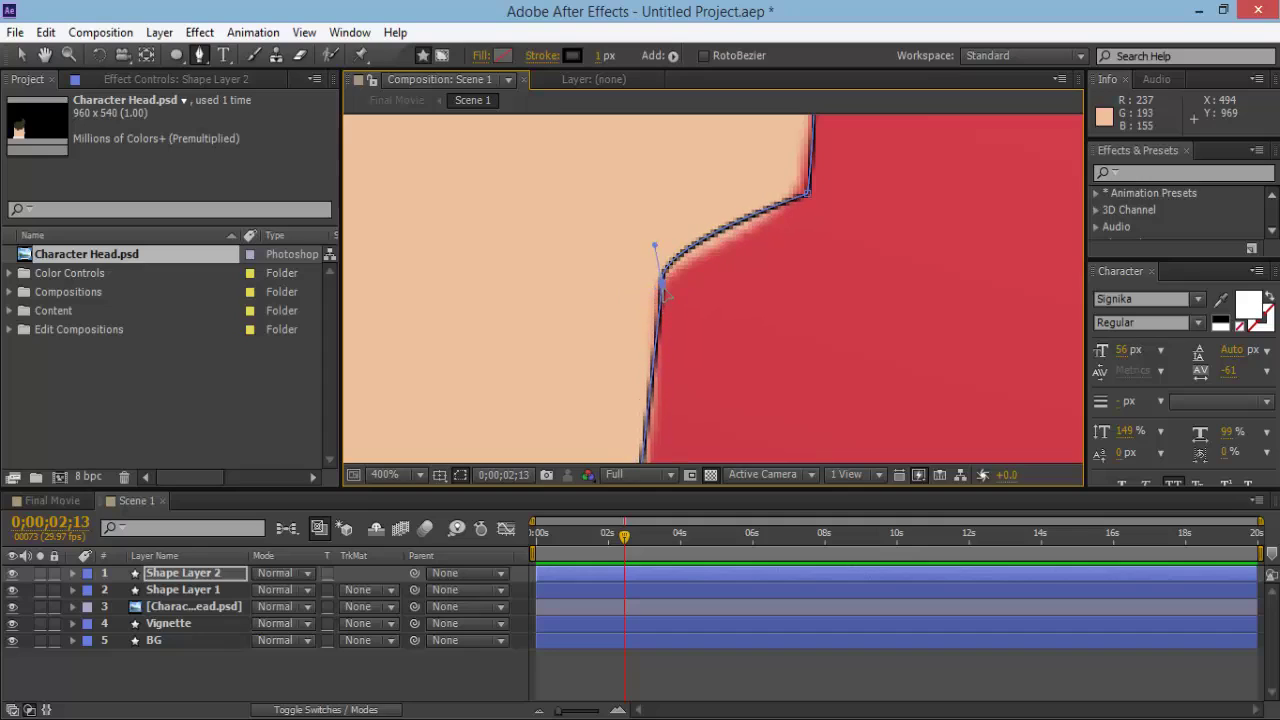
Adjust the vertex at the ear's lower outer corner with the Convert Vertex Tool.
{"action": "left_click", "coordinate": [808, 194]}
{"action": "left_click_drag", "start_coordinate": [200, 56], "coordinate": [288, 121]}
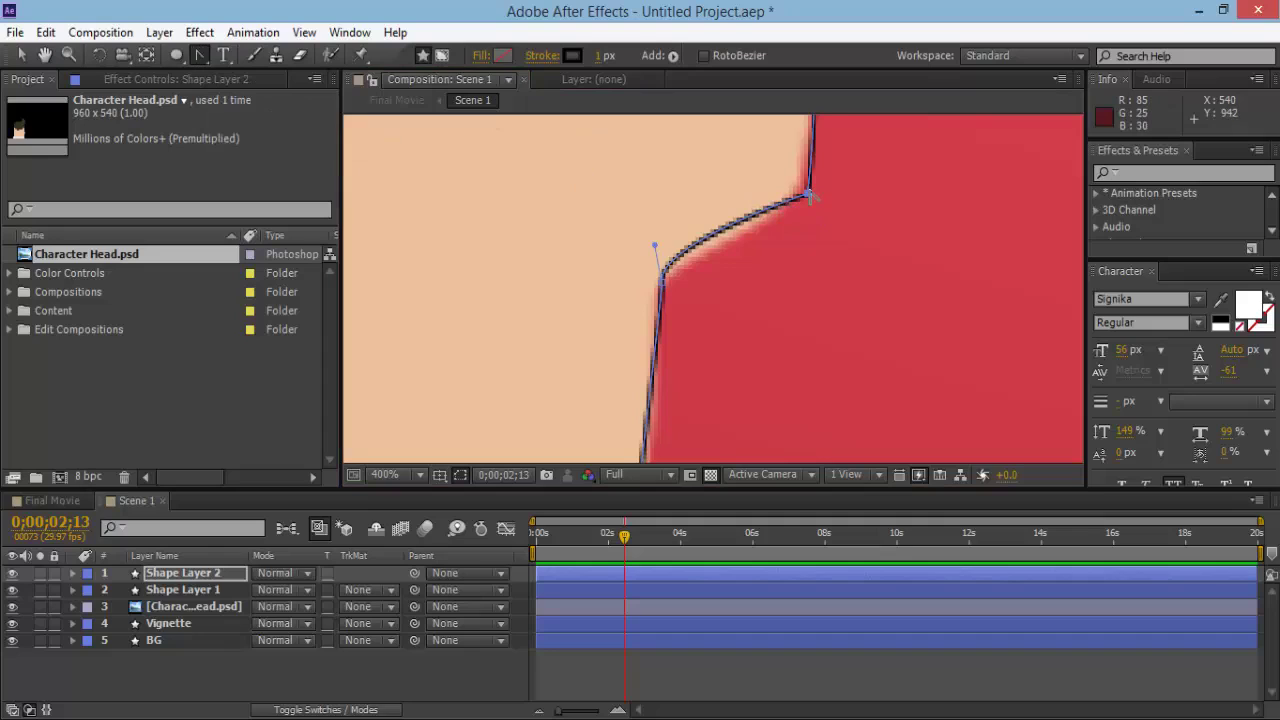
{"action": "left_click_drag", "start_coordinate": [808, 194], "coordinate": [808, 201]}
{"action": "scroll", "coordinate": [811, 200], "scroll_direction": "down", "scroll_amount": 2}
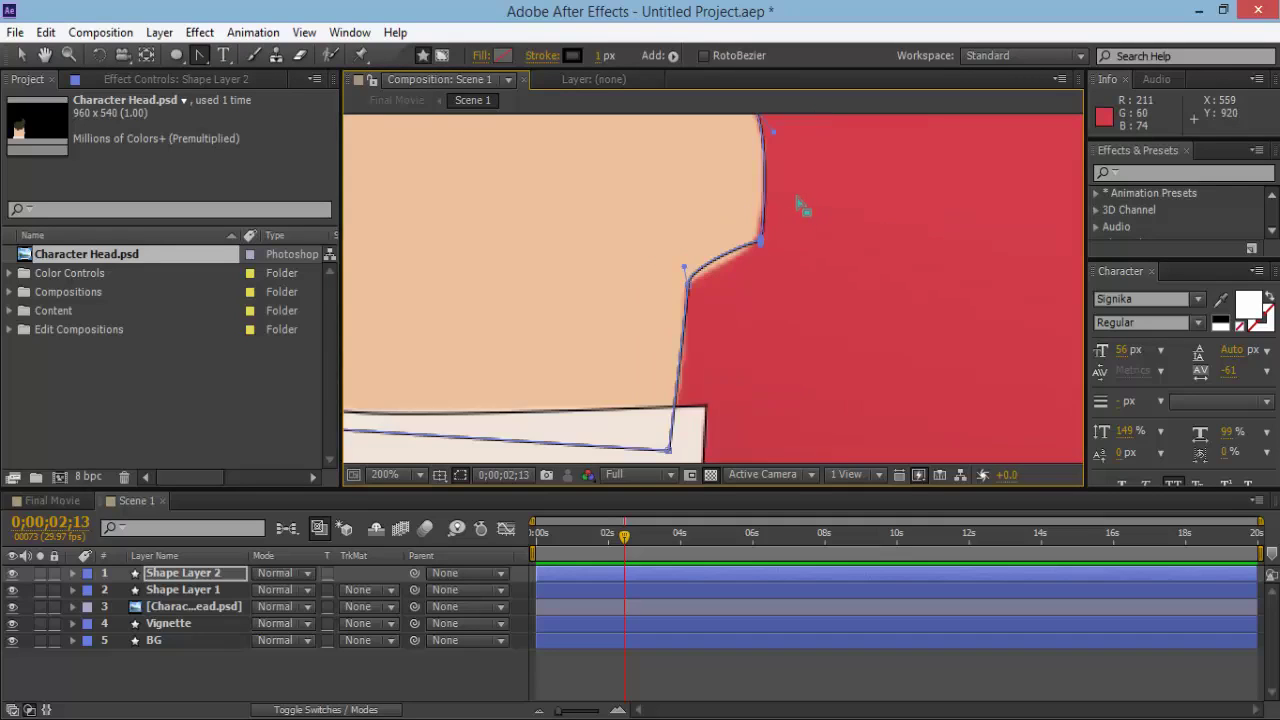
Reshape the curve along the ear's lower edge using the direction handle of the vertex where the ear meets the neck.
{"action": "scroll", "coordinate": [773, 231], "scroll_direction": "up", "scroll_amount": 2}
{"action": "scroll", "coordinate": [713, 284], "scroll_direction": "up", "scroll_amount": 1}
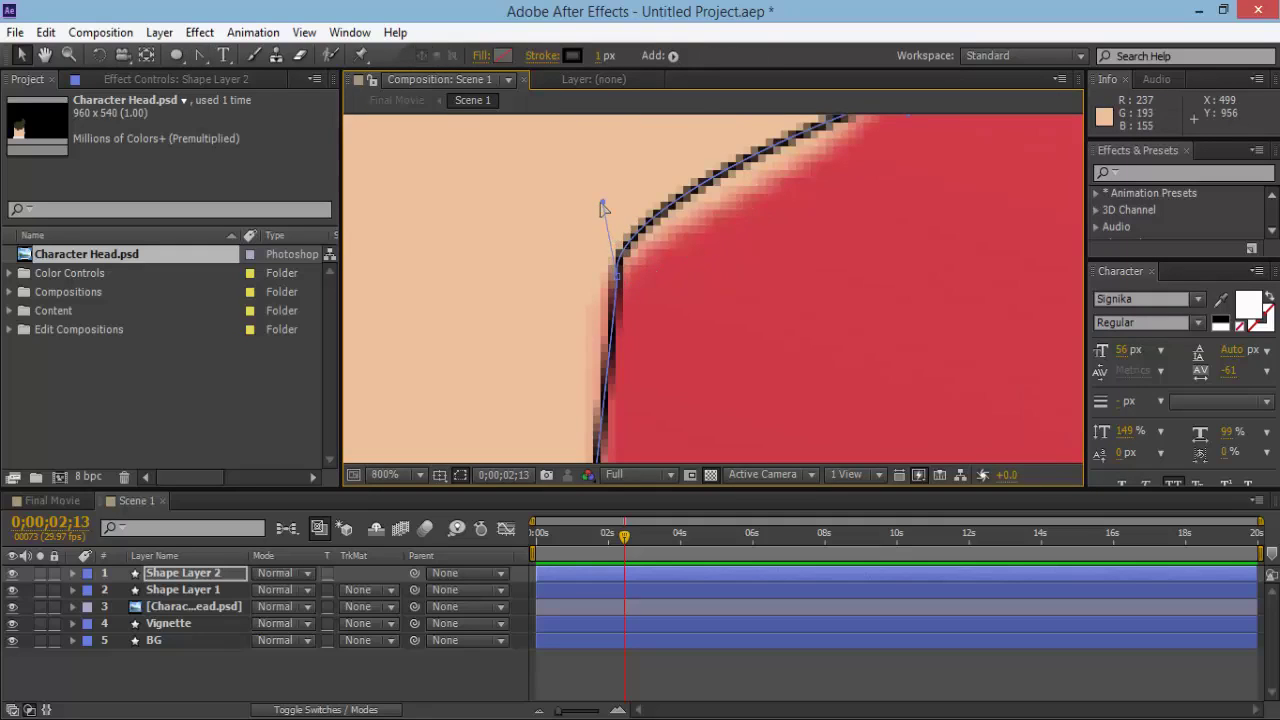
{"action": "left_click_drag", "start_coordinate": [603, 205], "coordinate": [643, 226]}
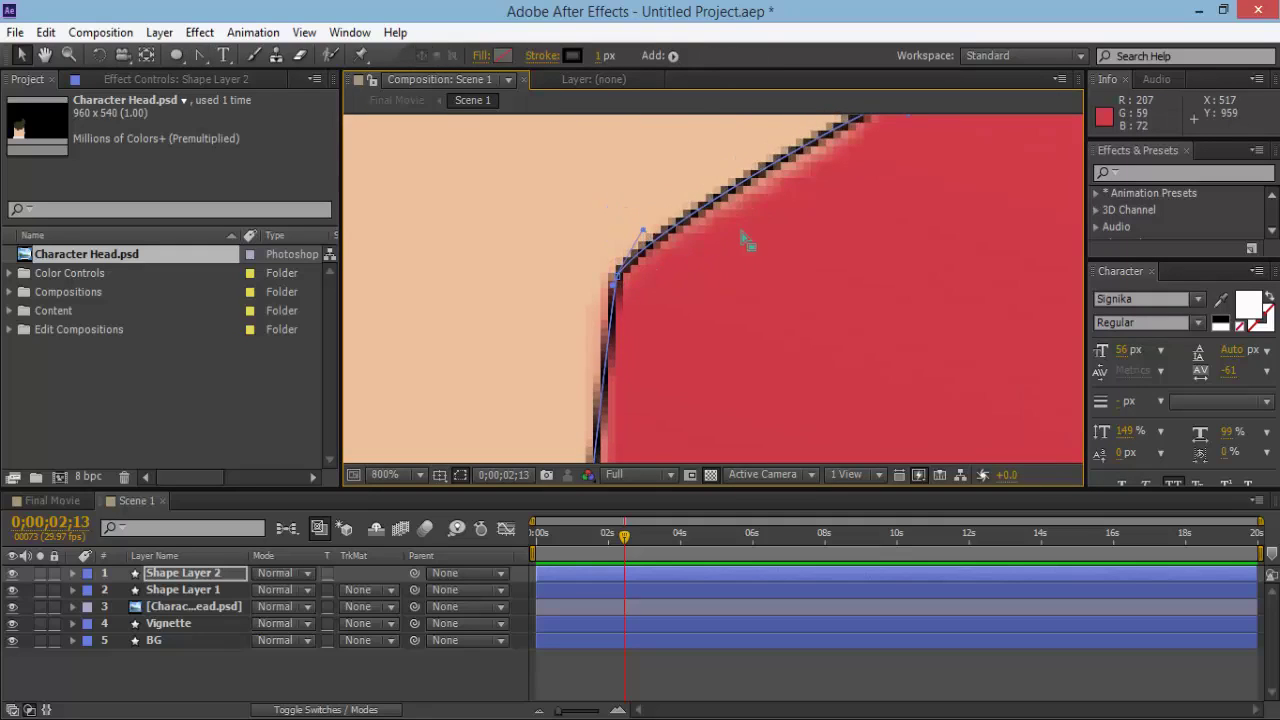
{"action": "scroll", "coordinate": [749, 237], "scroll_direction": "down", "scroll_amount": 1}
{"action": "mouse_move", "coordinate": [811, 201]}
{"action": "left_mouse_down"}
{"action": "mouse_move", "coordinate": [803, 209]}
{"action": "mouse_move", "coordinate": [812, 201]}
{"action": "left_mouse_up"}
{"action": "key", "text": "comma"}
{"action": "key", "text": "comma"}
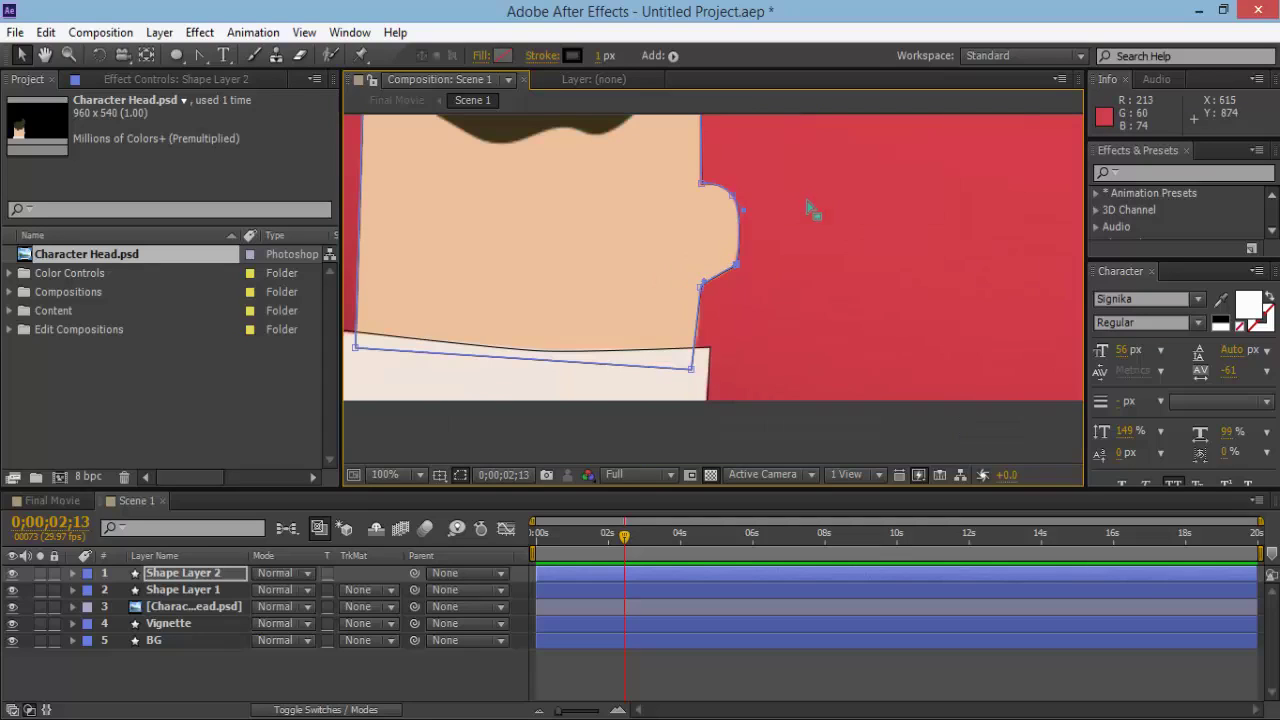
Move the head outline's lower-right vertex slightly up and outward inside the collar so the neck line follows the artwork.
{"action": "key", "text": "period"}
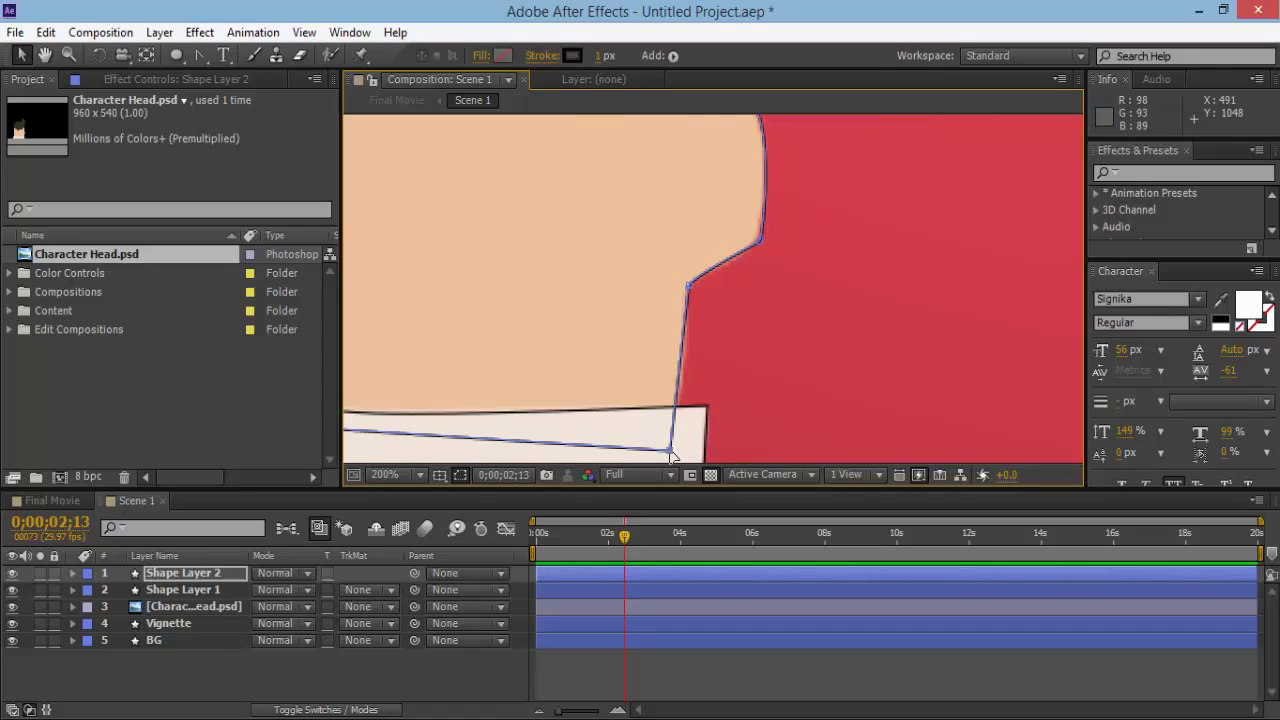
{"action": "left_click_drag", "start_coordinate": [197, 56], "coordinate": [240, 55]}
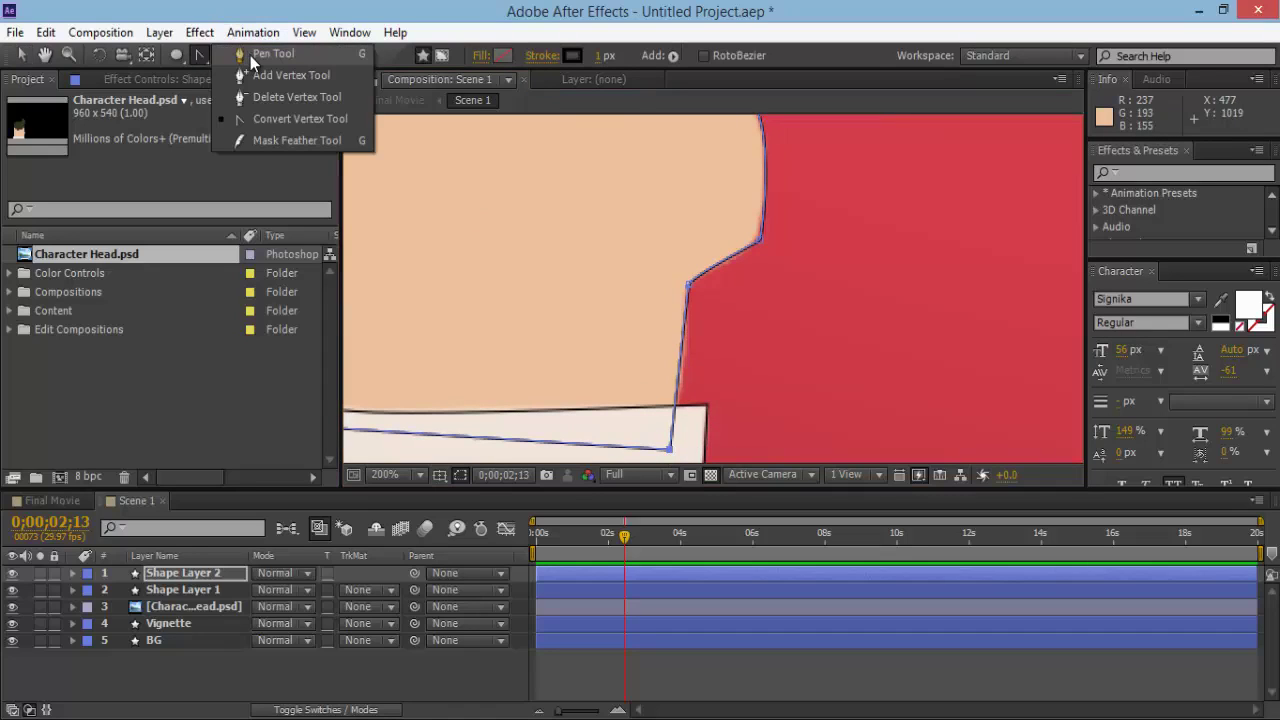
{"action": "left_click", "coordinate": [250, 55]}
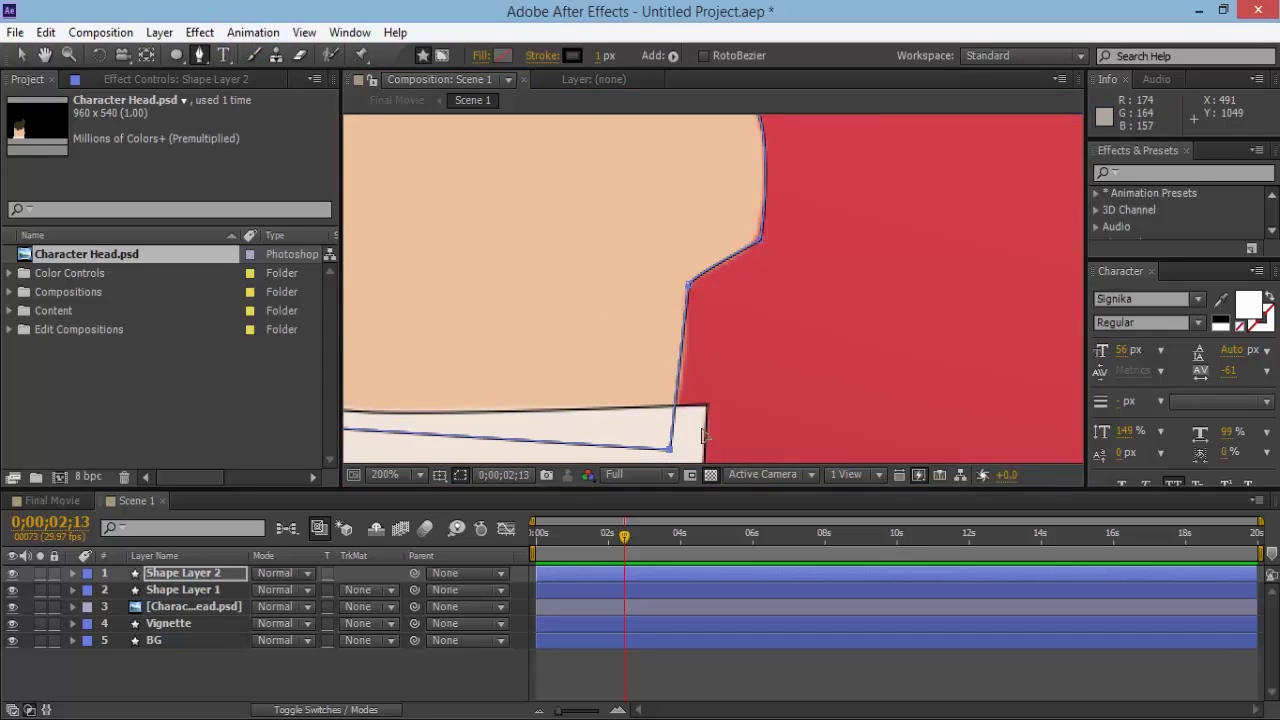
{"action": "mouse_move", "coordinate": [669, 448]}
{"action": "left_mouse_down"}
{"action": "mouse_move", "coordinate": [777, 414]}
{"action": "mouse_move", "coordinate": [686, 371]}
{"action": "mouse_move", "coordinate": [677, 434]}
{"action": "left_mouse_up"}
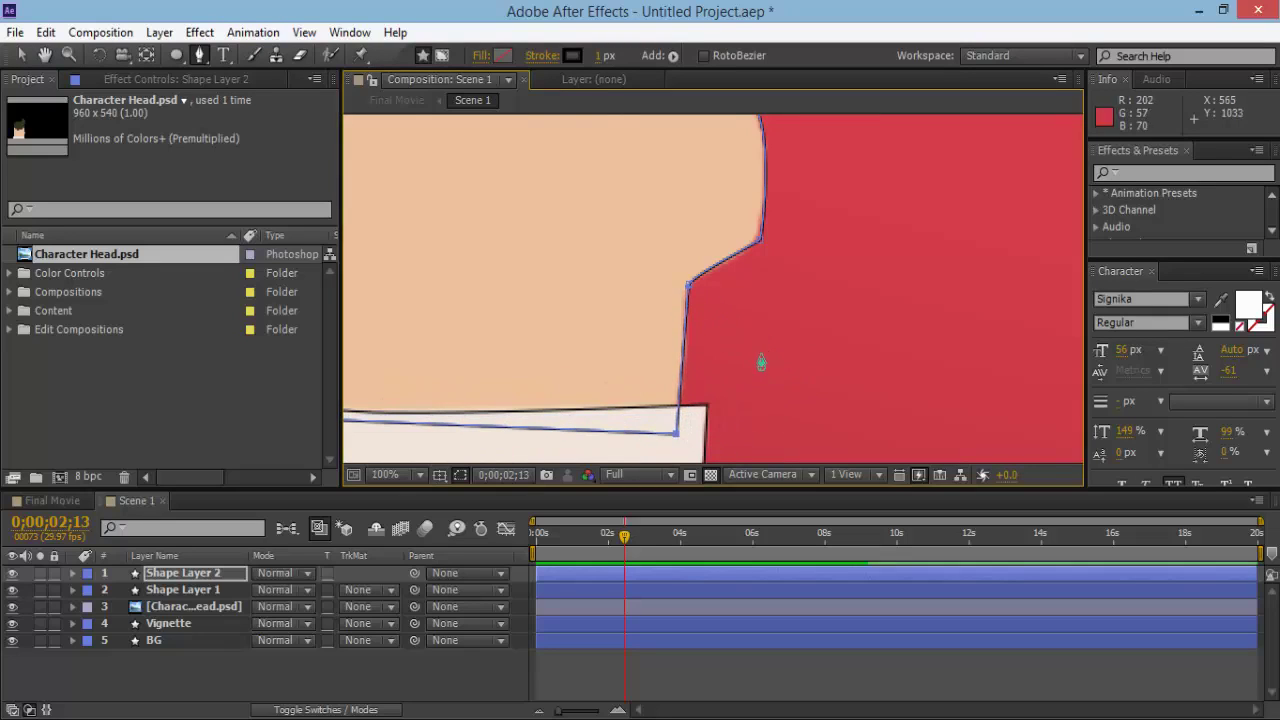
Rename the head outline's shape layer as Head.
{"action": "scroll", "coordinate": [761, 362], "scroll_direction": "down", "scroll_amount": 2}
{"action": "left_click", "coordinate": [218, 572]}
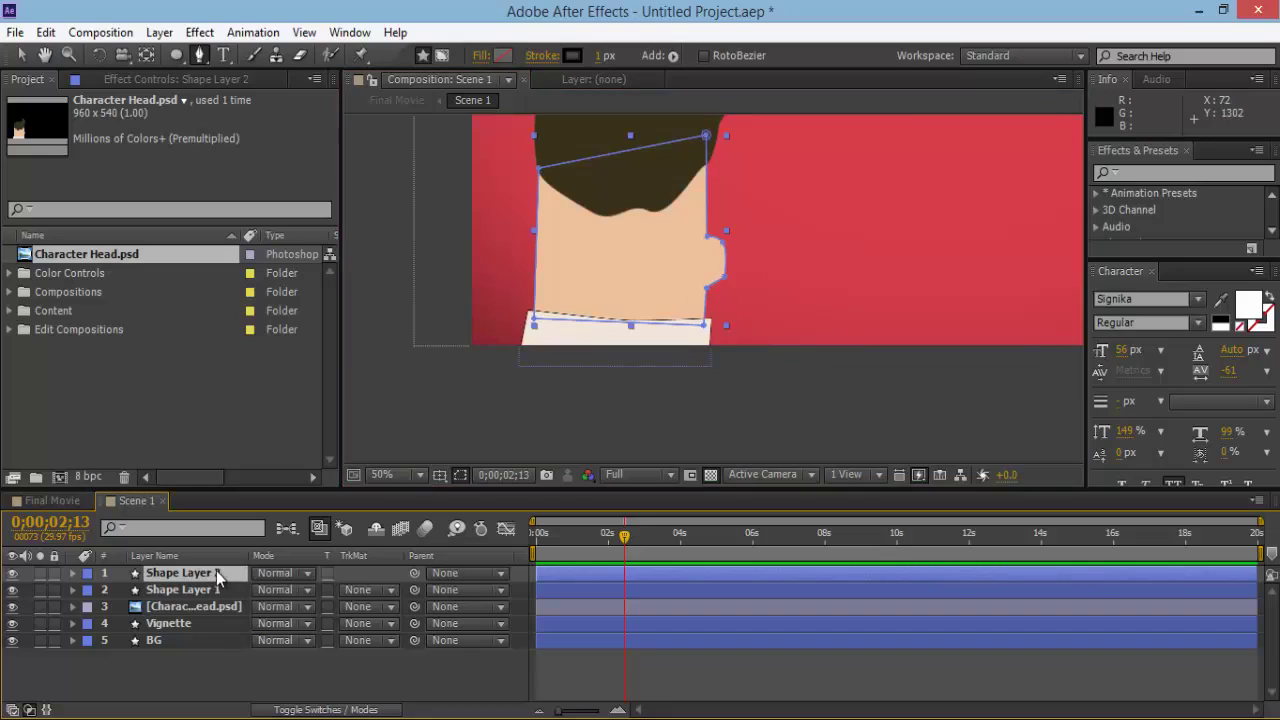
{"action": "key", "text": "Return"}
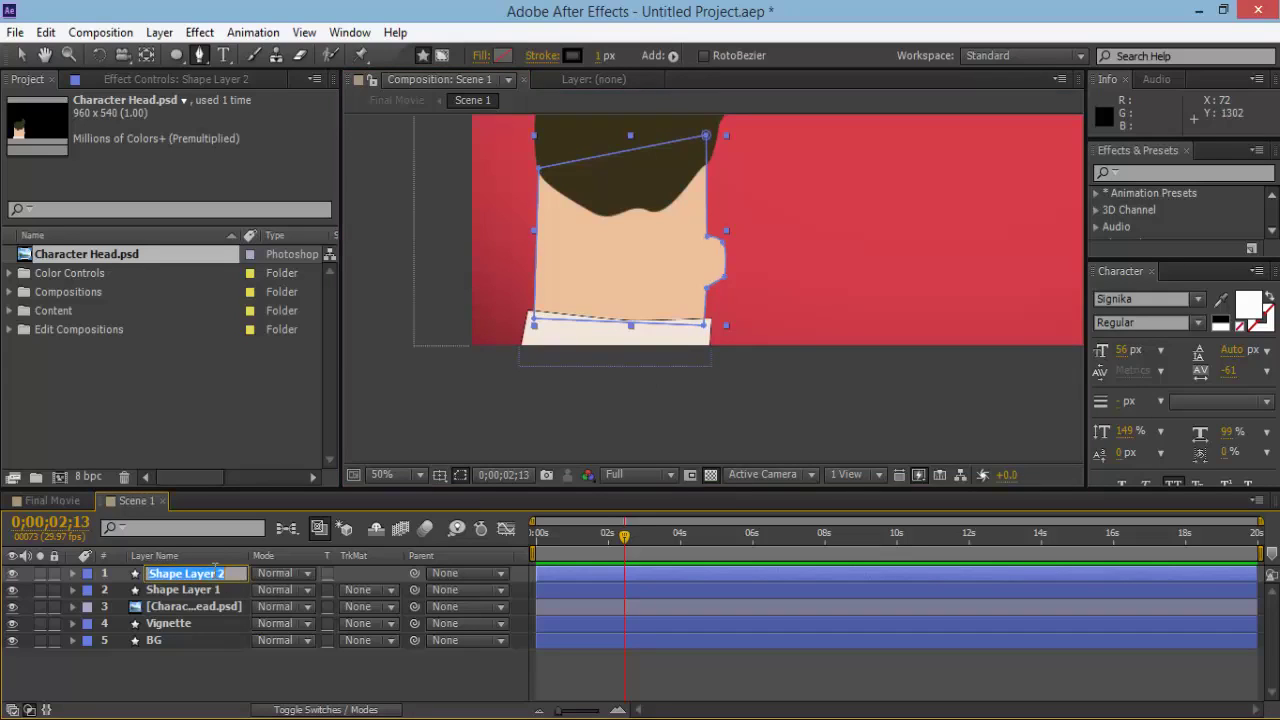
{"action": "type", "text": "Head"}
{"action": "key", "text": "Return"}
Rename the collar outline's shape layer as Collar and return to the Selection tool.
{"action": "left_click", "coordinate": [197, 586]}
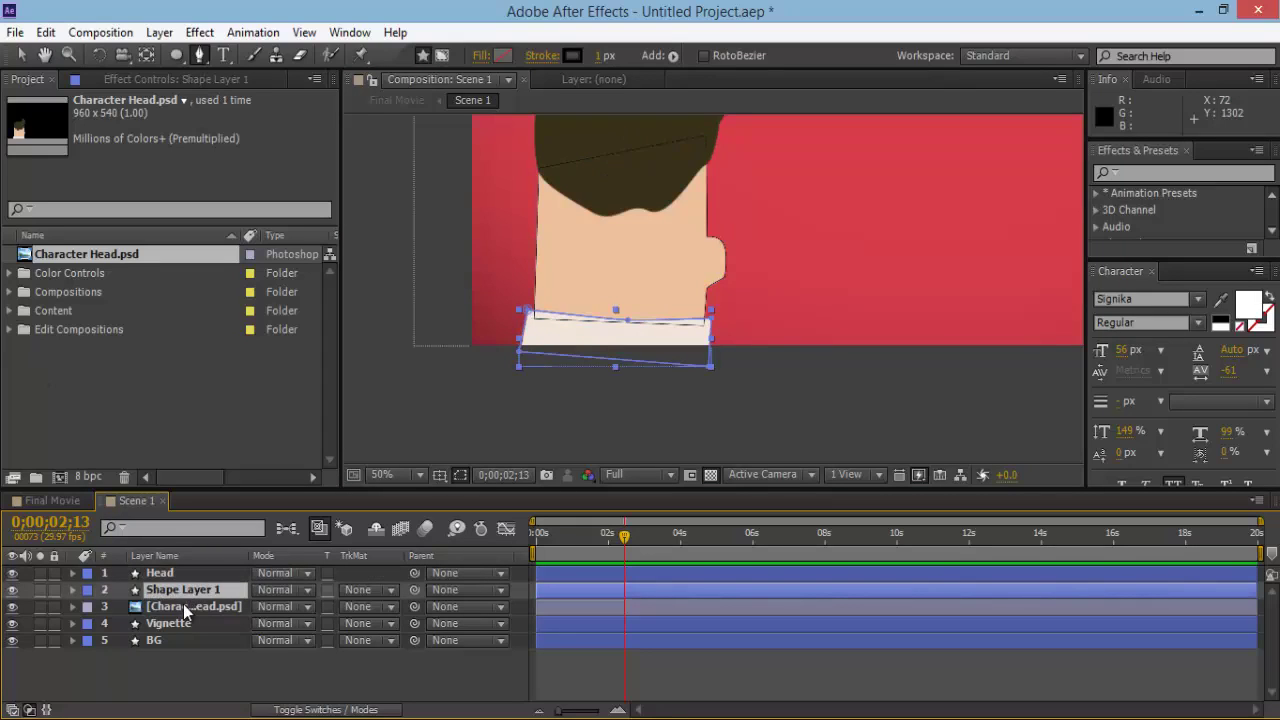
{"action": "key", "text": "Return"}
{"action": "type", "text": "Colla"}
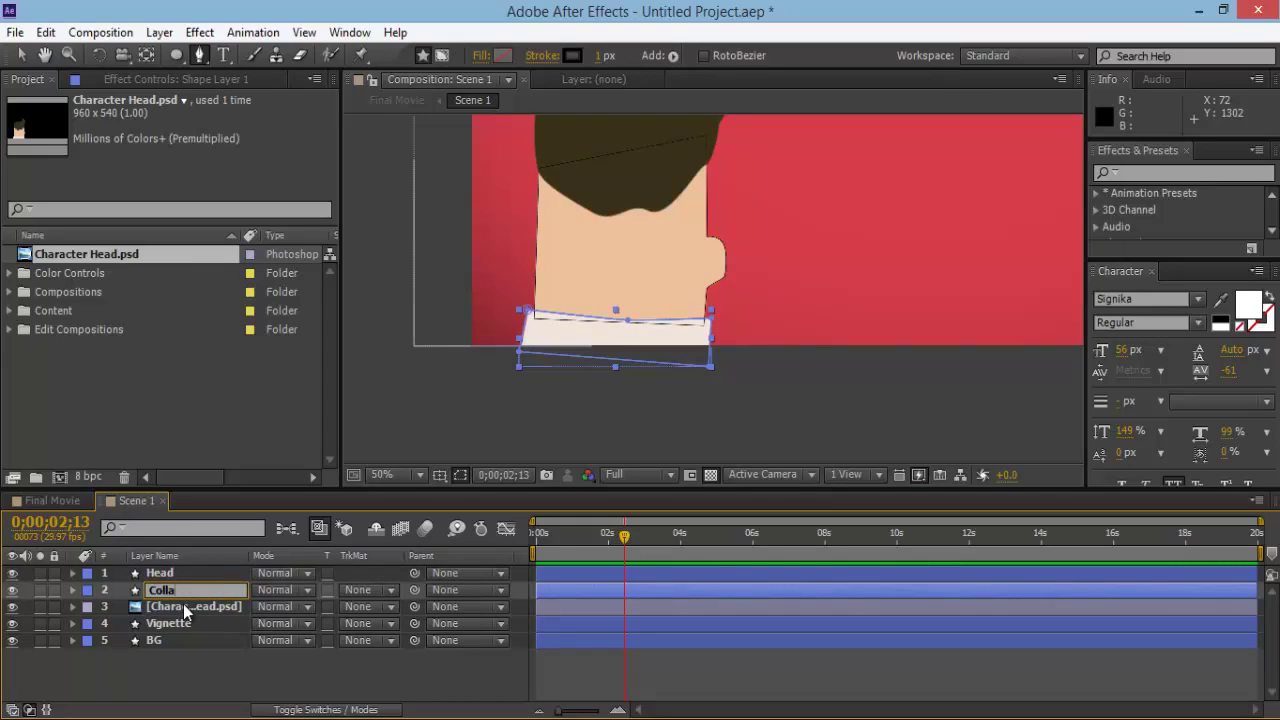
{"action": "type", "text": "r"}
{"action": "key", "text": "Return"}
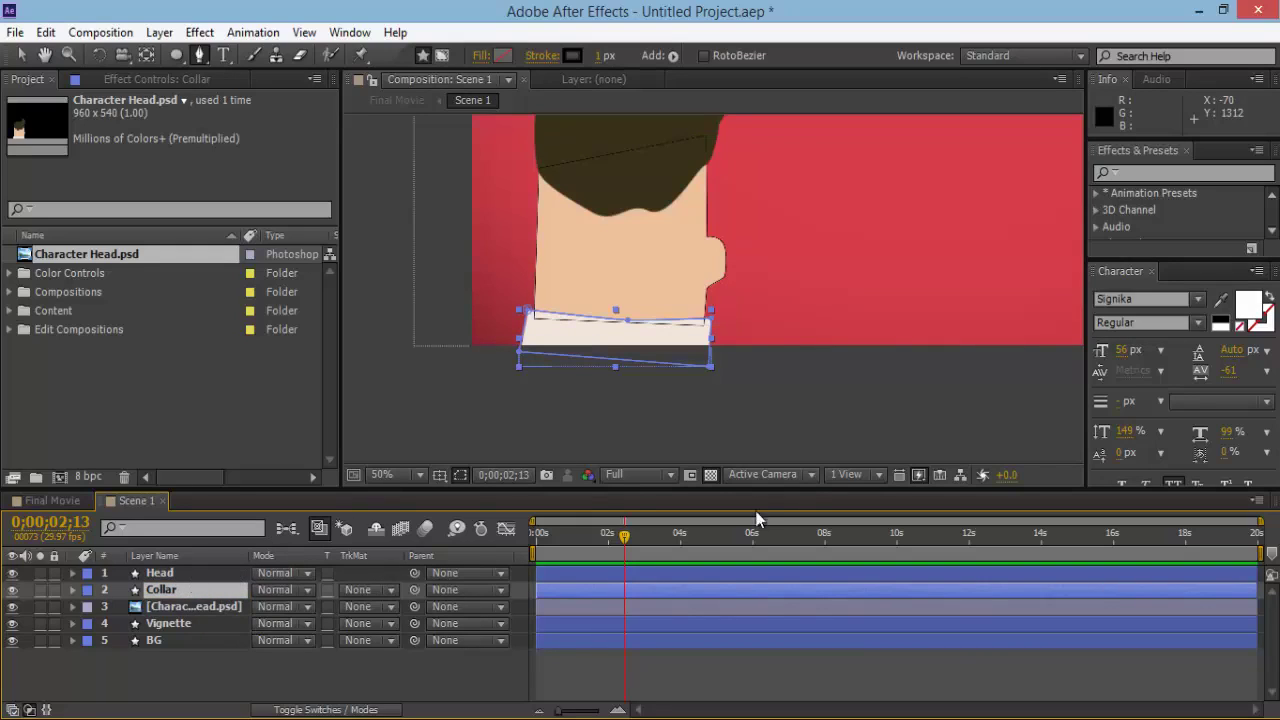
{"action": "key", "text": "v"}
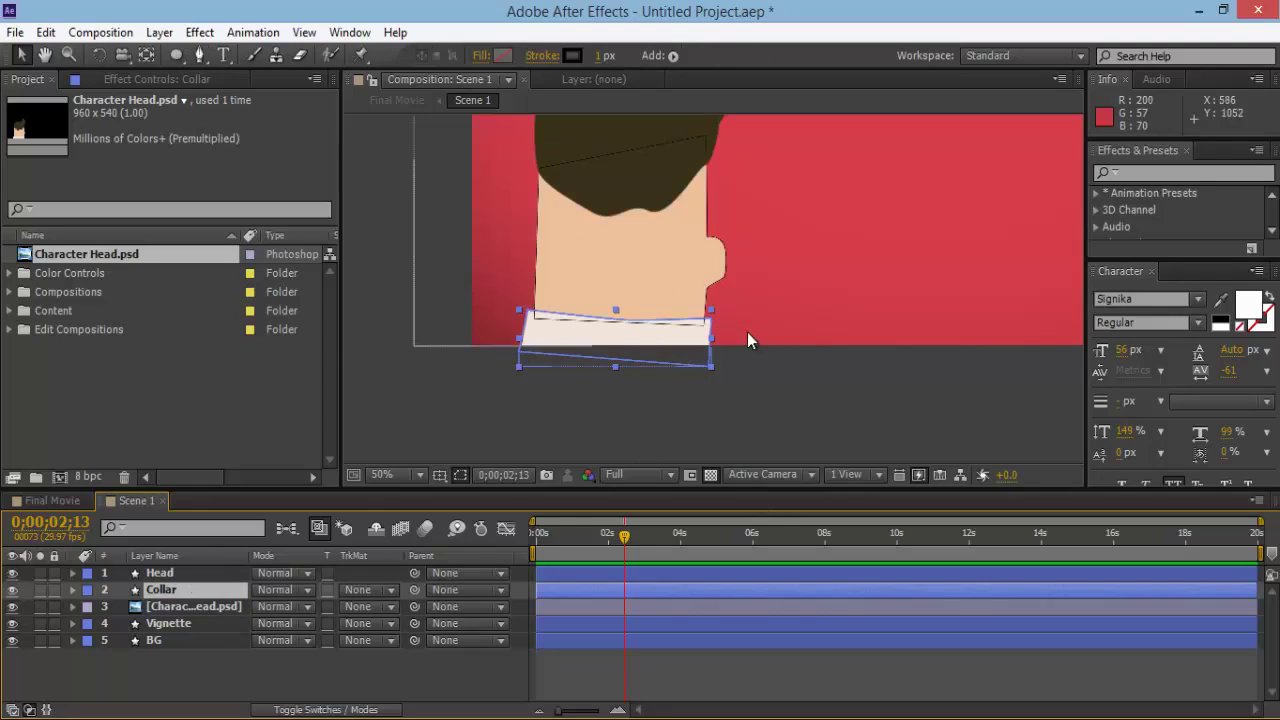
Move the Collar layer above the Head layer in the layer stack and deselect all layers.
{"action": "left_click", "coordinate": [195, 575]}
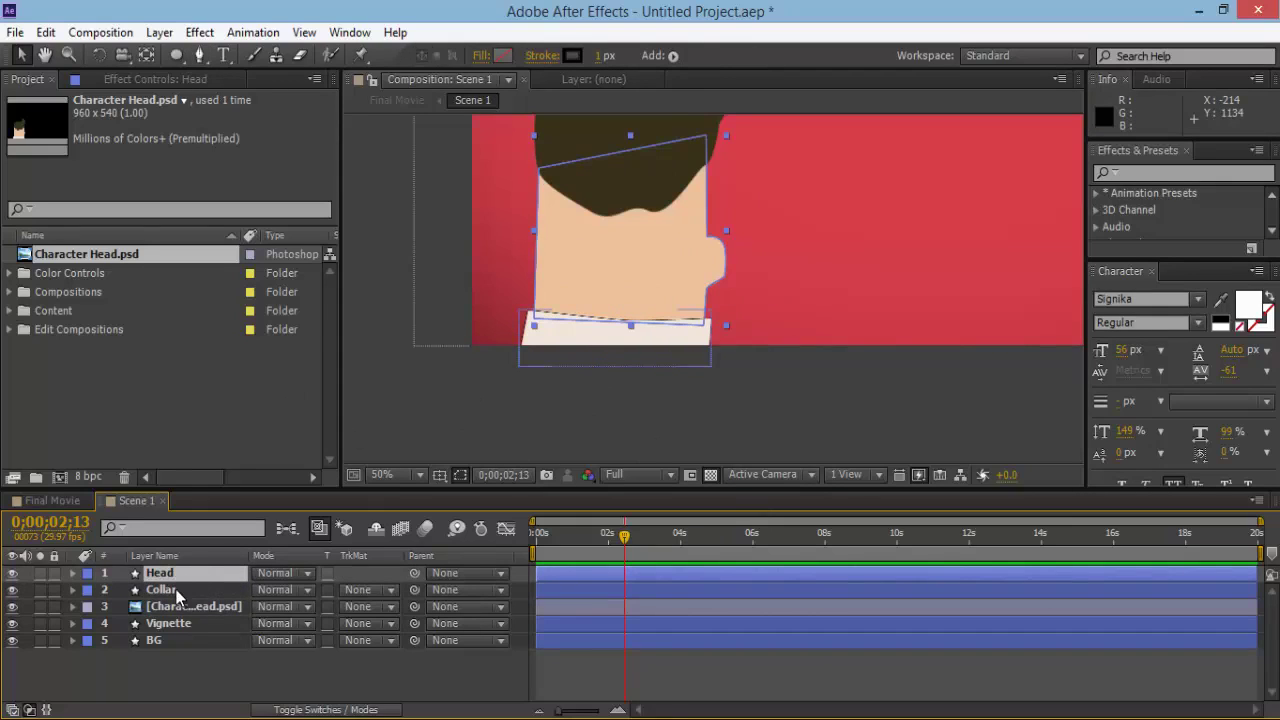
{"action": "key", "text": "period"}
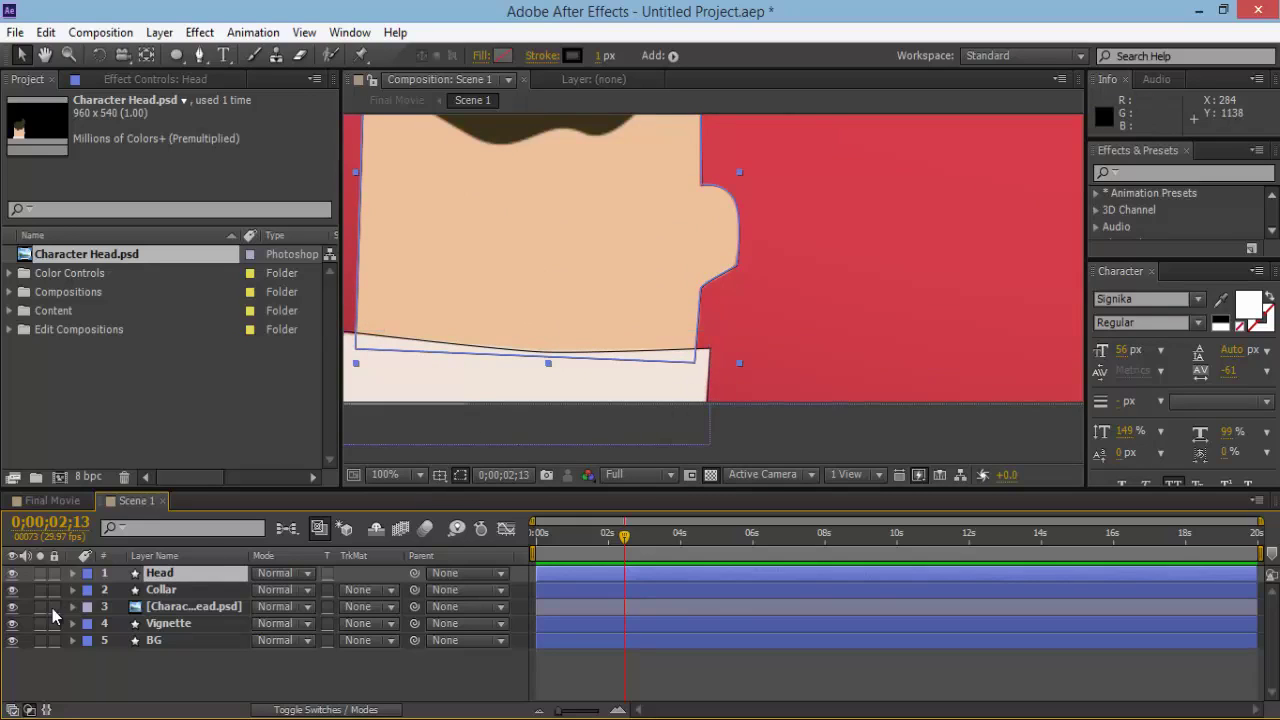
{"action": "mouse_move", "coordinate": [188, 589]}
{"action": "left_mouse_down"}
{"action": "mouse_move", "coordinate": [193, 608]}
{"action": "mouse_move", "coordinate": [190, 568]}
{"action": "left_mouse_up"}
{"action": "left_click", "coordinate": [880, 677]}
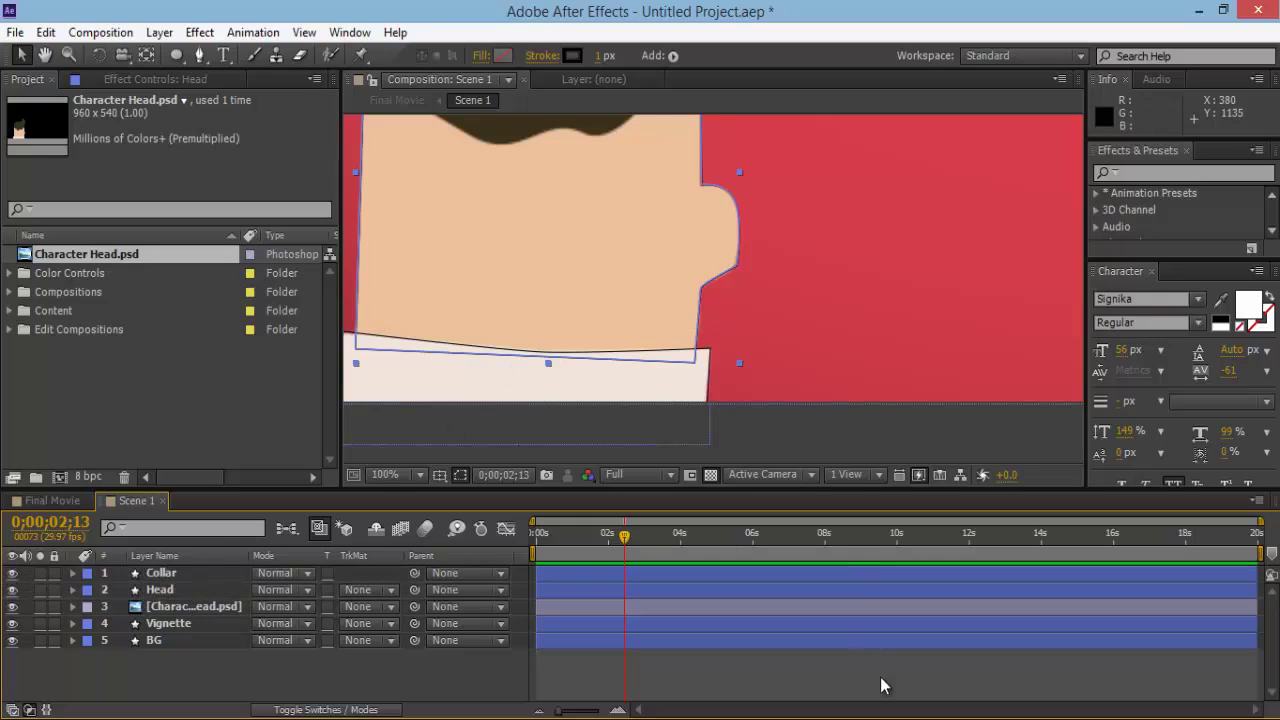
With no layer selected, start a new Pen tool outline for the hair at its lower-left corner, where it meets the face.
{"action": "left_click", "coordinate": [150, 589]}
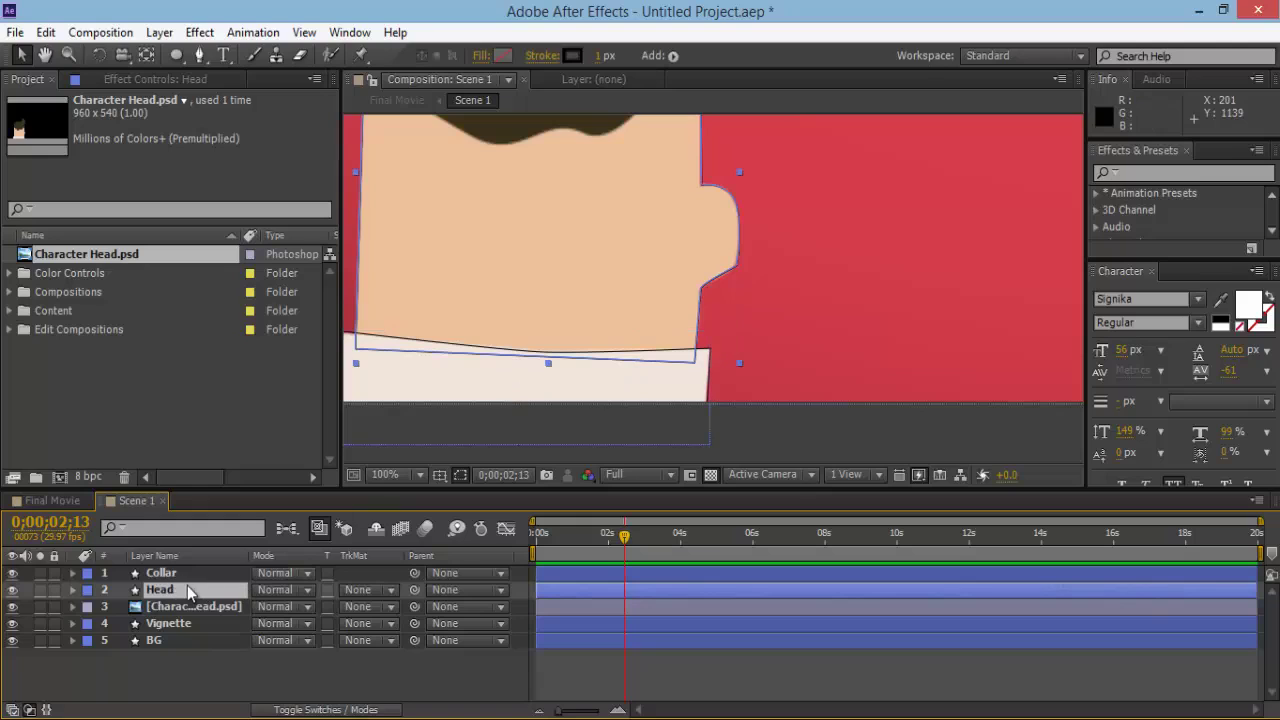
{"action": "key", "text": "comma"}
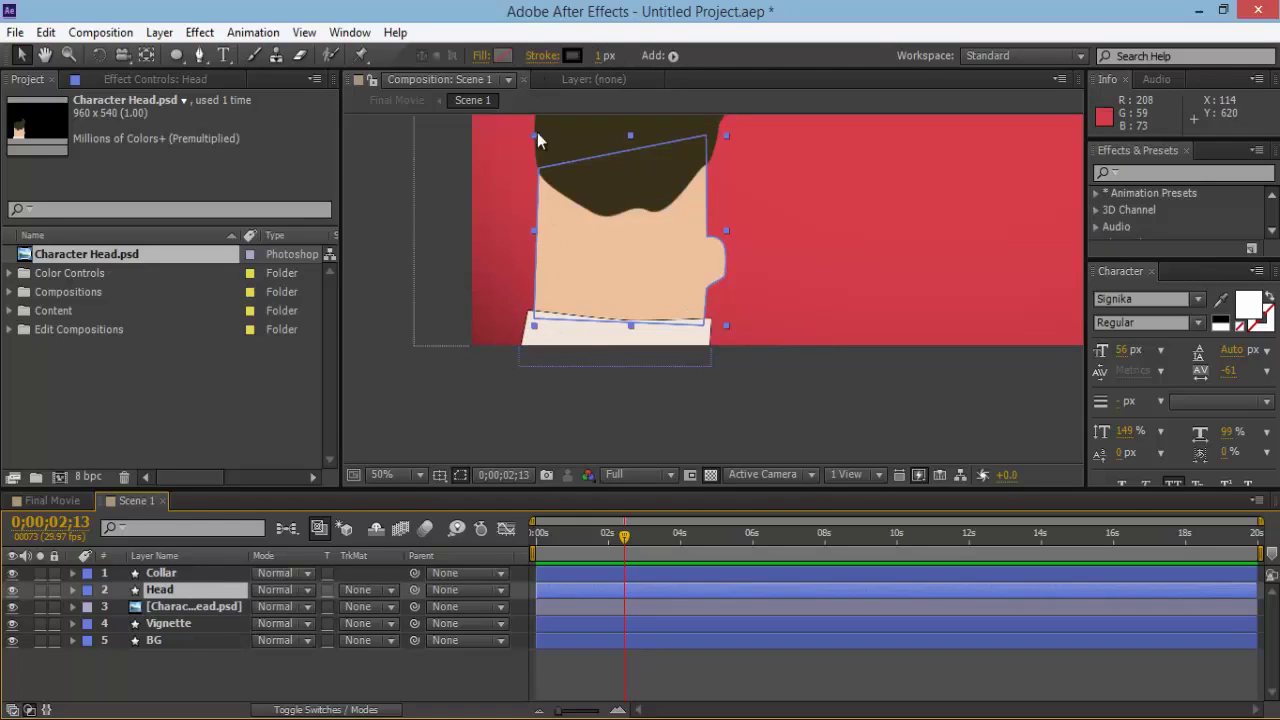
{"action": "key", "text": "h"}
{"action": "left_click_drag", "start_coordinate": [766, 286], "coordinate": [864, 373]}
{"action": "scroll", "coordinate": [700, 358], "scroll_direction": "up", "scroll_amount": 1}
{"action": "scroll", "coordinate": [864, 374], "scroll_direction": "down", "scroll_amount": 2}
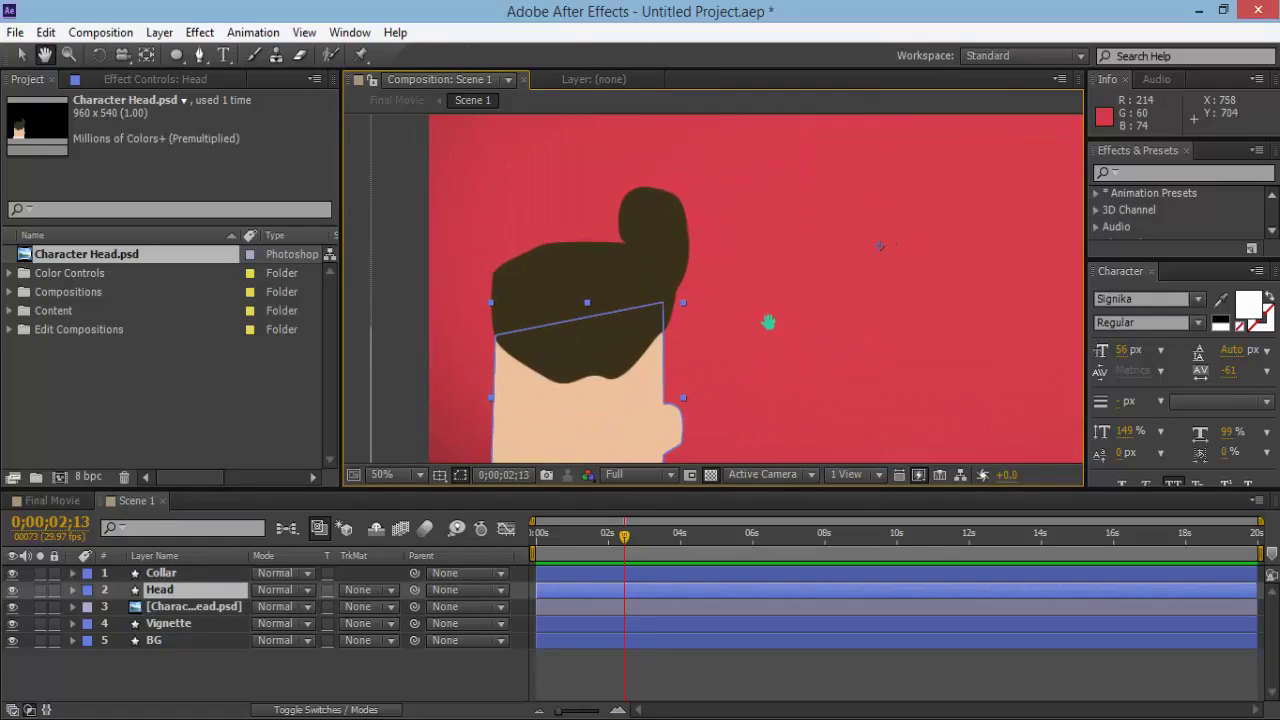
{"action": "left_click", "coordinate": [200, 56]}
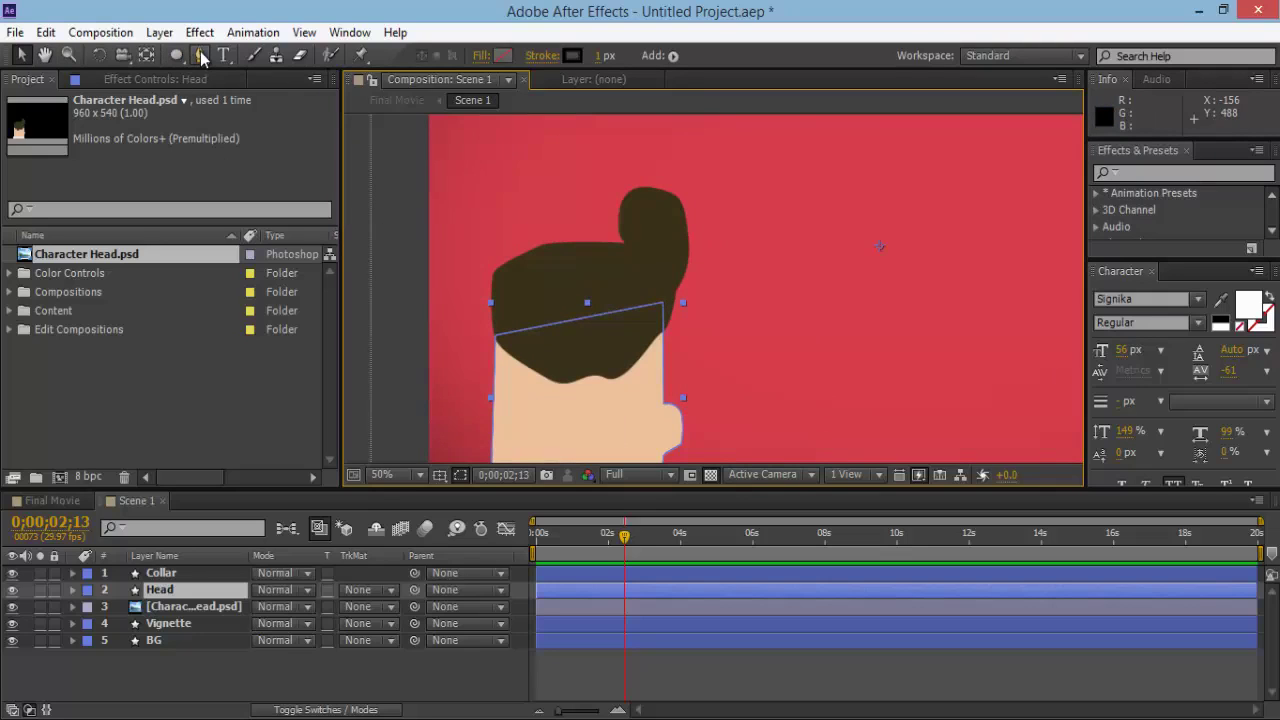
{"action": "scroll", "coordinate": [530, 410], "scroll_direction": "up", "scroll_amount": 2}
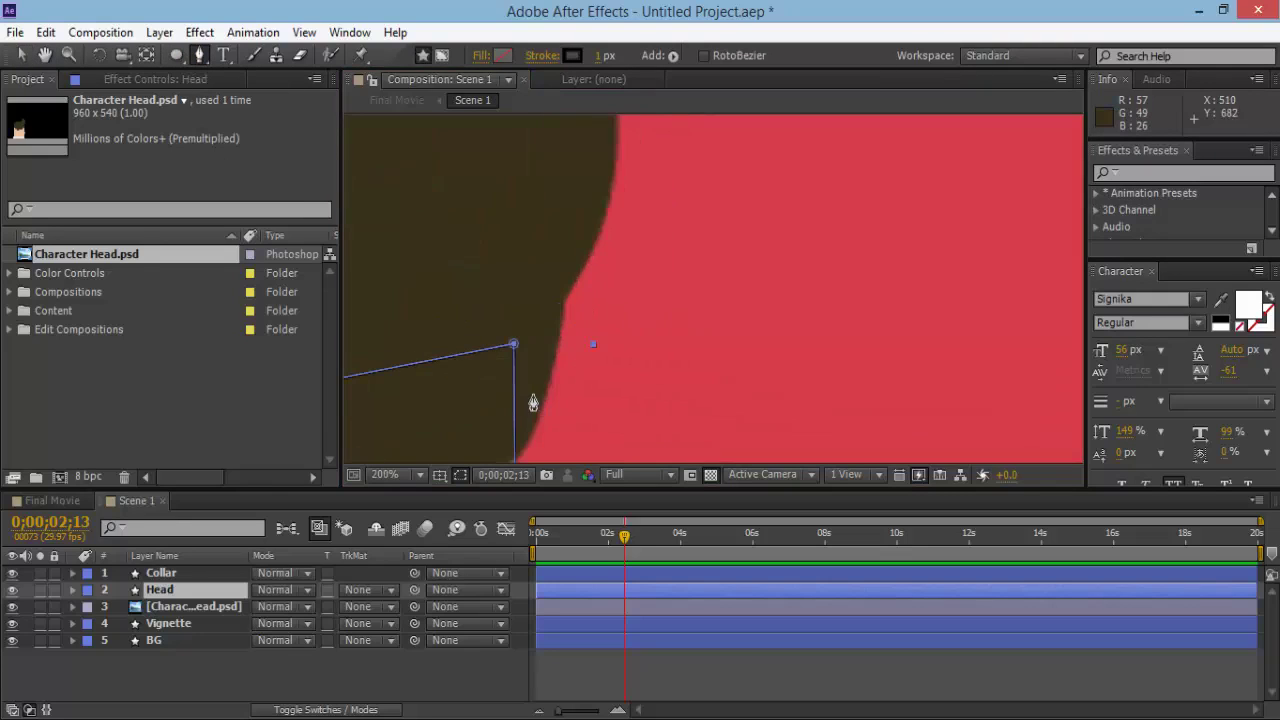
{"action": "scroll", "coordinate": [538, 402], "scroll_direction": "down", "scroll_amount": 2}
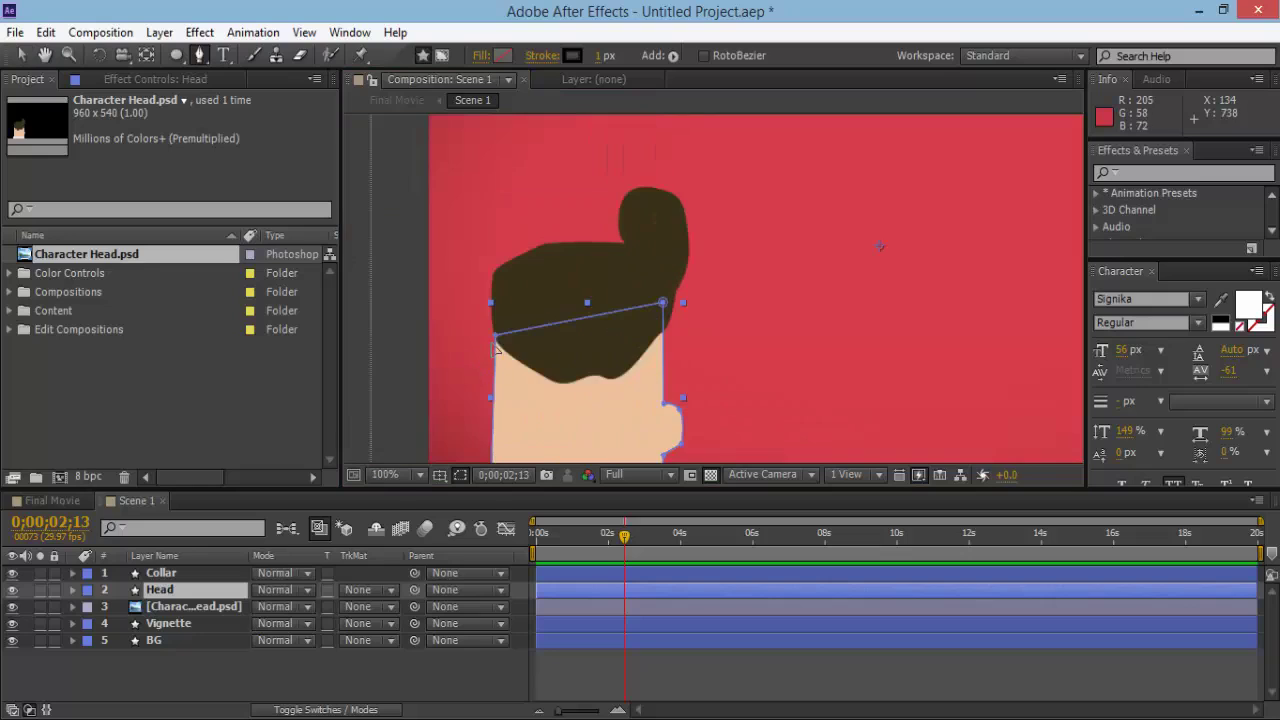
{"action": "scroll", "coordinate": [496, 347], "scroll_direction": "up", "scroll_amount": 2}
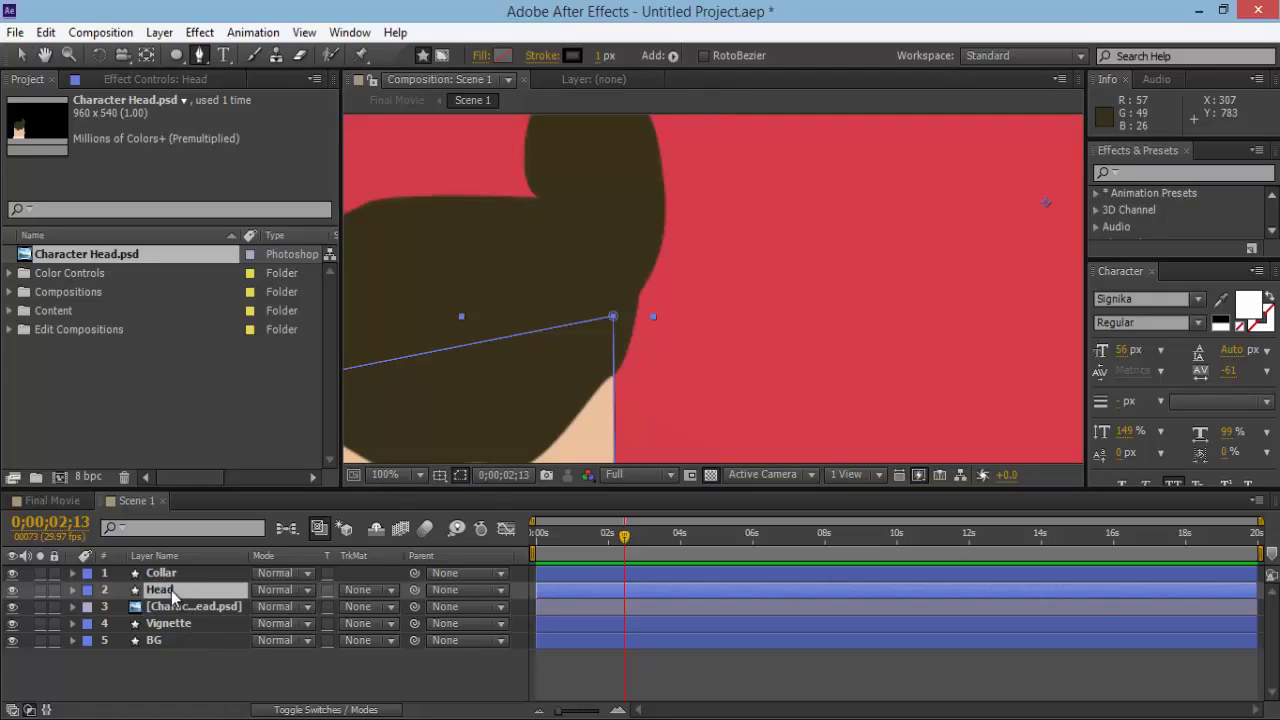
{"action": "left_click", "coordinate": [236, 660]}
{"action": "left_click_drag", "start_coordinate": [469, 363], "coordinate": [697, 320]}
{"action": "left_click", "coordinate": [199, 55]}
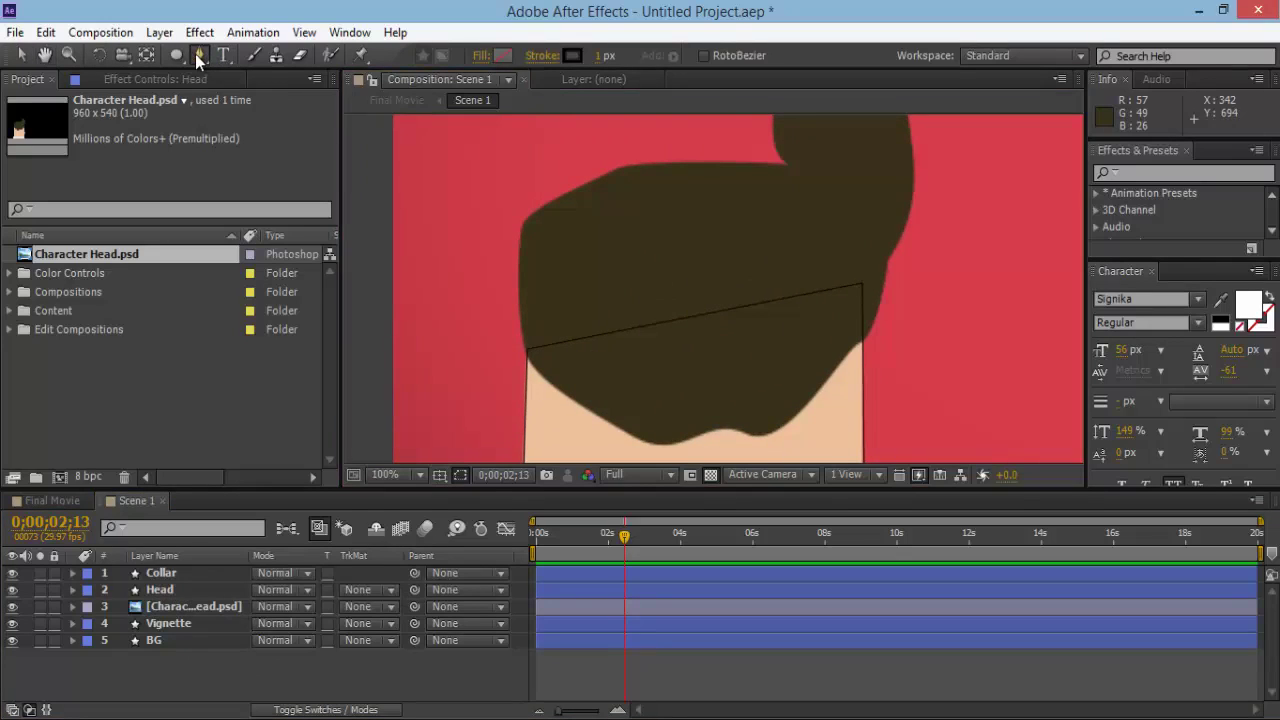
{"action": "left_click", "coordinate": [530, 358]}
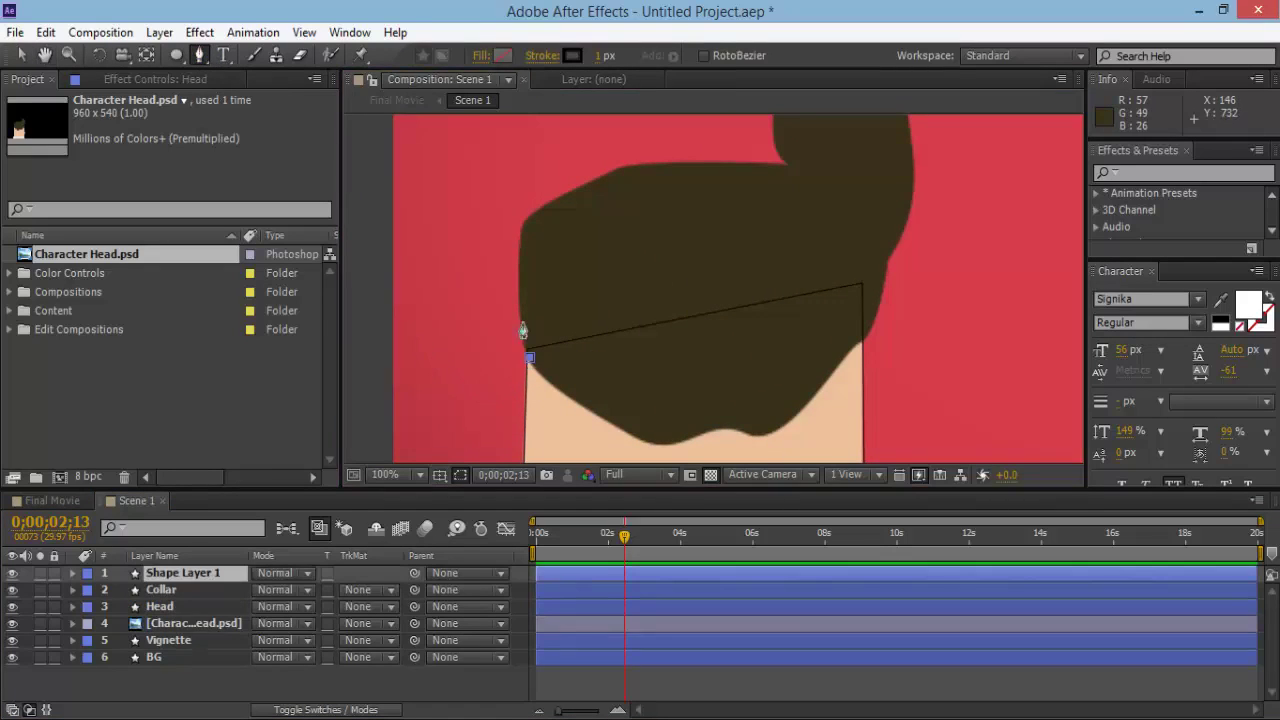
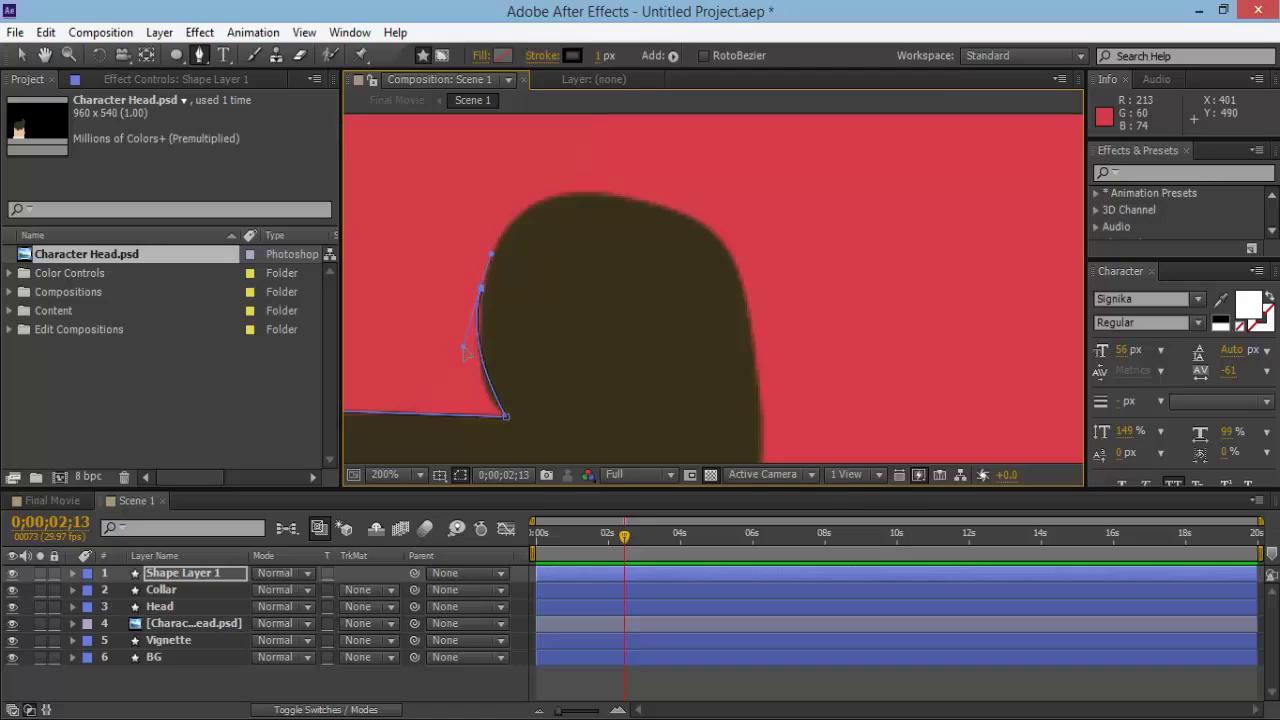
Continue the hair outline with curved points over the top of the quiff and down its outer side.
{"action": "mouse_move", "coordinate": [562, 197]}
{"action": "left_mouse_down"}
{"action": "mouse_move", "coordinate": [625, 180]}
{"action": "mouse_move", "coordinate": [626, 192]}
{"action": "mouse_move", "coordinate": [585, 203]}
{"action": "left_mouse_up"}
{"action": "left_click_drag", "start_coordinate": [733, 247], "coordinate": [761, 287]}
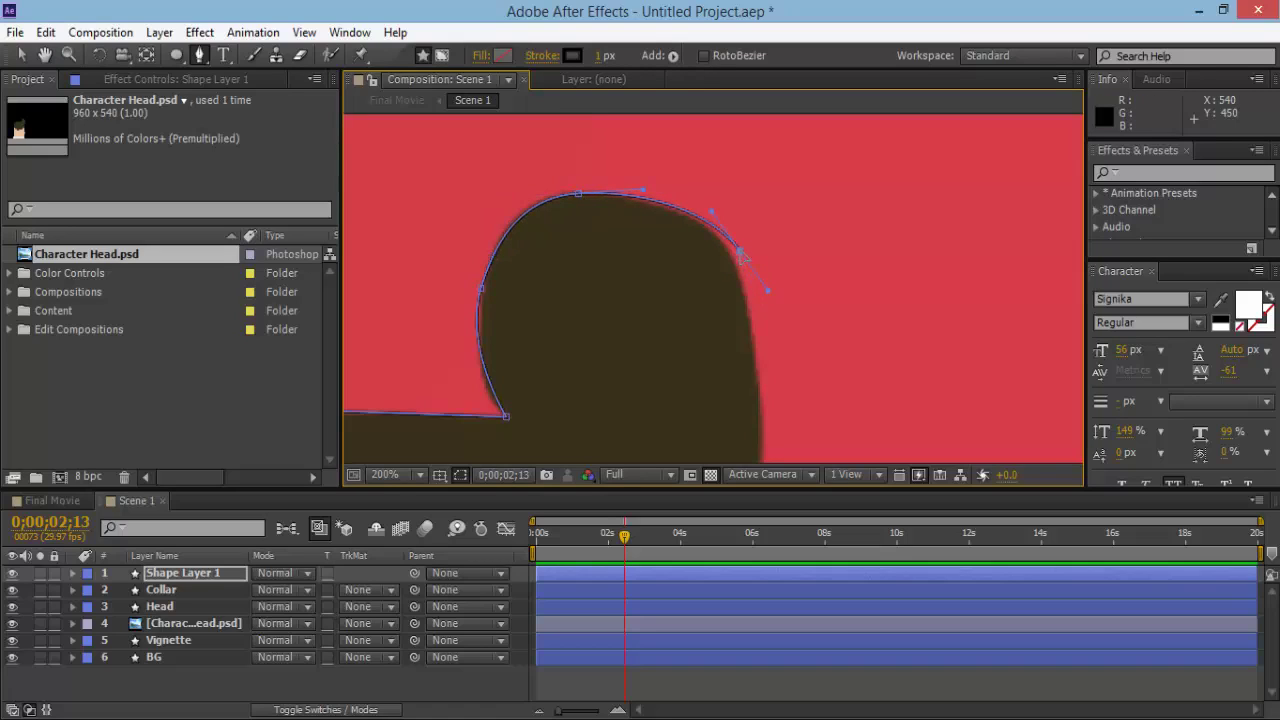
{"action": "key", "text": "comma"}
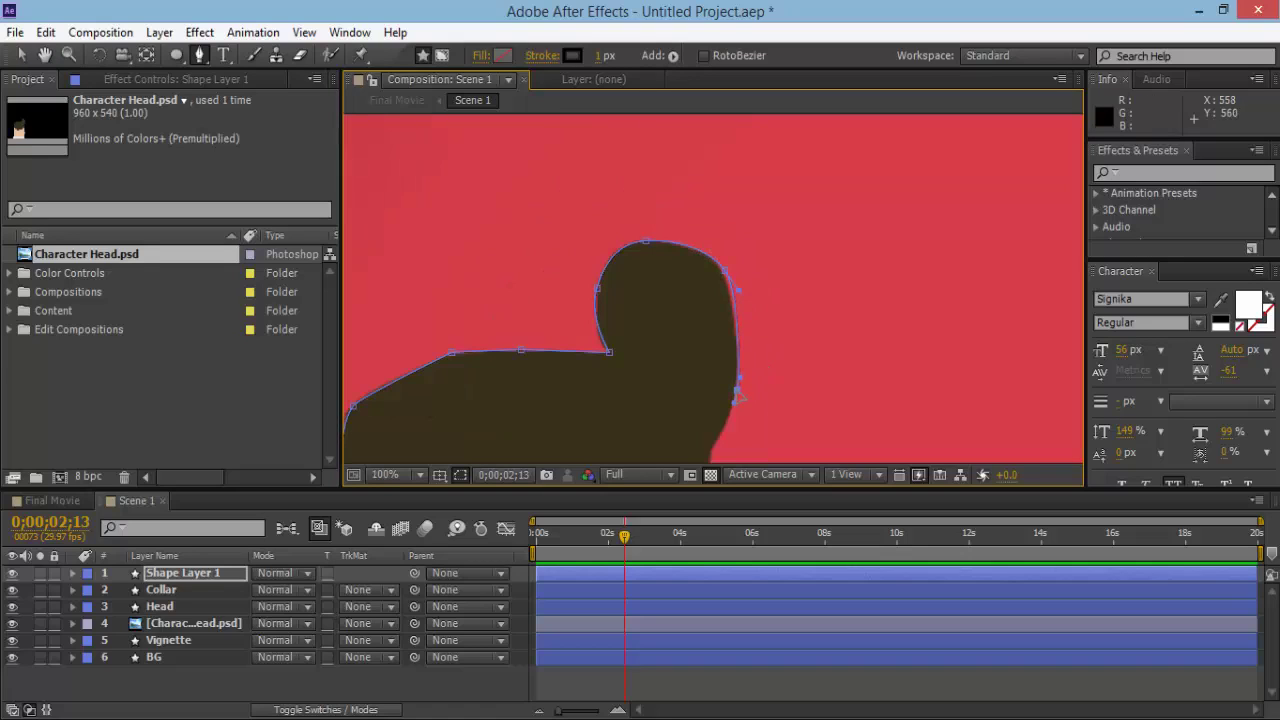
{"action": "key", "text": "comma"}
{"action": "left_click_drag", "start_coordinate": [737, 413], "coordinate": [697, 451]}
Extend the hair outline down the front edge to the point where the hair meets the forehead.
{"action": "scroll", "coordinate": [686, 329], "scroll_direction": "up", "scroll_amount": 1}
{"action": "scroll", "coordinate": [657, 363], "scroll_direction": "up", "scroll_amount": 1}
{"action": "left_click_drag", "start_coordinate": [679, 334], "coordinate": [877, 223]}
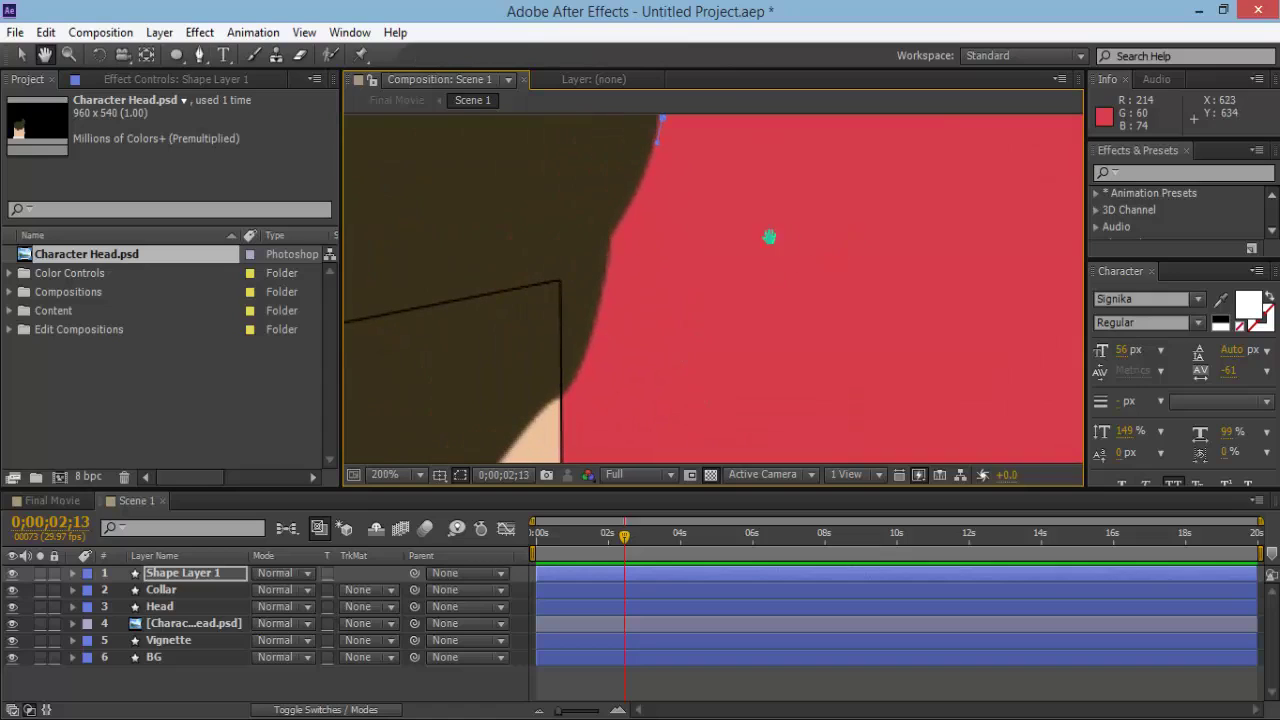
{"action": "left_click_drag", "start_coordinate": [617, 232], "coordinate": [606, 243]}
{"action": "mouse_move", "coordinate": [569, 398]}
{"action": "left_mouse_down"}
{"action": "mouse_move", "coordinate": [563, 411]}
{"action": "mouse_move", "coordinate": [547, 397]}
{"action": "left_mouse_up"}
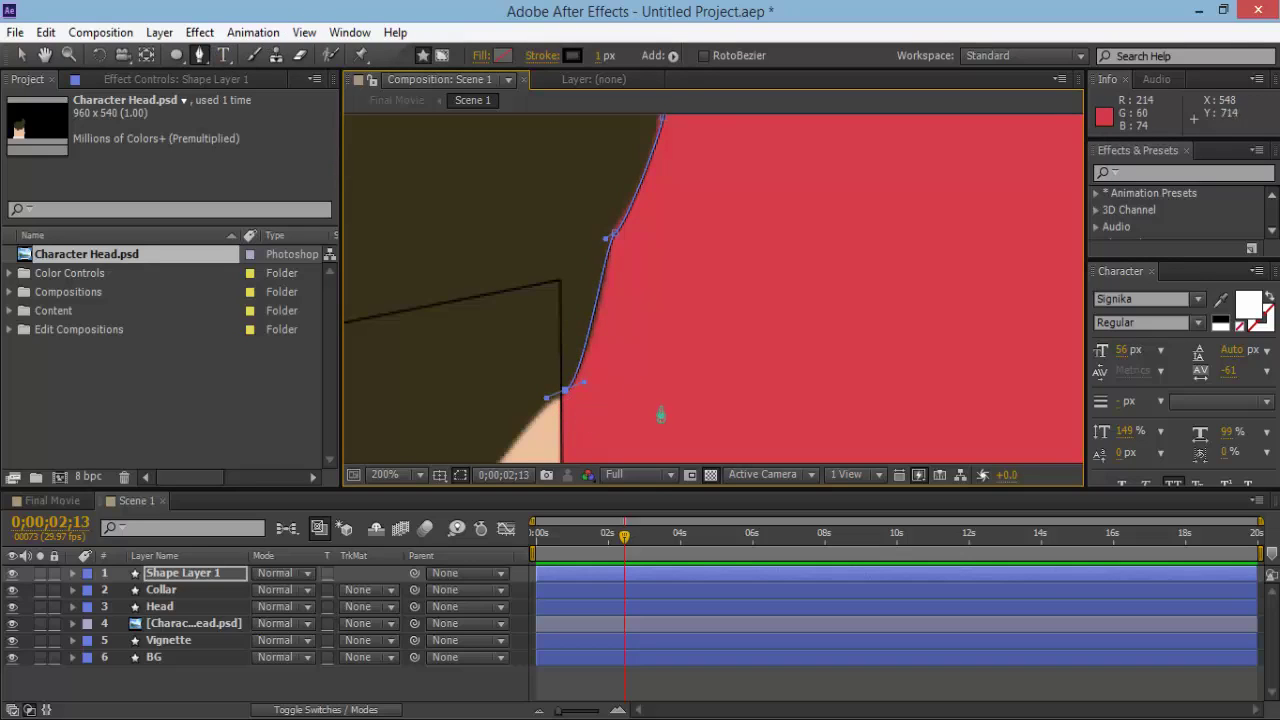
Trace the wavy lower hairline across the face and close the hair outline at its starting corner.
{"action": "key", "text": "h"}
{"action": "left_click_drag", "start_coordinate": [654, 404], "coordinate": [1017, 200]}
{"action": "key", "text": "g"}
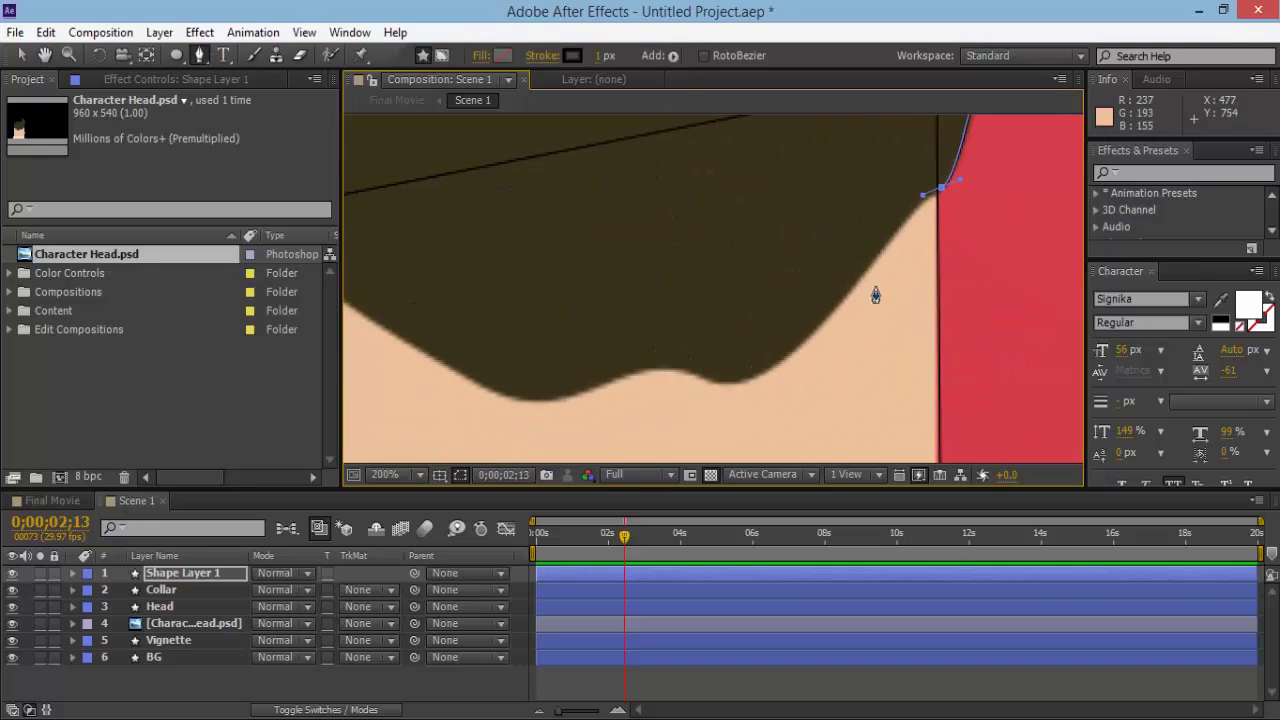
{"action": "left_click_drag", "start_coordinate": [821, 323], "coordinate": [801, 340]}
{"action": "left_click", "coordinate": [724, 389]}
{"action": "mouse_move", "coordinate": [724, 392]}
{"action": "left_mouse_down"}
{"action": "mouse_move", "coordinate": [709, 389]}
{"action": "mouse_move", "coordinate": [730, 392]}
{"action": "left_mouse_up"}
{"action": "left_click", "coordinate": [664, 367]}
{"action": "left_click_drag", "start_coordinate": [568, 396], "coordinate": [511, 410]}
{"action": "mouse_move", "coordinate": [446, 373]}
{"action": "left_mouse_down"}
{"action": "mouse_move", "coordinate": [423, 362]}
{"action": "mouse_move", "coordinate": [447, 365]}
{"action": "left_mouse_up"}
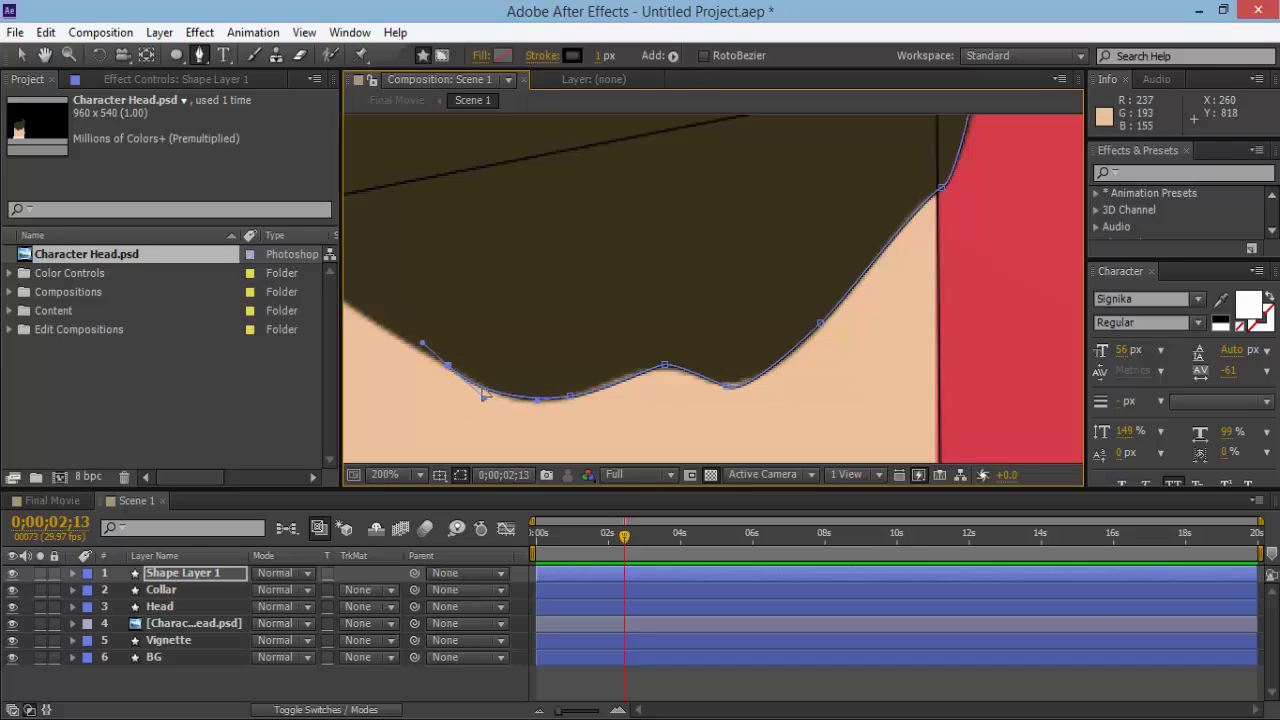
{"action": "key", "text": "comma"}
{"action": "left_click", "coordinate": [491, 258]}
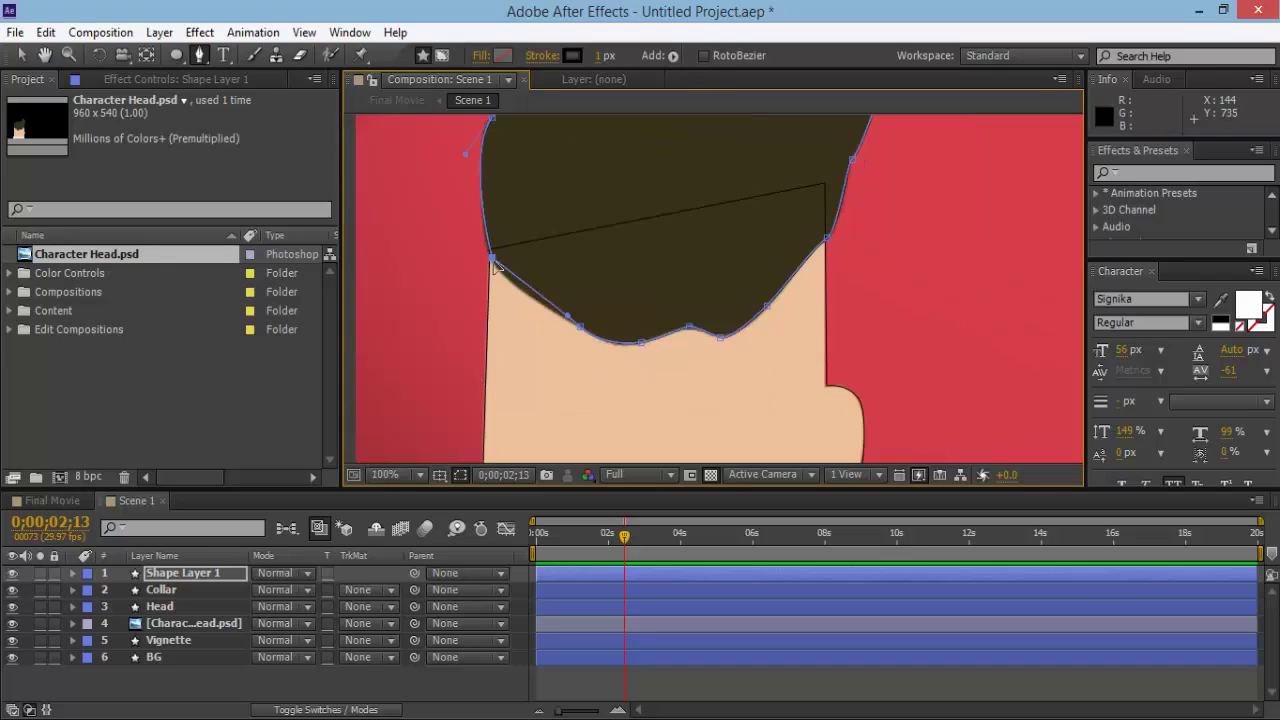
Convert the closing corner point of the hair outline to a curve so the lower back hairline follows the artwork.
{"action": "key", "text": "period"}
{"action": "left_click_drag", "start_coordinate": [520, 311], "coordinate": [745, 356]}
{"action": "key", "text": "v"}
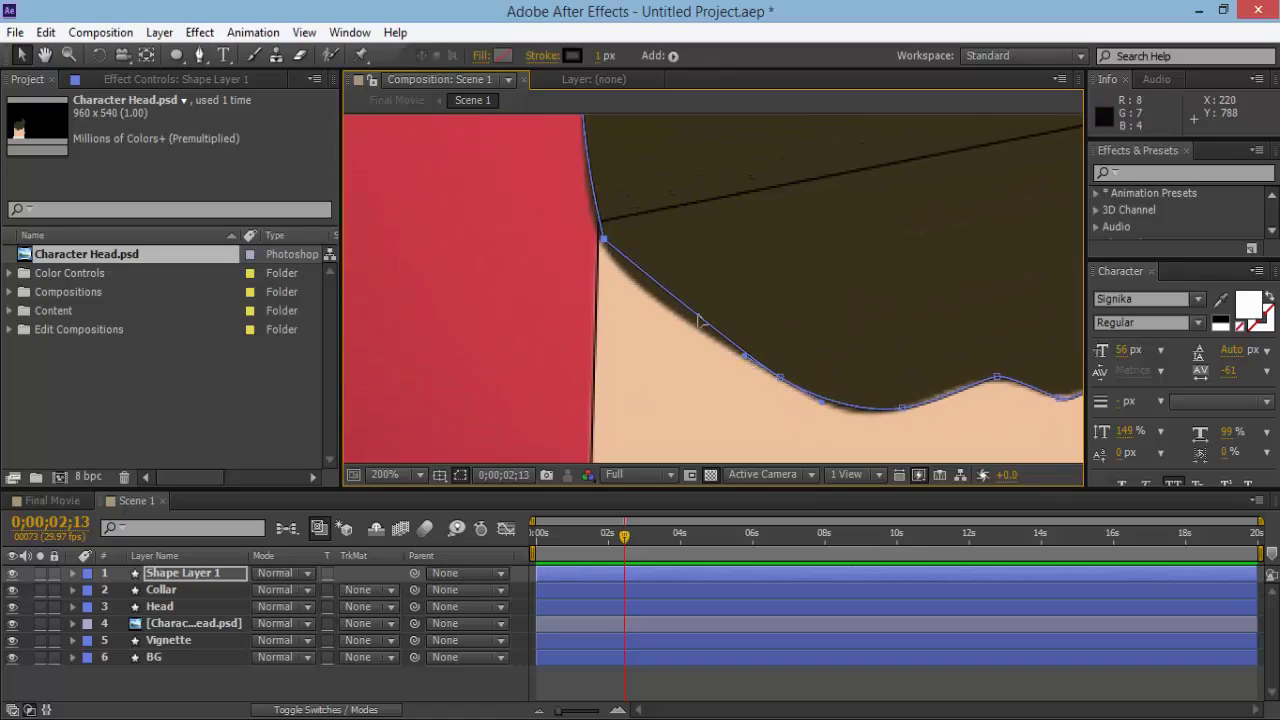
{"action": "left_click_drag", "start_coordinate": [199, 55], "coordinate": [297, 118]}
{"action": "left_click_drag", "start_coordinate": [604, 241], "coordinate": [620, 285]}
{"action": "scroll", "coordinate": [620, 284], "scroll_direction": "down", "scroll_amount": 4}
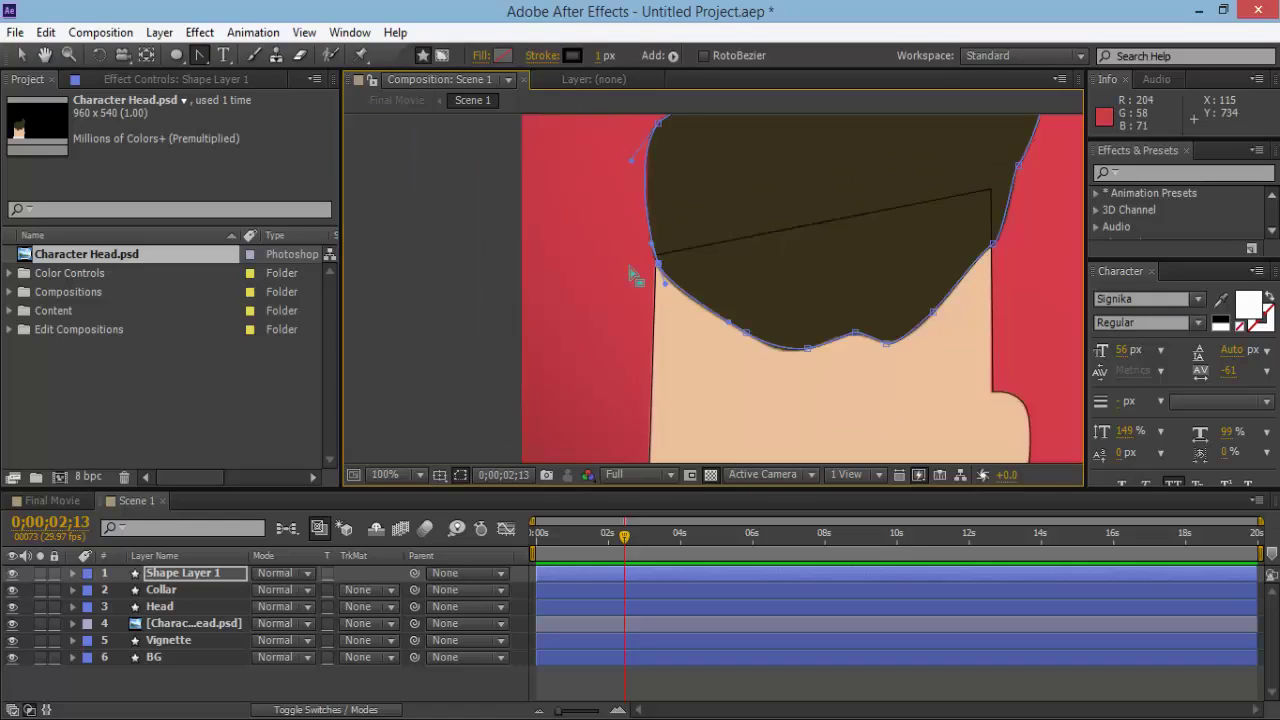
Return to the Selection tool and rename the hair outline's shape layer as Hair.
{"action": "key", "text": "v"}
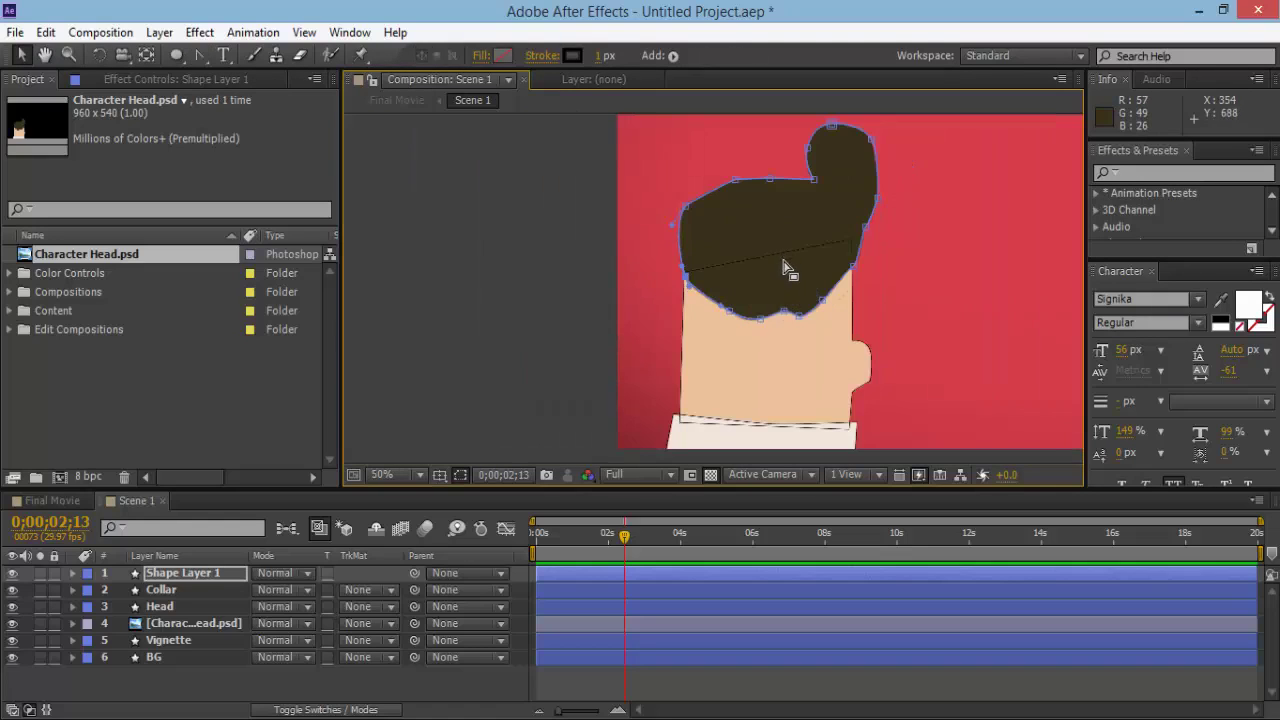
{"action": "left_click", "coordinate": [246, 684]}
{"action": "left_click", "coordinate": [205, 576]}
{"action": "key", "text": "Return"}
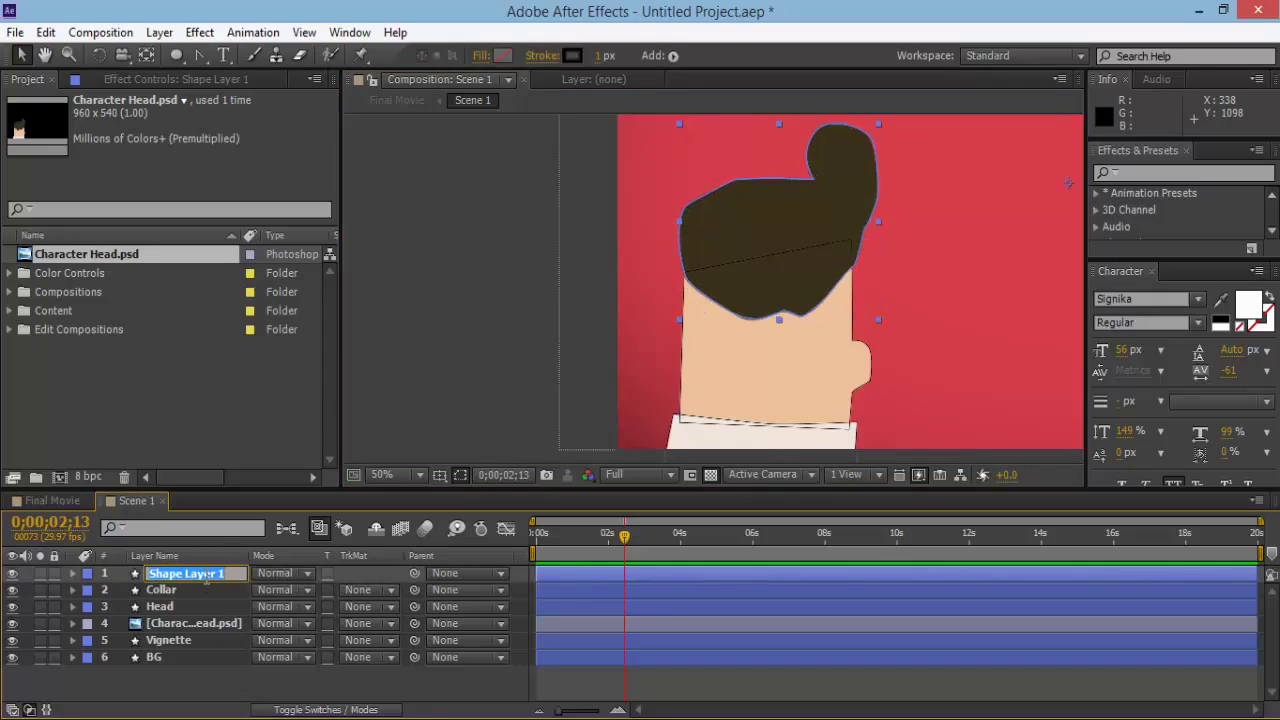
{"action": "type", "text": "Ha"}
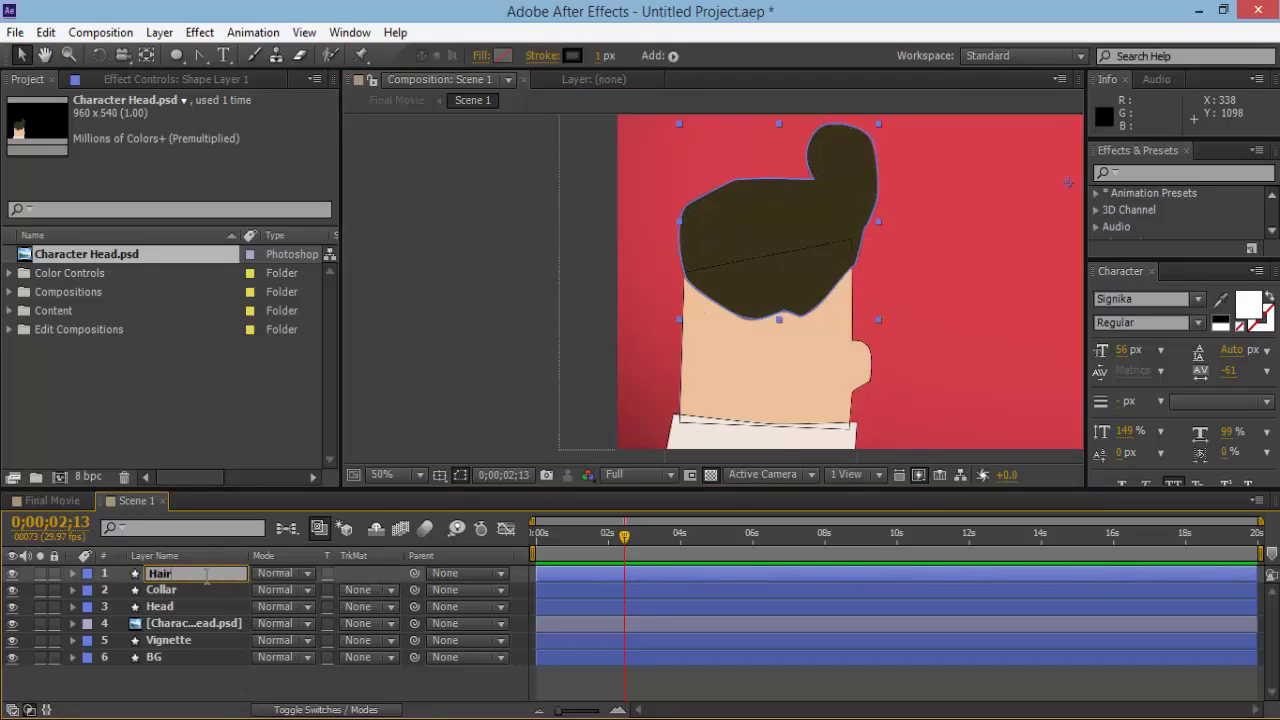
{"action": "type", "text": "ir"}
{"action": "key", "text": "Return"}
Set the stroke width of the Head, Collar and Hair layers to 0 px together and deselect them.
{"action": "left_click", "coordinate": [189, 606]}
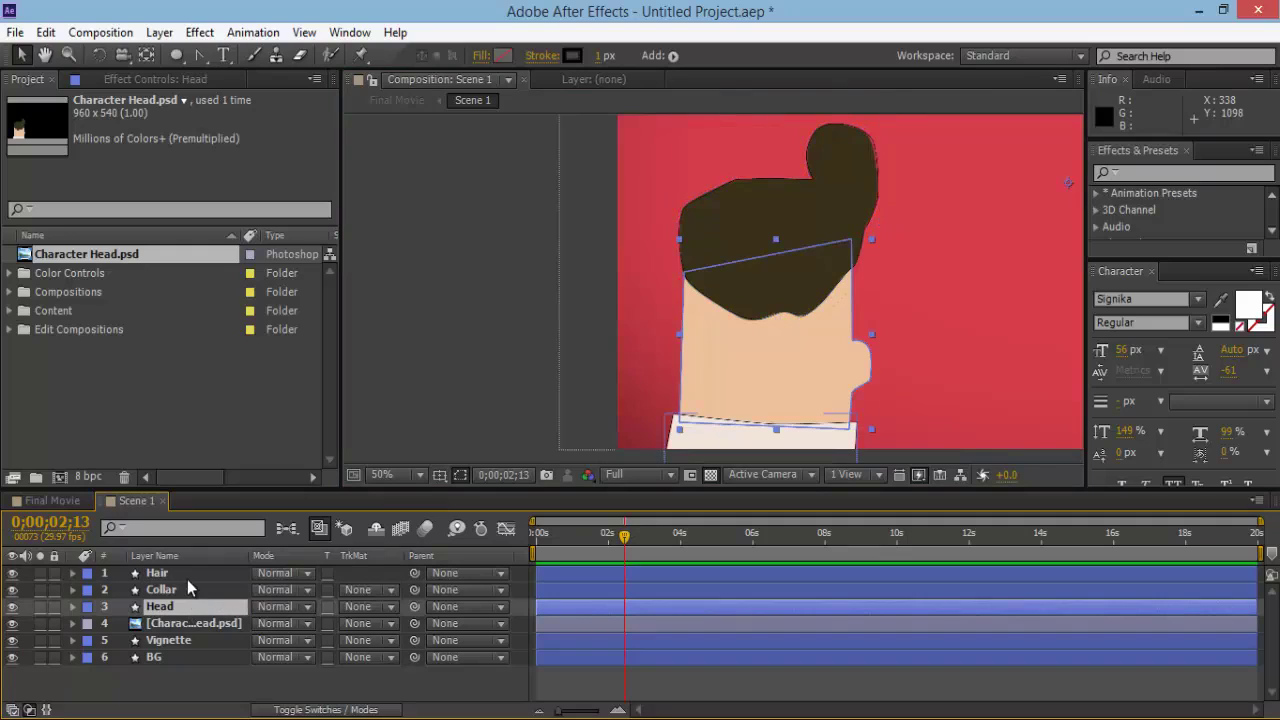
{"action": "left_click", "coordinate": [187, 579], "text": "shift"}
{"action": "left_click", "coordinate": [607, 55]}
{"action": "type", "text": "0"}
{"action": "key", "text": "Return"}
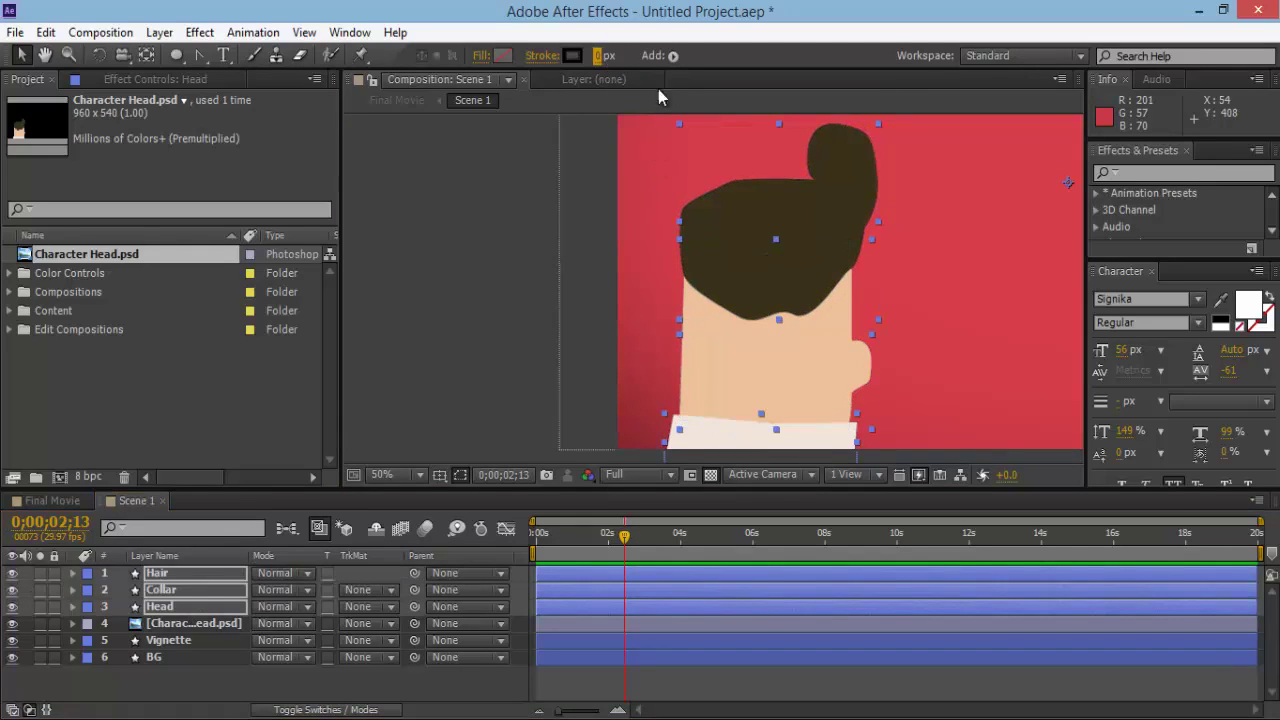
{"action": "left_click", "coordinate": [807, 678]}
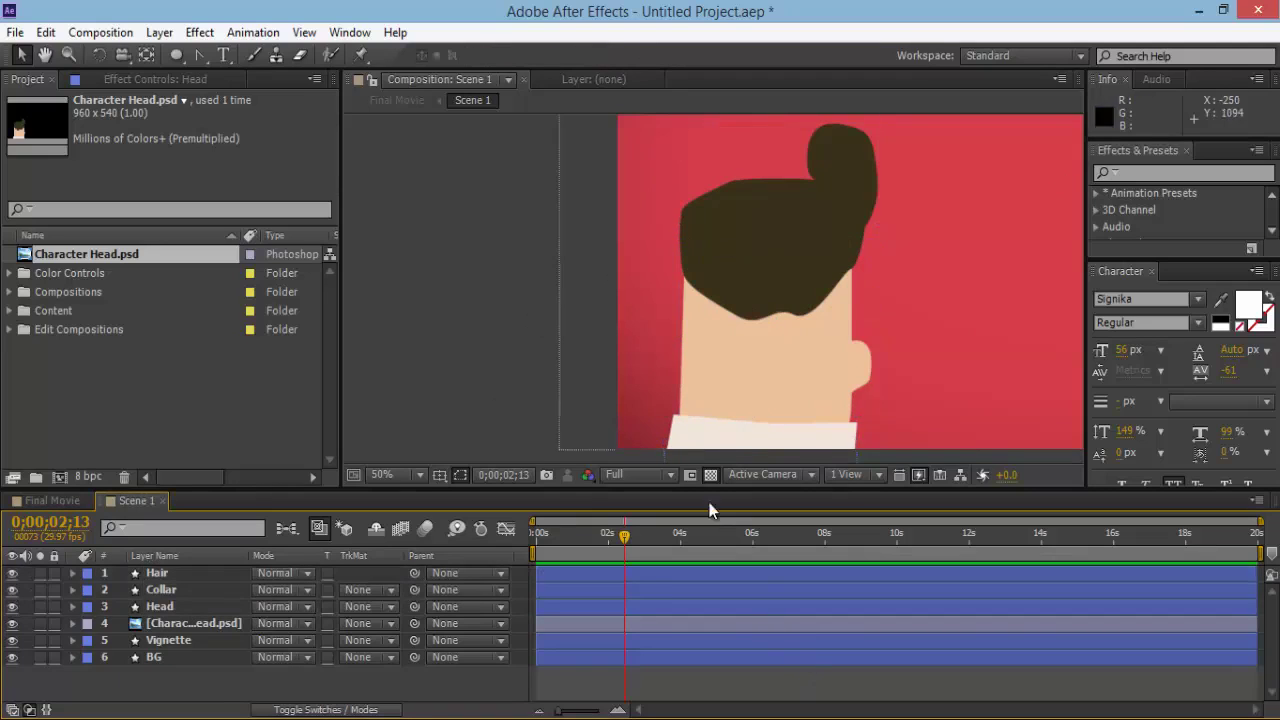
Hide the Head, Collar and Hair layers so the imported character artwork's colours can be sampled.
{"action": "left_click", "coordinate": [187, 605]}
{"action": "key", "text": "Tab"}
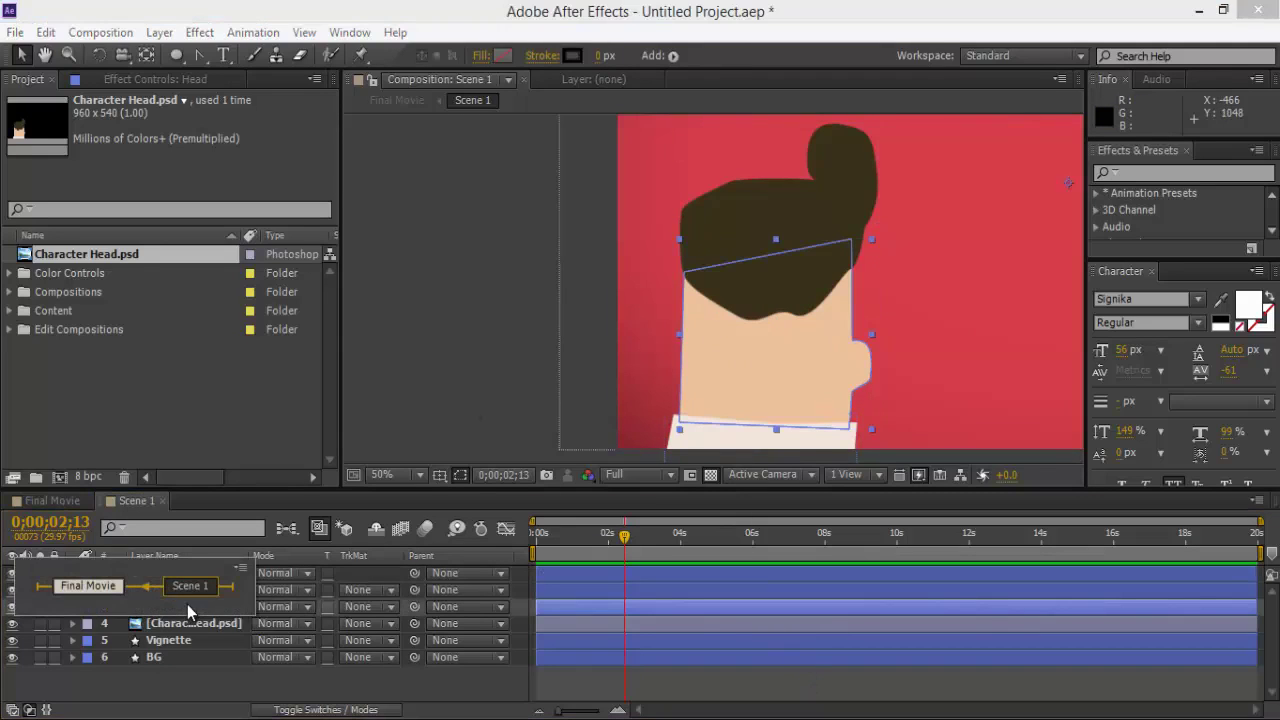
{"action": "left_click", "coordinate": [163, 609]}
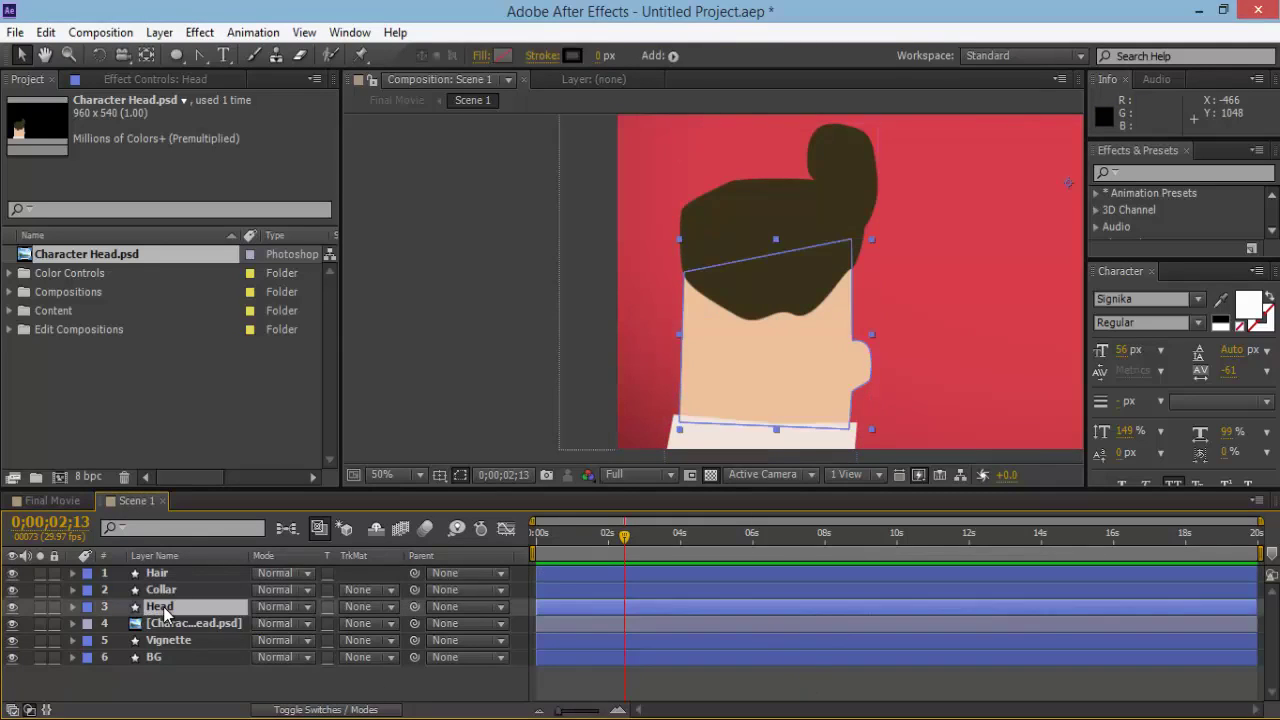
{"action": "left_click", "coordinate": [20, 609]}
{"action": "left_click", "coordinate": [15, 607]}
{"action": "left_click", "coordinate": [14, 589]}
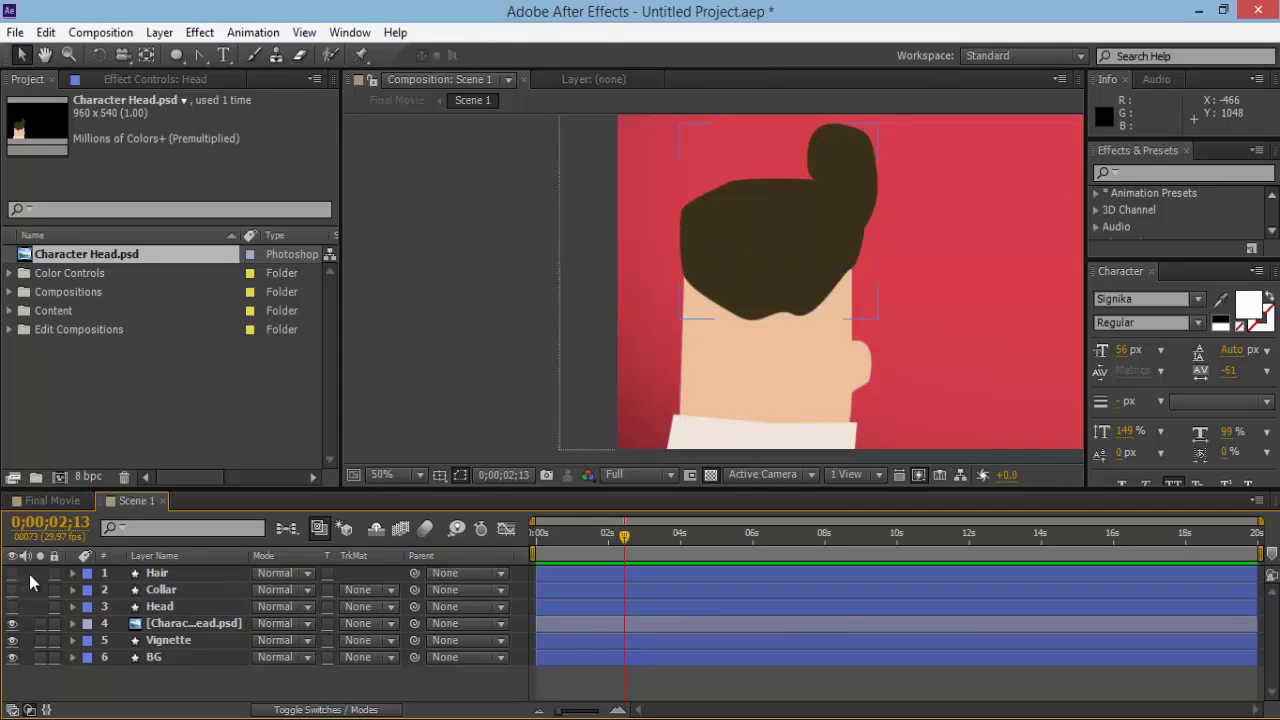
Set the Head layer's fill to the skin colour EDC19B sampled from the character's face.
{"action": "left_click", "coordinate": [168, 609]}
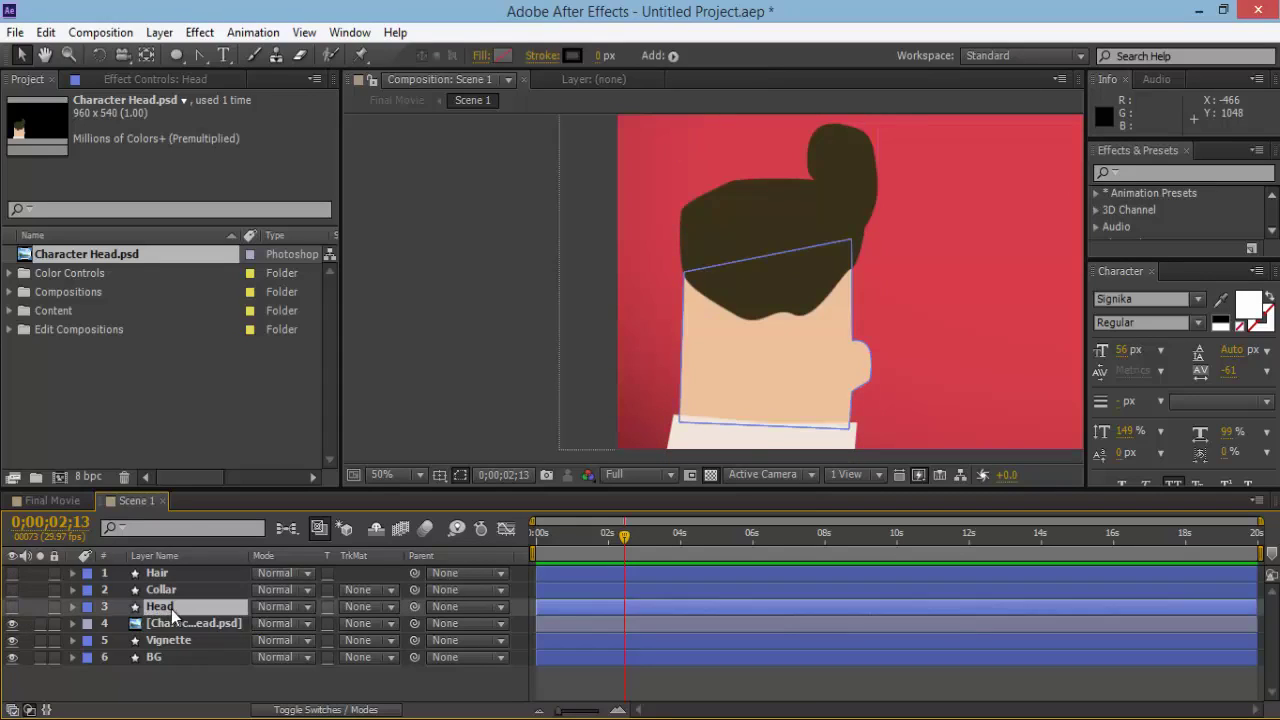
{"action": "left_click", "coordinate": [505, 57]}
{"action": "left_click", "coordinate": [399, 144]}
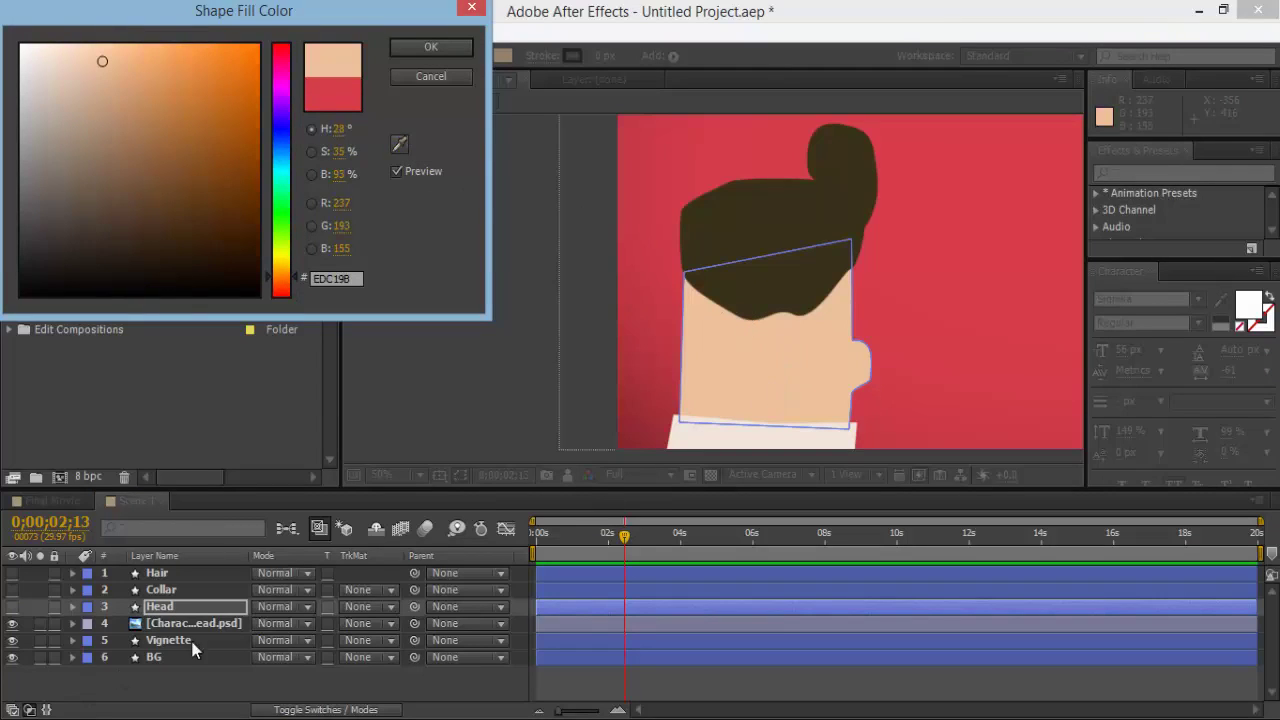
{"action": "left_click", "coordinate": [414, 46]}
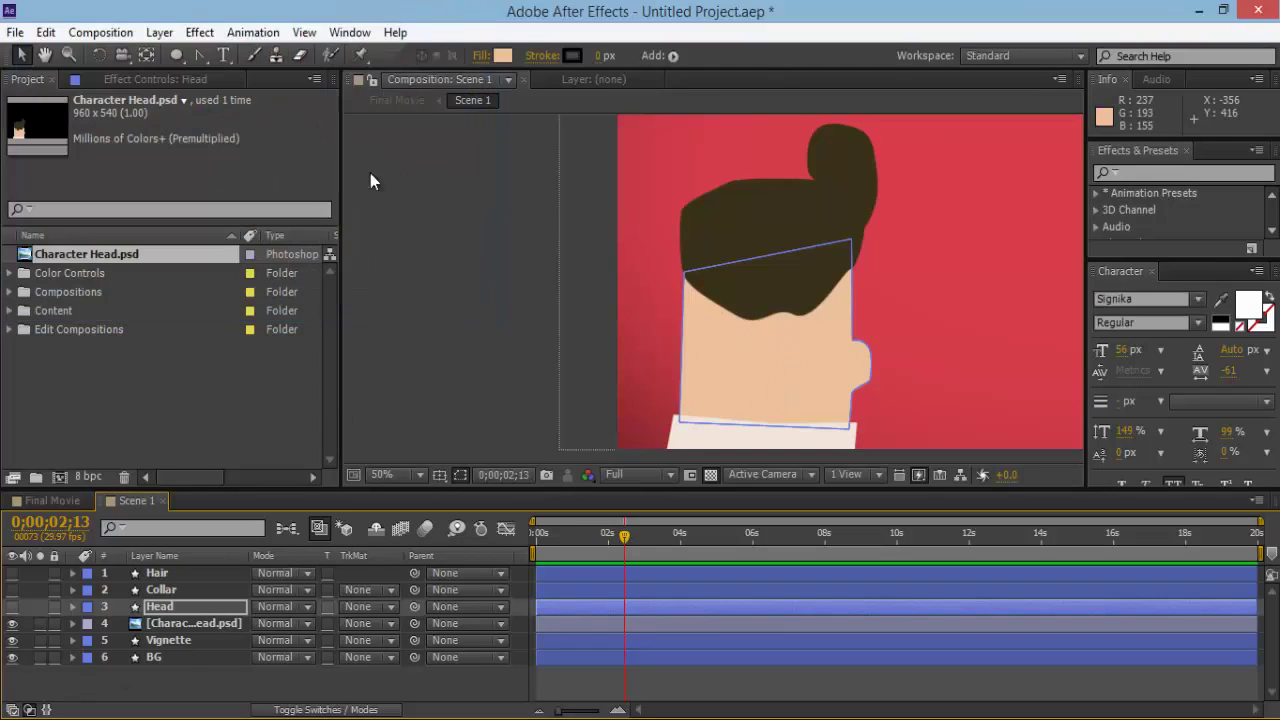
Set the Collar layer's fill to the off-white sampled from the collar in the artwork.
{"action": "left_click", "coordinate": [176, 592]}
{"action": "left_click", "coordinate": [504, 56]}
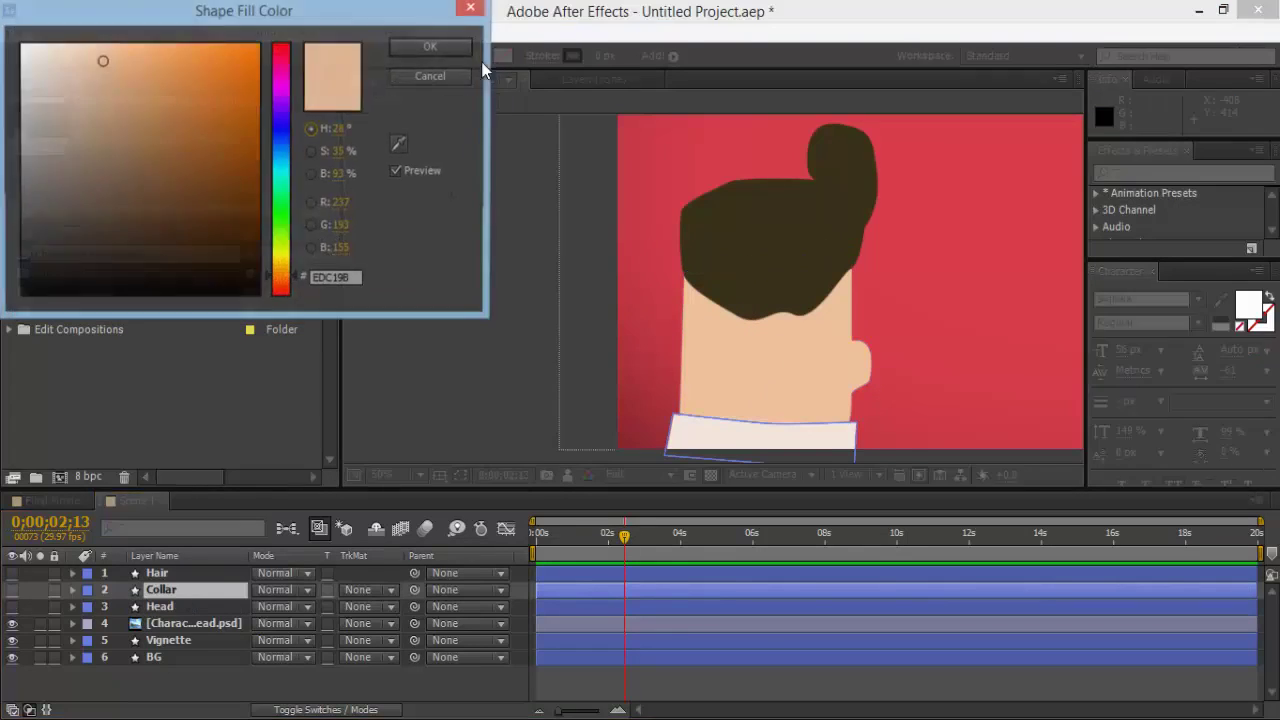
{"action": "left_click", "coordinate": [398, 146]}
{"action": "left_click", "coordinate": [690, 445]}
{"action": "left_click", "coordinate": [429, 48]}
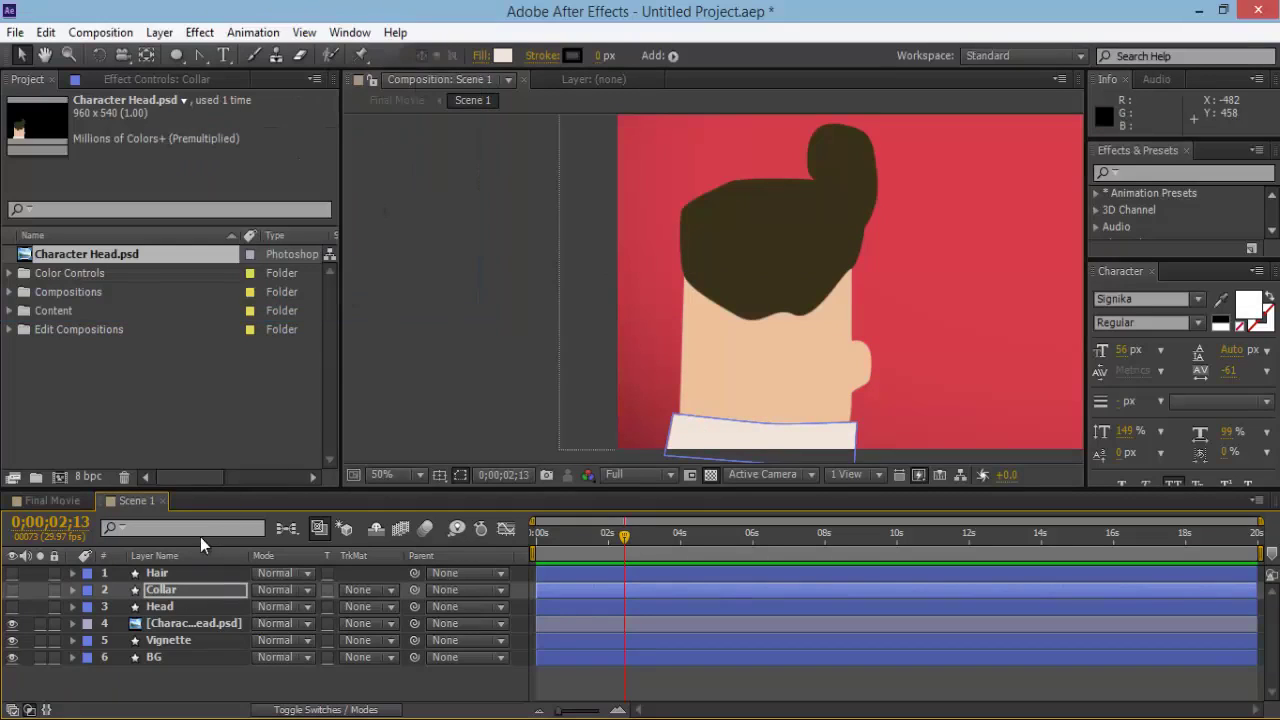
Set the Hair layer's fill to the dark brown 39311A sampled from the hair in the artwork.
{"action": "left_click", "coordinate": [186, 571]}
{"action": "left_click", "coordinate": [502, 56]}
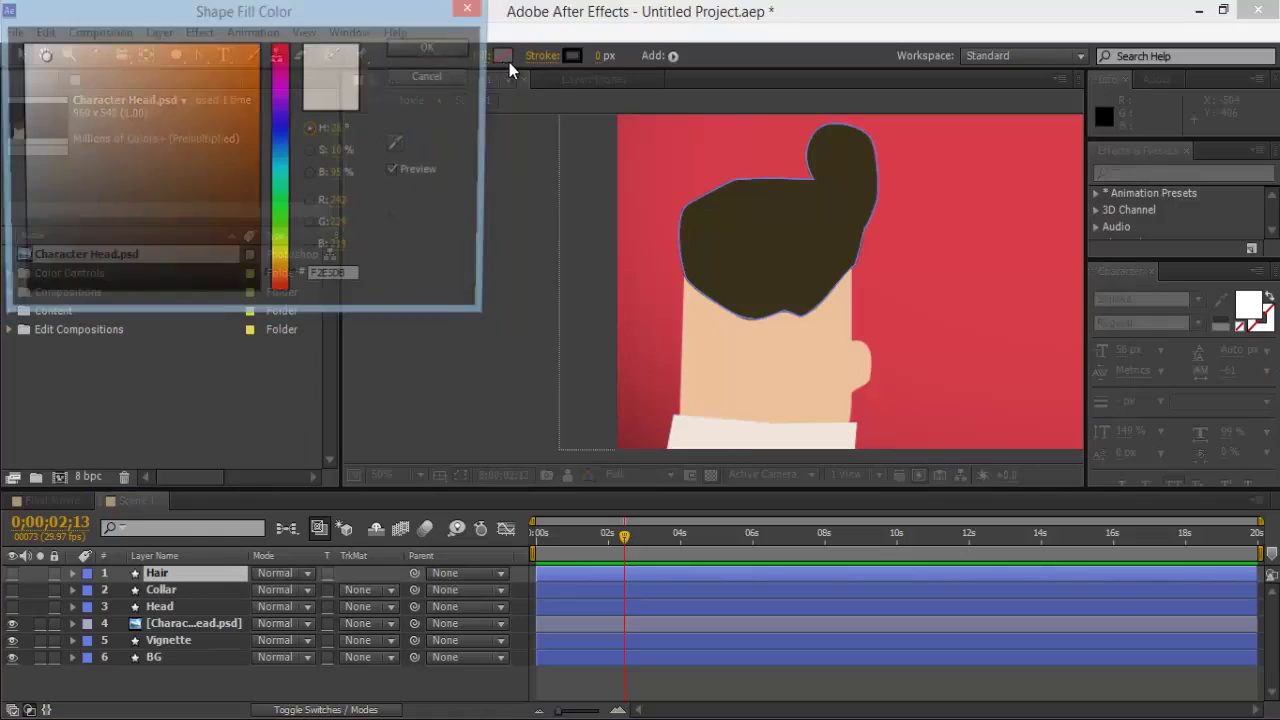
{"action": "left_click", "coordinate": [398, 146]}
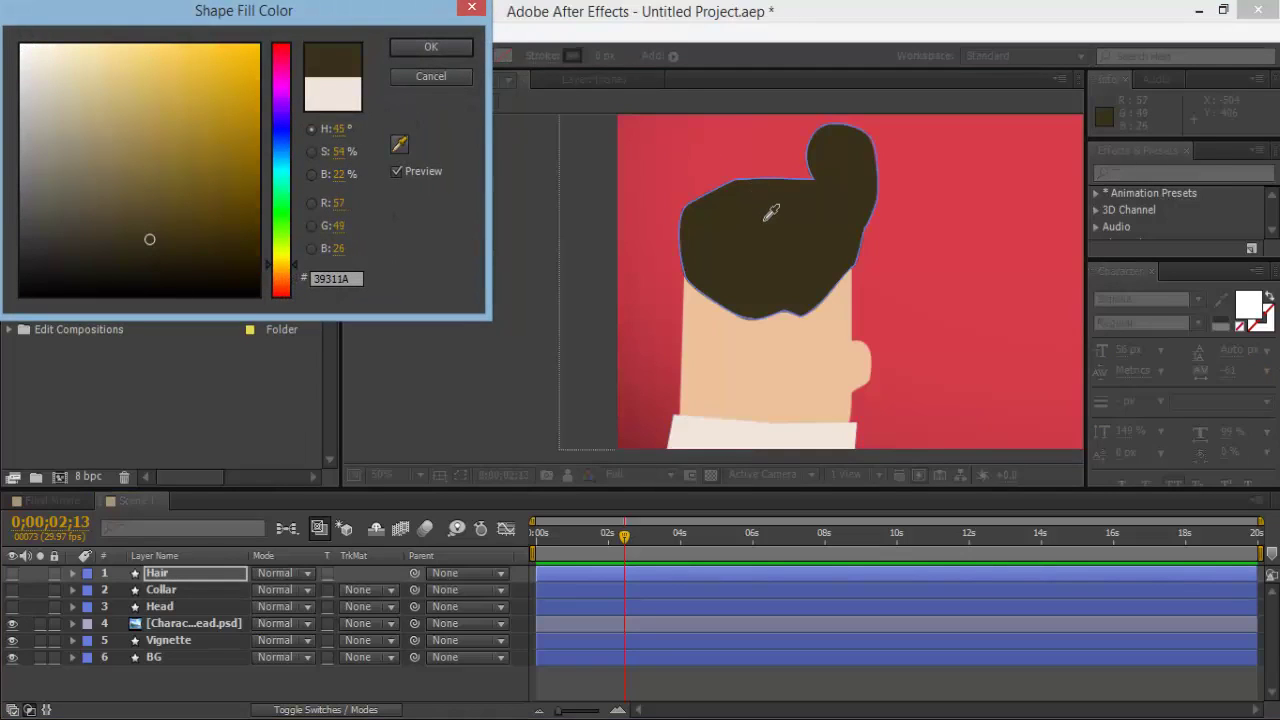
{"action": "left_click", "coordinate": [426, 50]}
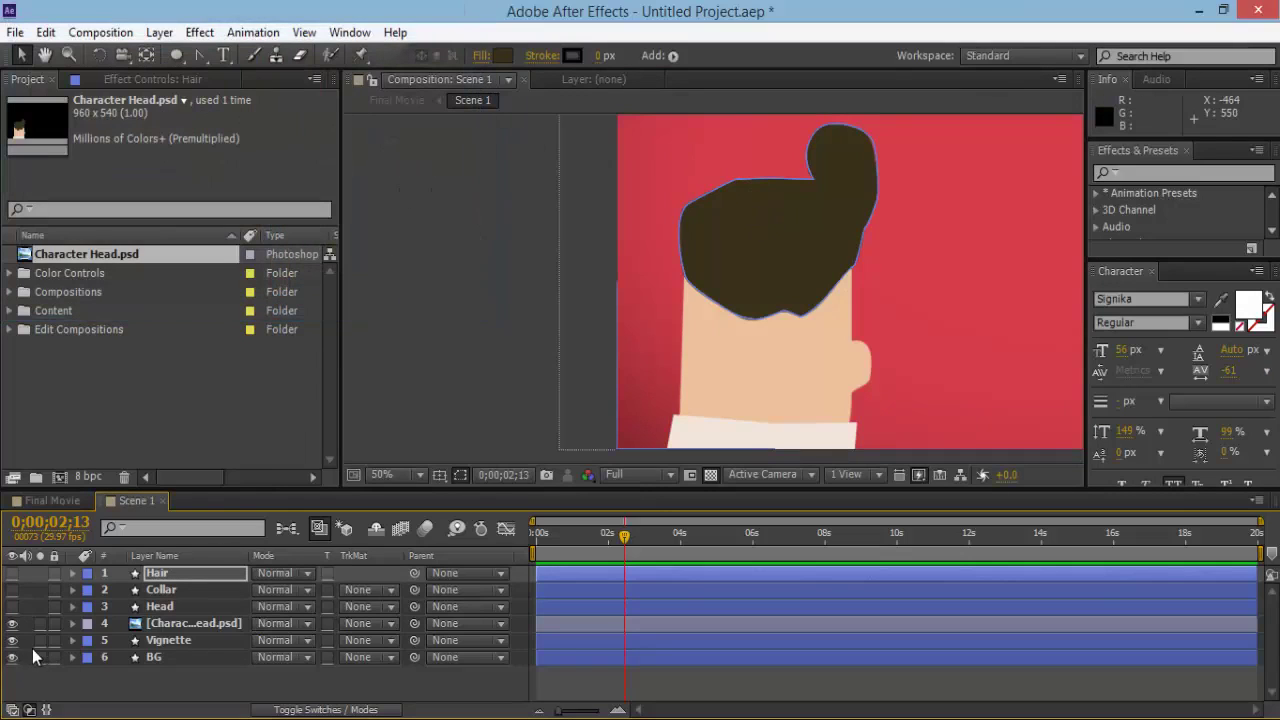
Hide the Character Head.psd layer and make the Head, Collar and Hair layers visible again.
{"action": "left_click", "coordinate": [12, 623]}
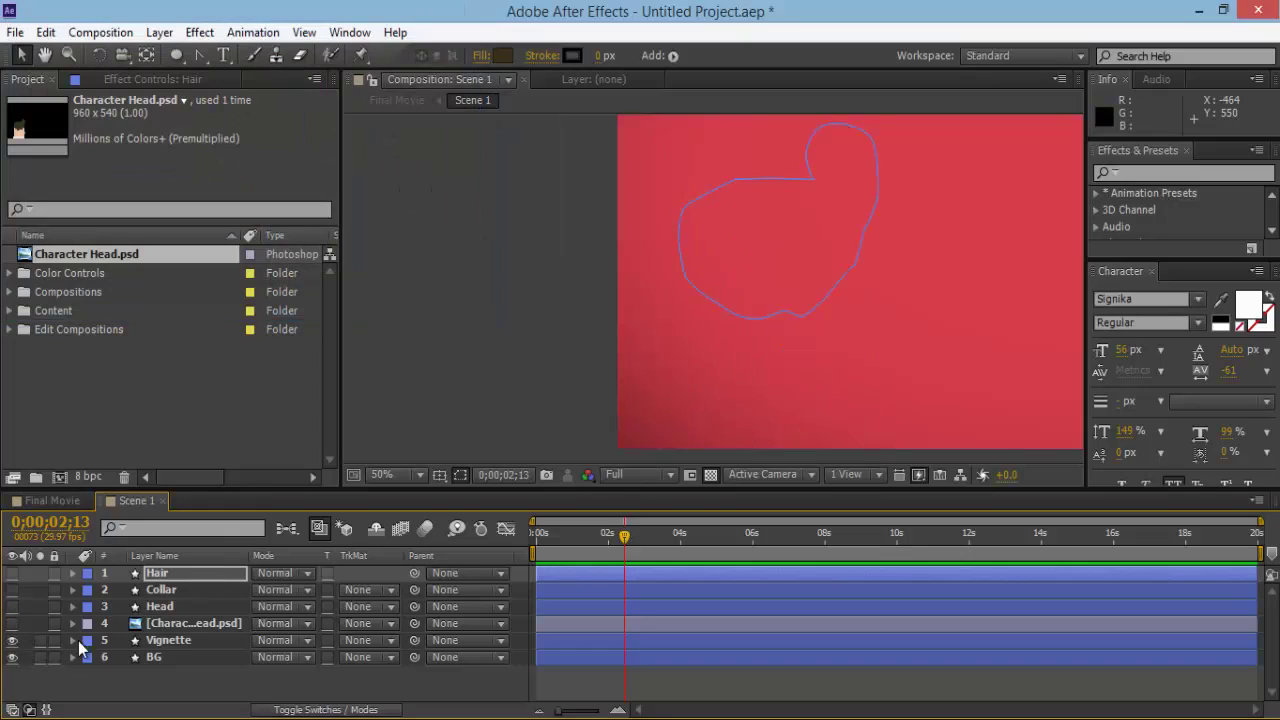
{"action": "left_click", "coordinate": [192, 692]}
{"action": "left_click_drag", "start_coordinate": [13, 606], "coordinate": [13, 573]}
Round the sharp lower corner of the nose on the Head layer with the Convert Vertex tool and deselect the layer.
{"action": "scroll", "coordinate": [836, 315], "scroll_direction": "down", "scroll_amount": 1}
{"action": "scroll", "coordinate": [830, 390], "scroll_direction": "up", "scroll_amount": 3}
{"action": "key", "text": "space"}
{"action": "left_click_drag", "start_coordinate": [846, 323], "coordinate": [563, 223]}
{"action": "scroll", "coordinate": [746, 332], "scroll_direction": "up", "scroll_amount": 1}
{"action": "left_click_drag", "start_coordinate": [746, 334], "coordinate": [650, 171]}
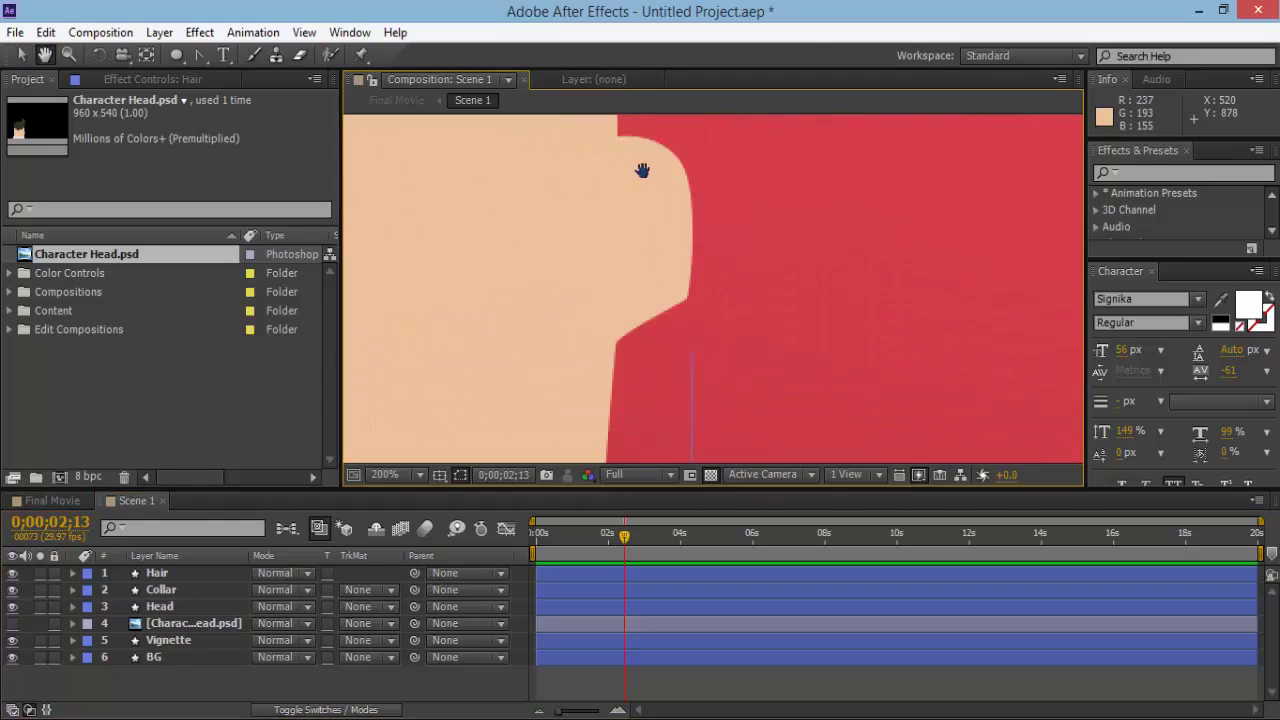
{"action": "left_click_drag", "start_coordinate": [199, 55], "coordinate": [265, 65]}
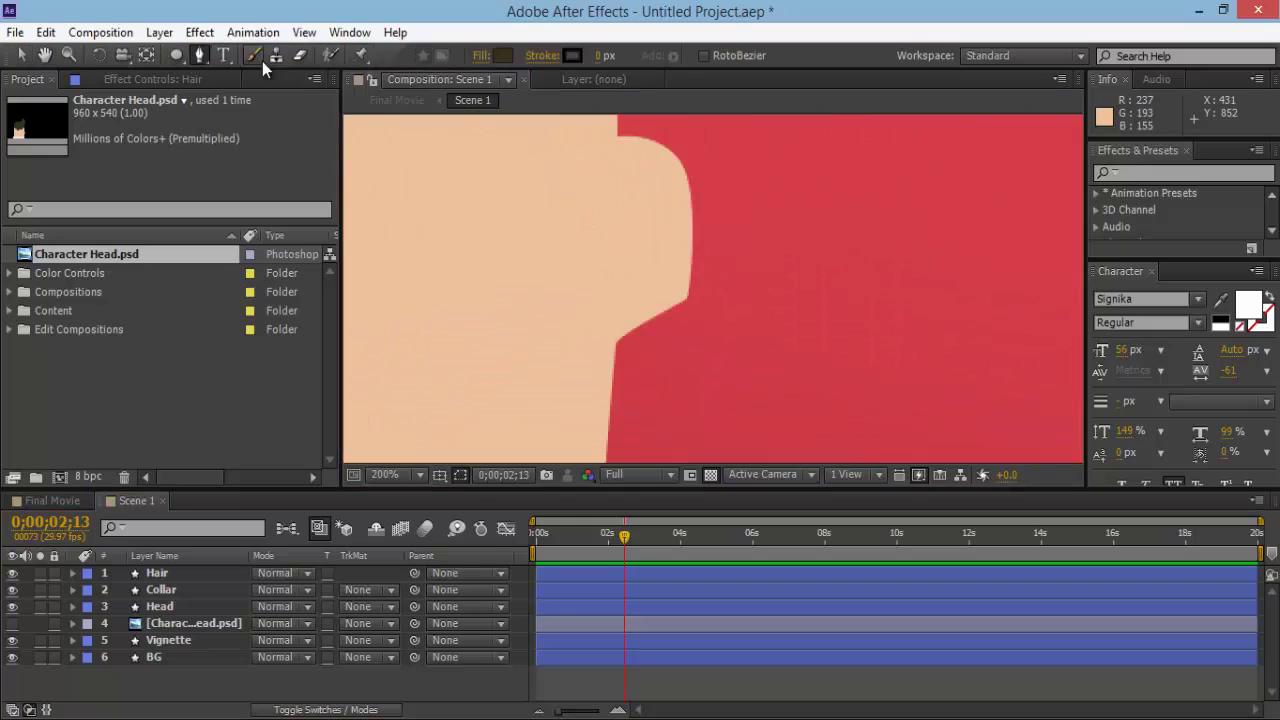
{"action": "left_click", "coordinate": [173, 607]}
{"action": "scroll", "coordinate": [691, 380], "scroll_direction": "up", "scroll_amount": 2}
{"action": "left_click_drag", "start_coordinate": [199, 55], "coordinate": [314, 113]}
{"action": "left_click_drag", "start_coordinate": [658, 322], "coordinate": [670, 298]}
{"action": "scroll", "coordinate": [674, 290], "scroll_direction": "down", "scroll_amount": 2}
{"action": "scroll", "coordinate": [674, 290], "scroll_direction": "down", "scroll_amount": 2}
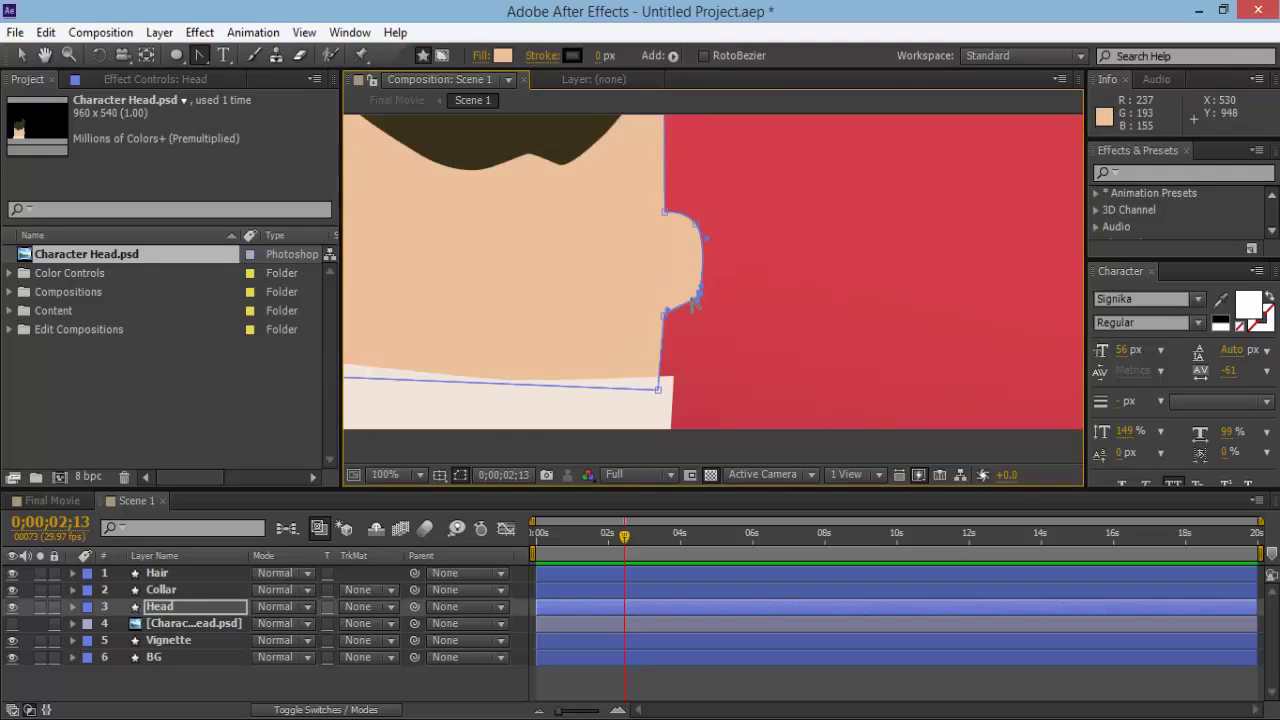
{"action": "left_click", "coordinate": [851, 682]}
Examine the recoloured vector head up close and within the whole Scene 1 frame.
{"action": "scroll", "coordinate": [785, 340], "scroll_direction": "down", "scroll_amount": 2}
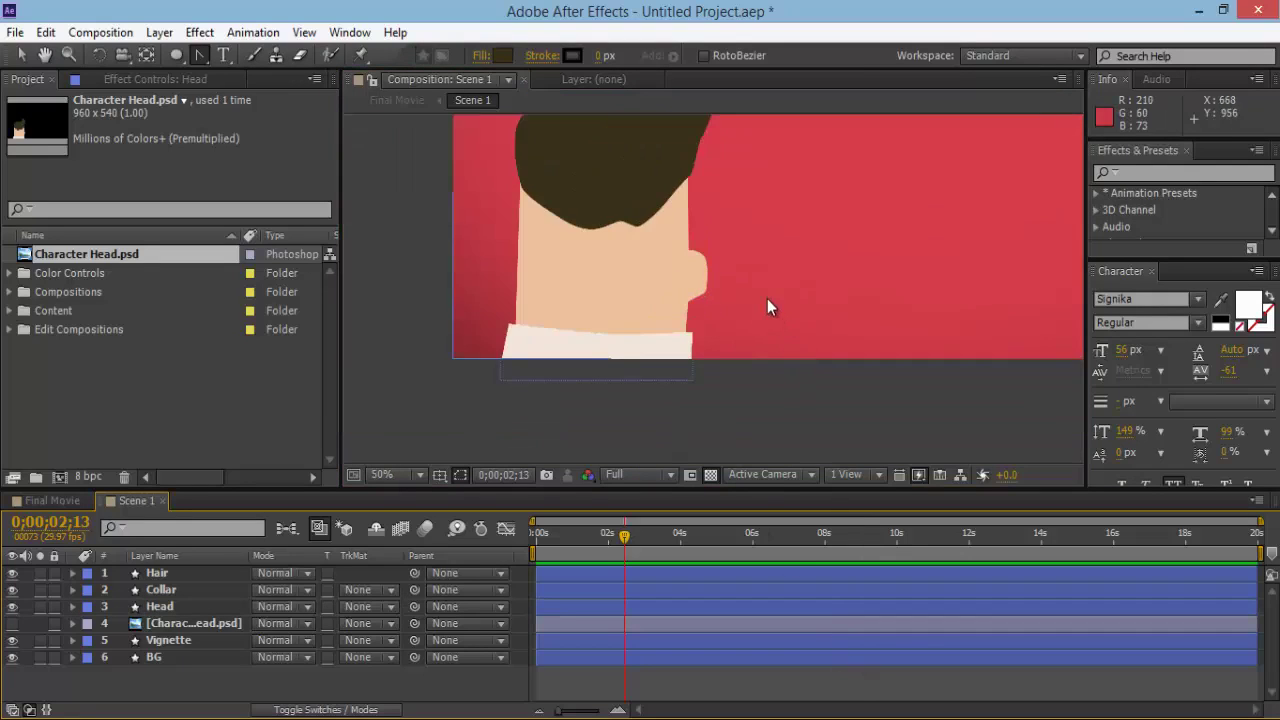
{"action": "scroll", "coordinate": [750, 290], "scroll_direction": "down", "scroll_amount": 1}
{"action": "scroll", "coordinate": [660, 212], "scroll_direction": "up", "scroll_amount": 1}
{"action": "key", "text": "h"}
{"action": "left_click_drag", "start_coordinate": [777, 323], "coordinate": [737, 403]}
{"action": "scroll", "coordinate": [709, 252], "scroll_direction": "up", "scroll_amount": 1}
{"action": "left_click_drag", "start_coordinate": [684, 265], "coordinate": [688, 336]}
{"action": "scroll", "coordinate": [574, 323], "scroll_direction": "down", "scroll_amount": 3}
Delete the imported Character Head.psd layer from Scene 1.
{"action": "key", "text": "v"}
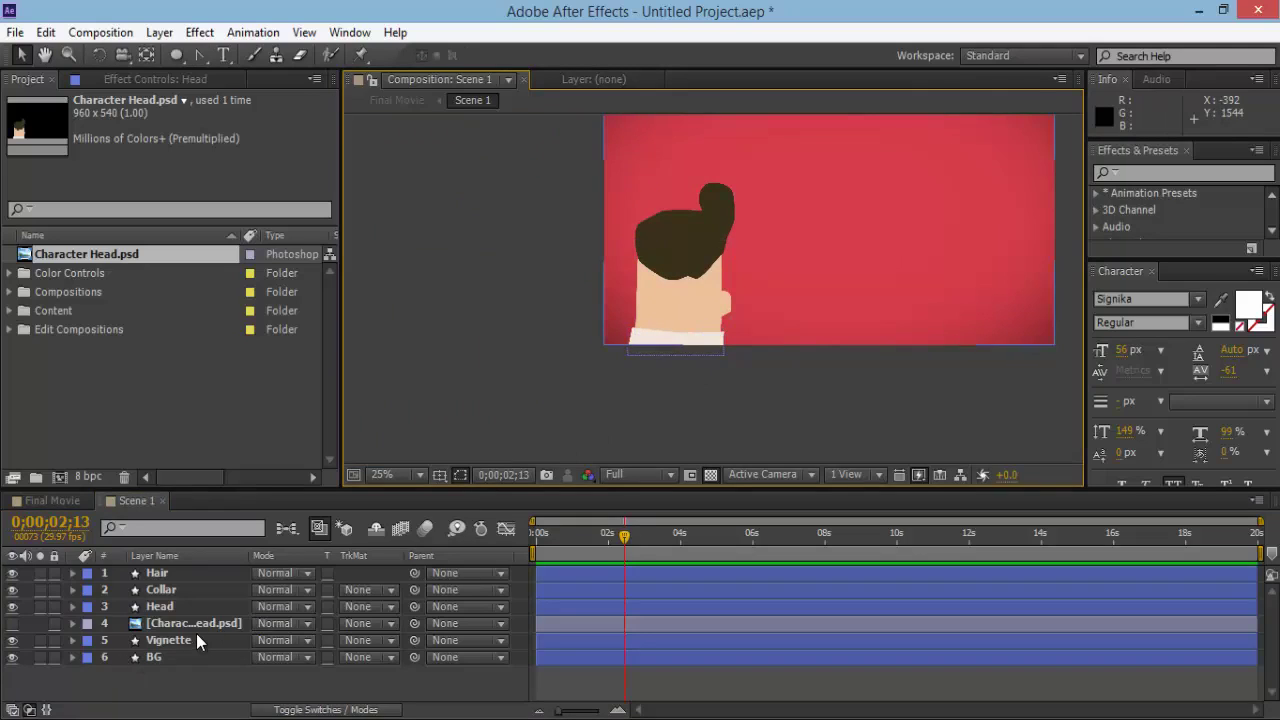
{"action": "left_click", "coordinate": [204, 628]}
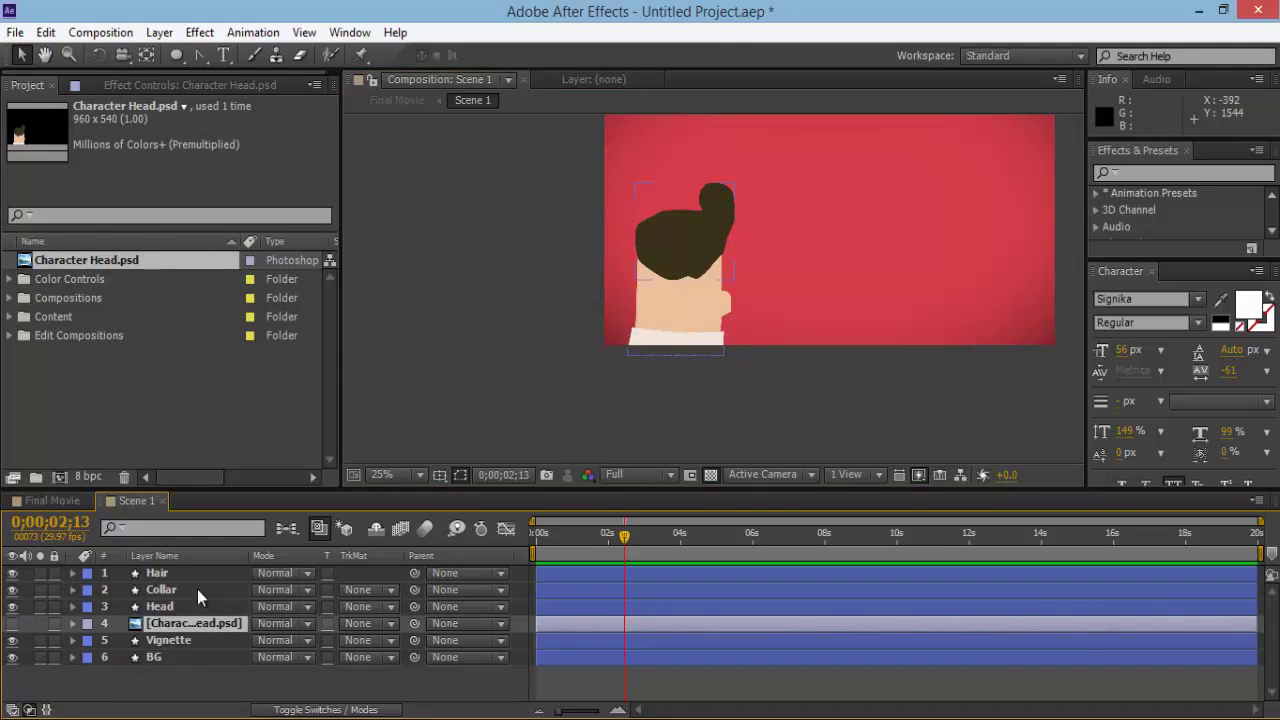
{"action": "key", "text": "Delete"}
Pre-compose the Hair, Collar and Head layers into a new composition named Head, moving all attributes into it.
{"action": "left_click", "coordinate": [190, 607]}
{"action": "left_click", "coordinate": [195, 574], "text": "shift"}
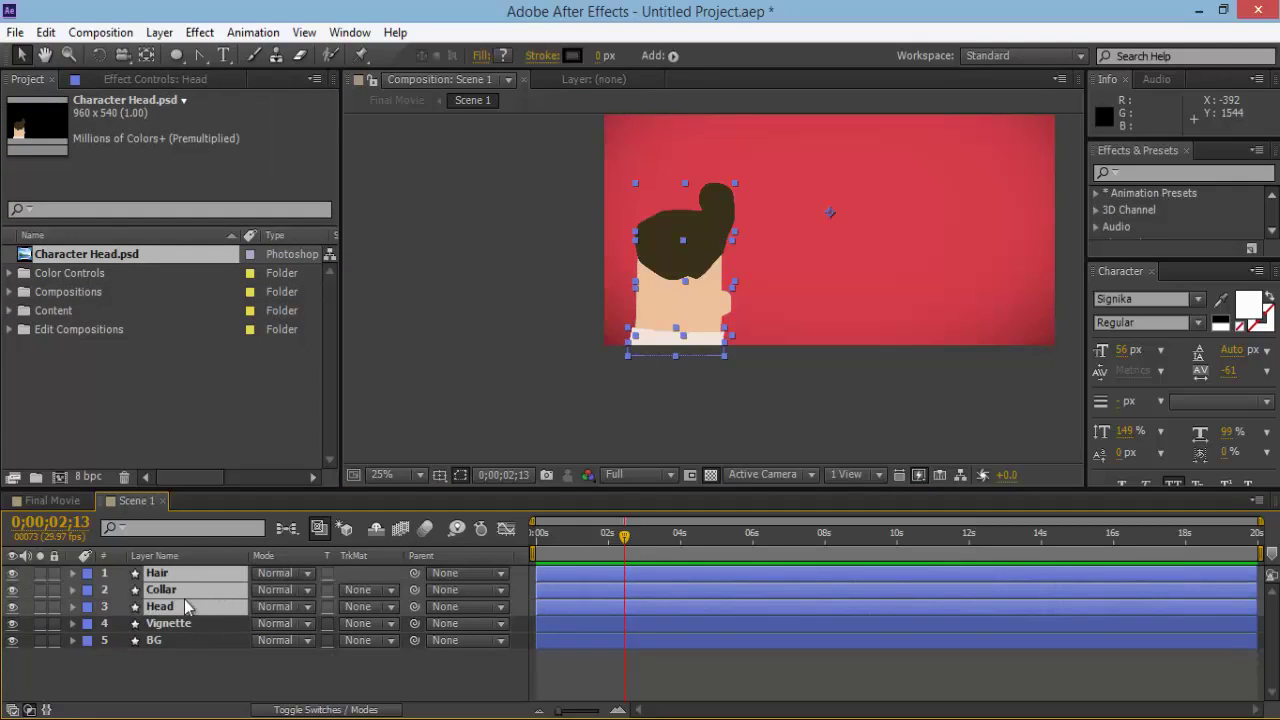
{"action": "left_click", "coordinate": [236, 688]}
{"action": "left_click", "coordinate": [195, 610]}
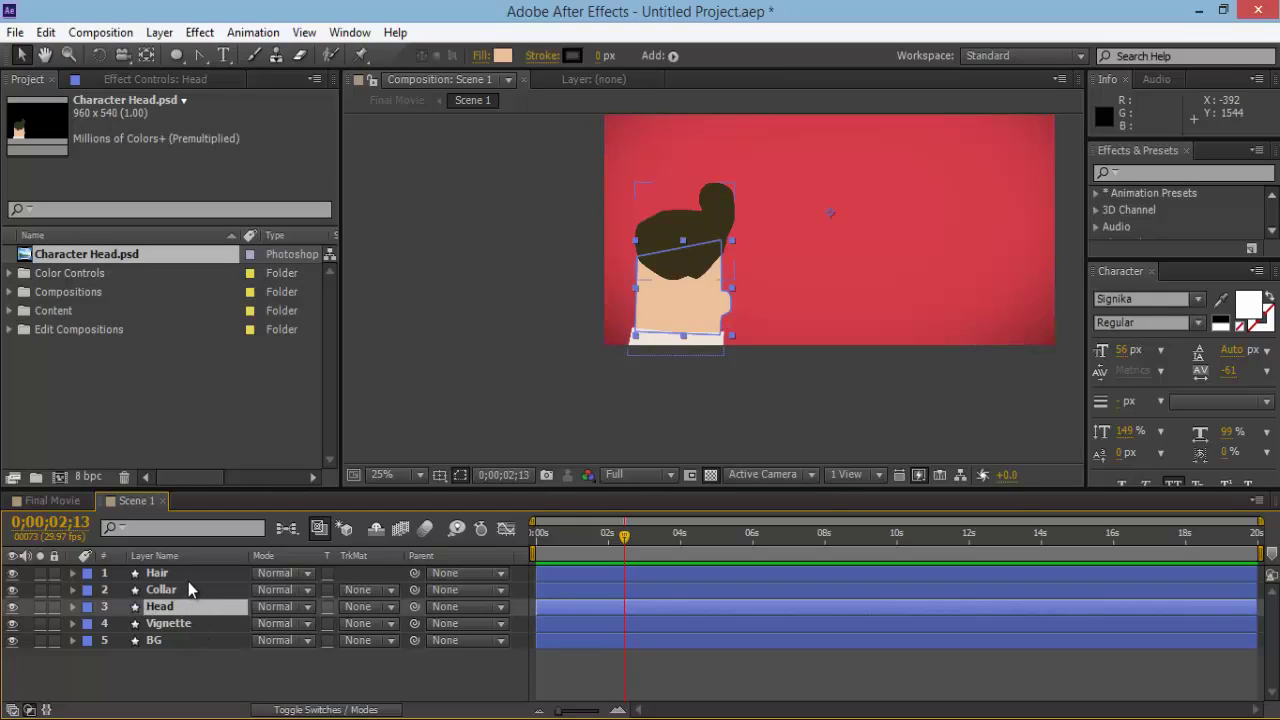
{"action": "left_click", "coordinate": [188, 578], "text": "shift"}
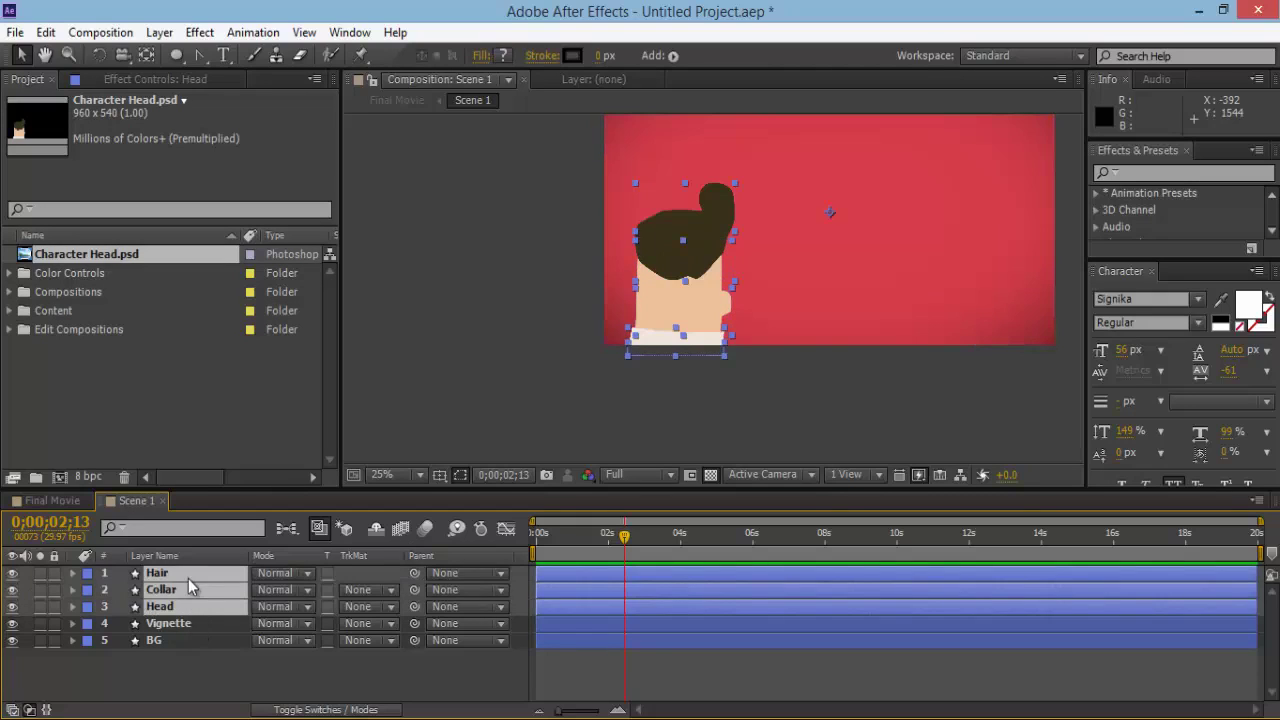
{"action": "right_click", "coordinate": [190, 590]}
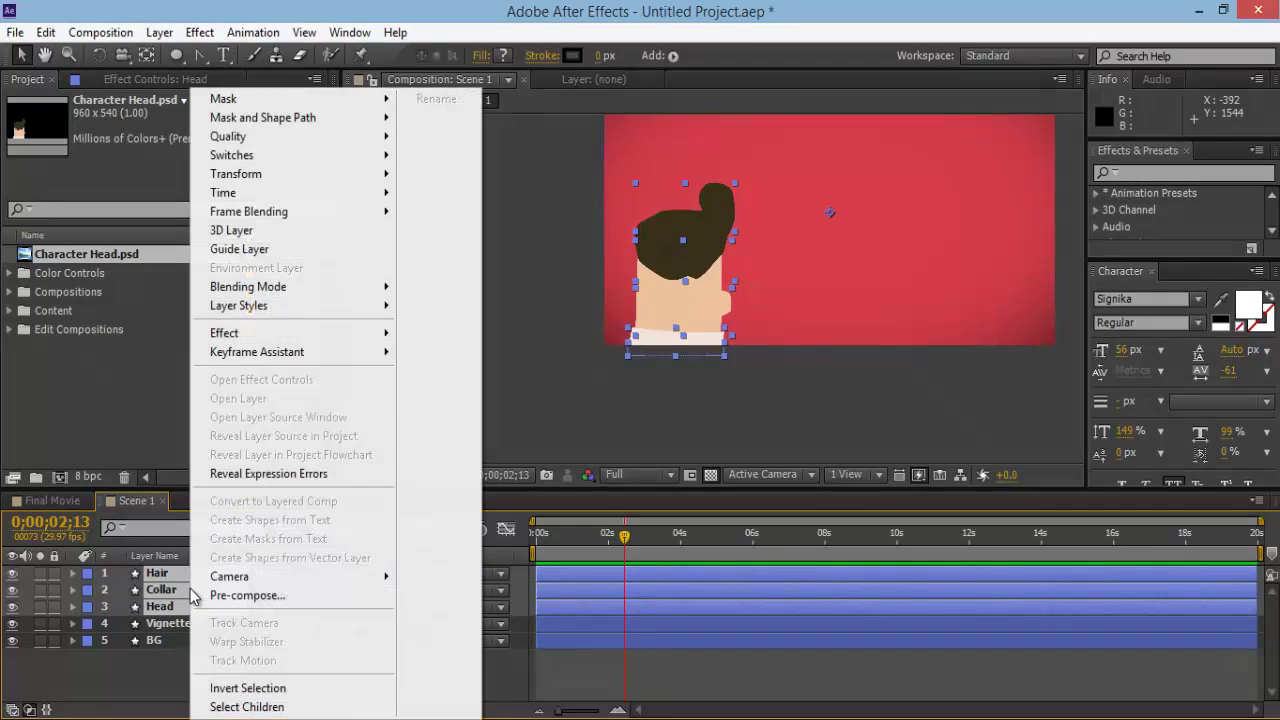
{"action": "left_click", "coordinate": [245, 596]}
{"action": "type", "text": "Head"}
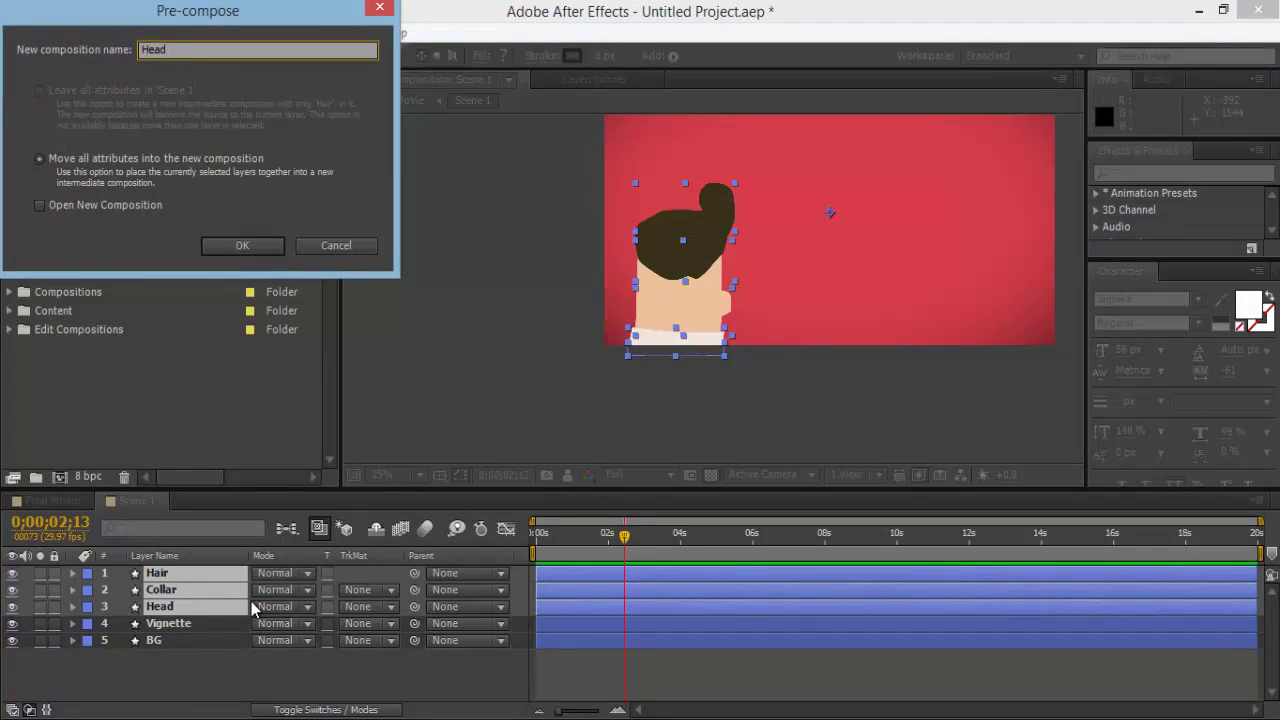
{"action": "key", "text": "Return"}
Try moving the Head composition layer around the Scene 1 frame and undo the moves.
{"action": "scroll", "coordinate": [663, 403], "scroll_direction": "down", "scroll_amount": 1}
{"action": "scroll", "coordinate": [663, 403], "scroll_direction": "up", "scroll_amount": 1}
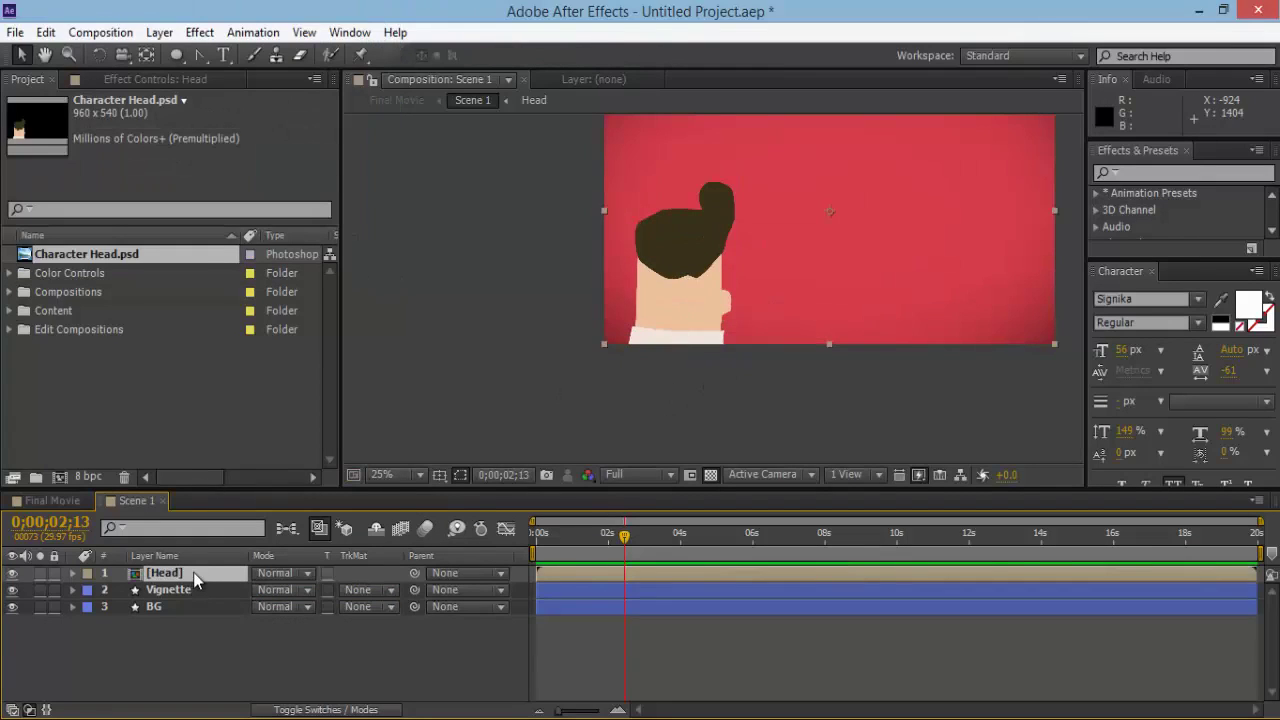
{"action": "left_click_drag", "start_coordinate": [712, 267], "coordinate": [894, 232]}
{"action": "left_click_drag", "start_coordinate": [802, 213], "coordinate": [686, 272]}
{"action": "key", "text": "ctrl+z"}
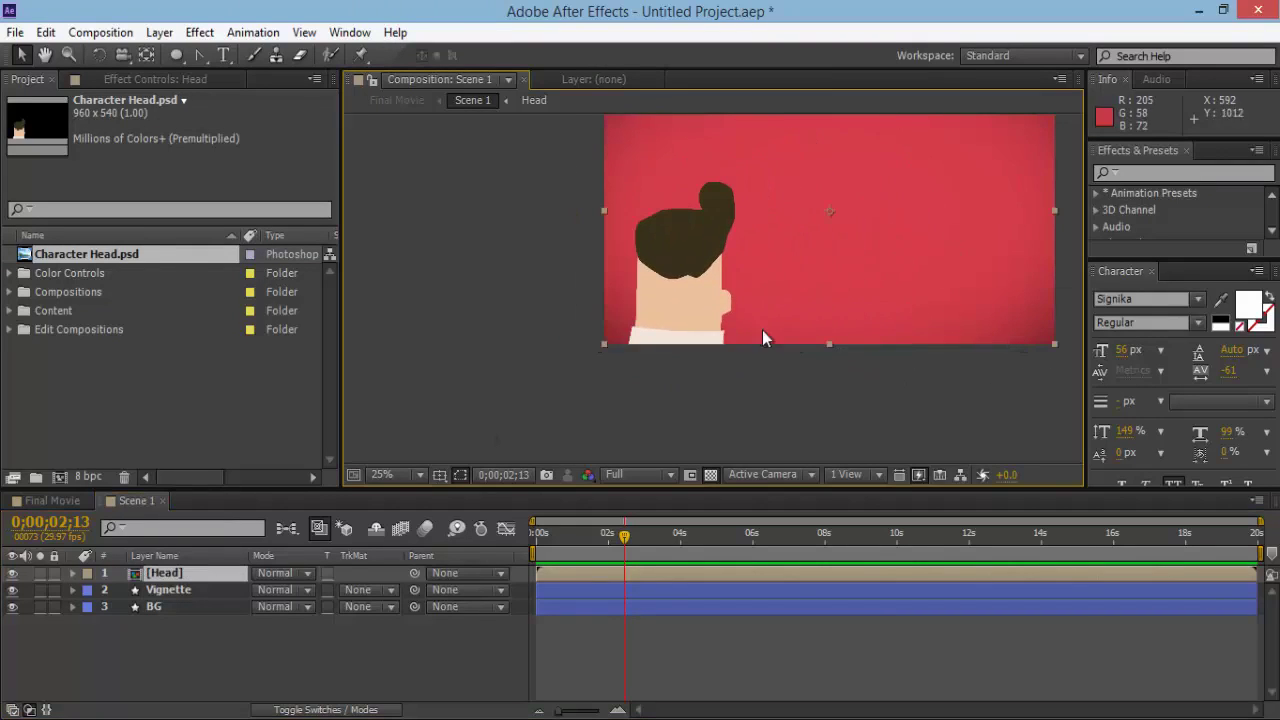
Enlarge the Head composition layer slightly beyond the frame, align its lower edge with the frame's lower edge, and deselect it.
{"action": "mouse_move", "coordinate": [1053, 343]}
{"action": "left_mouse_down"}
{"action": "mouse_move", "coordinate": [1065, 352]}
{"action": "mouse_move", "coordinate": [1048, 358]}
{"action": "left_mouse_up"}
{"action": "left_click_drag", "start_coordinate": [886, 331], "coordinate": [893, 324]}
{"action": "key", "text": "comma"}
{"action": "left_click", "coordinate": [863, 354]}
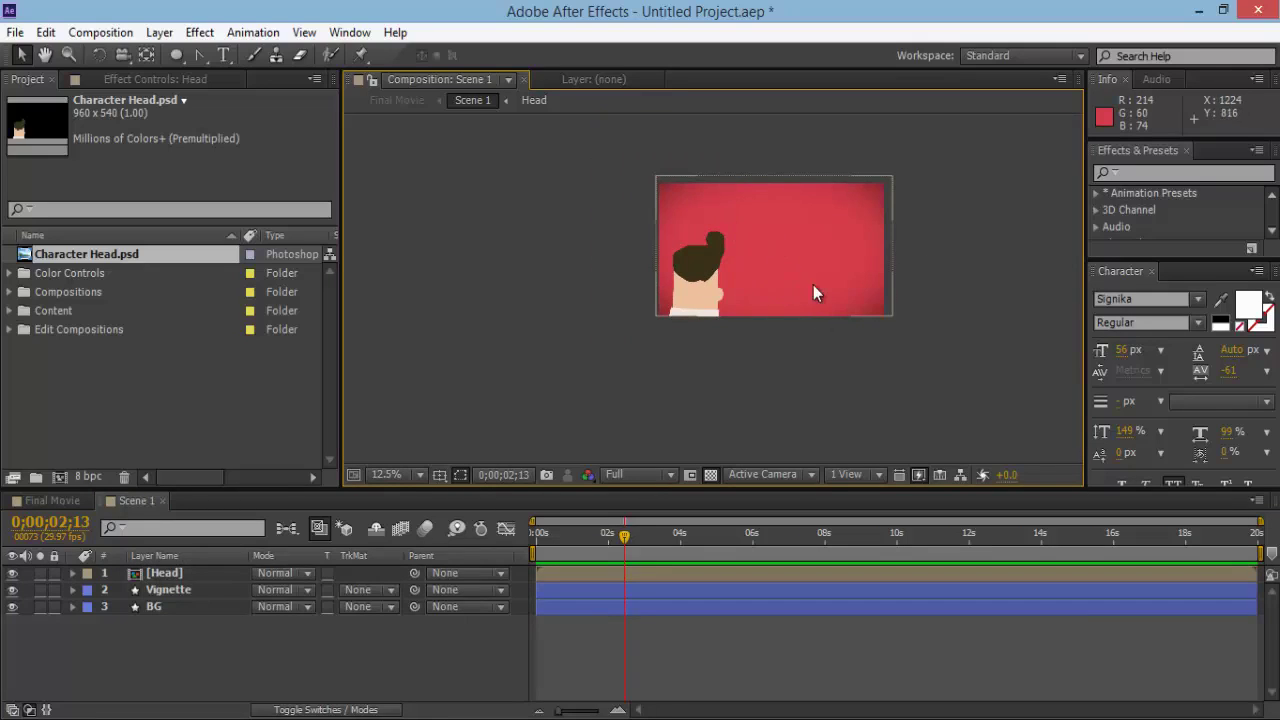